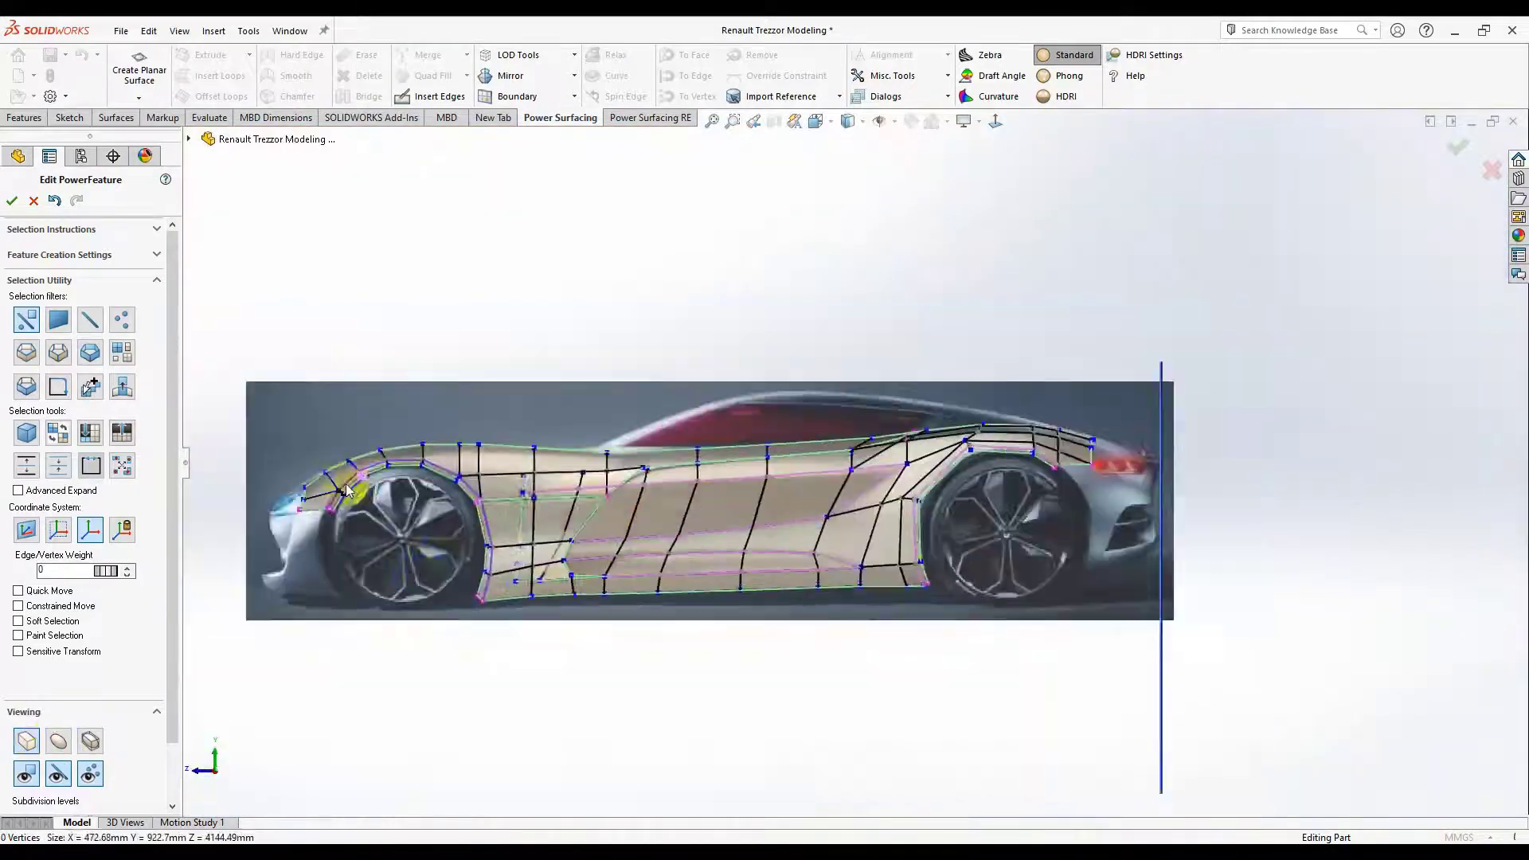
Step: Select vertices along the rear wheel-arch edge
scroll(1083, 524, "up", 5)
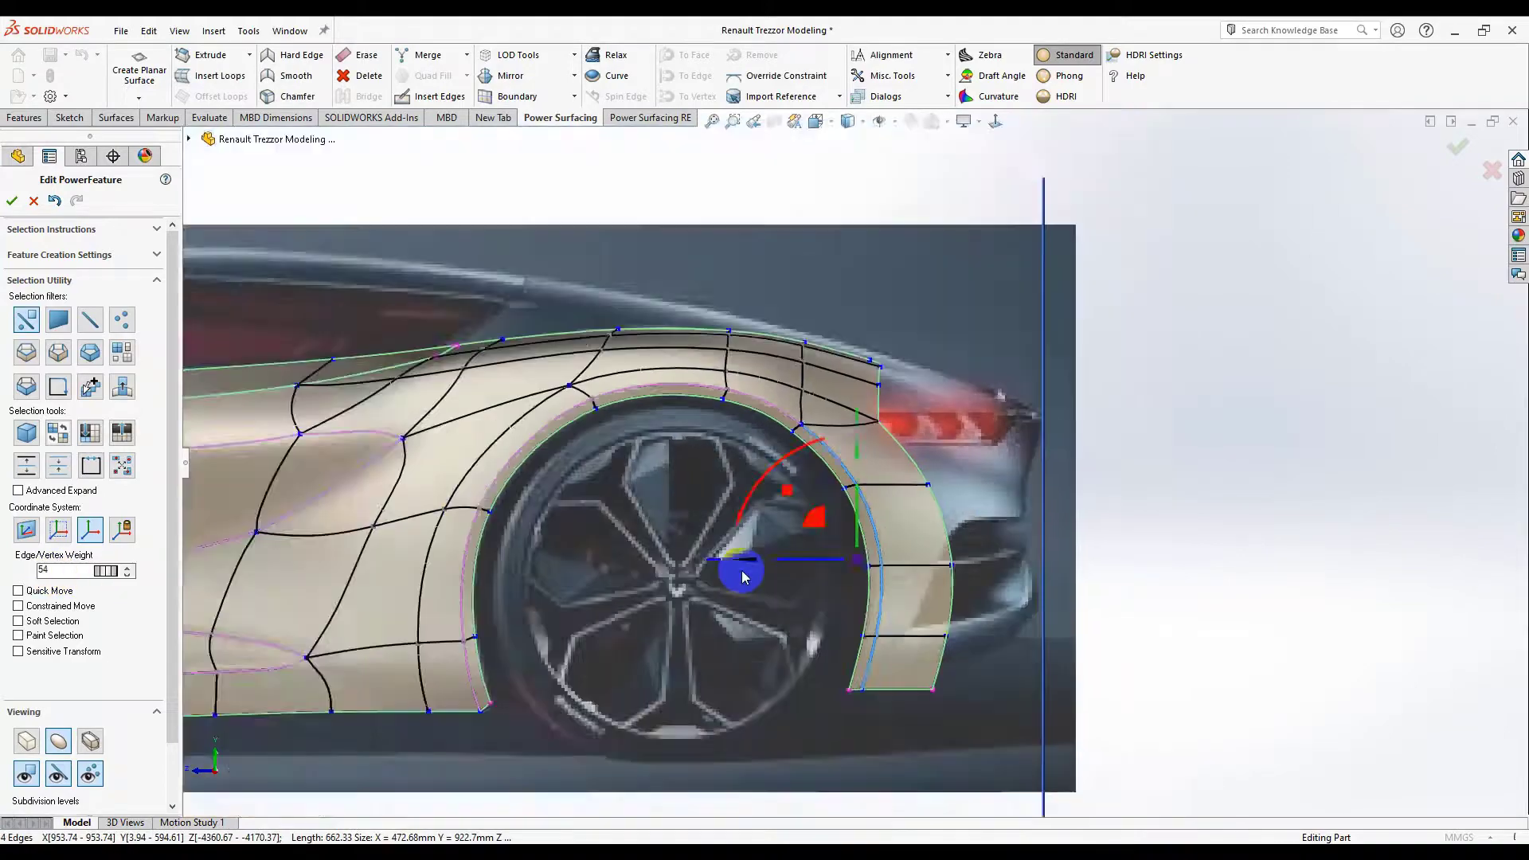
scroll(743, 576, "down", 3)
left_click(848, 501)
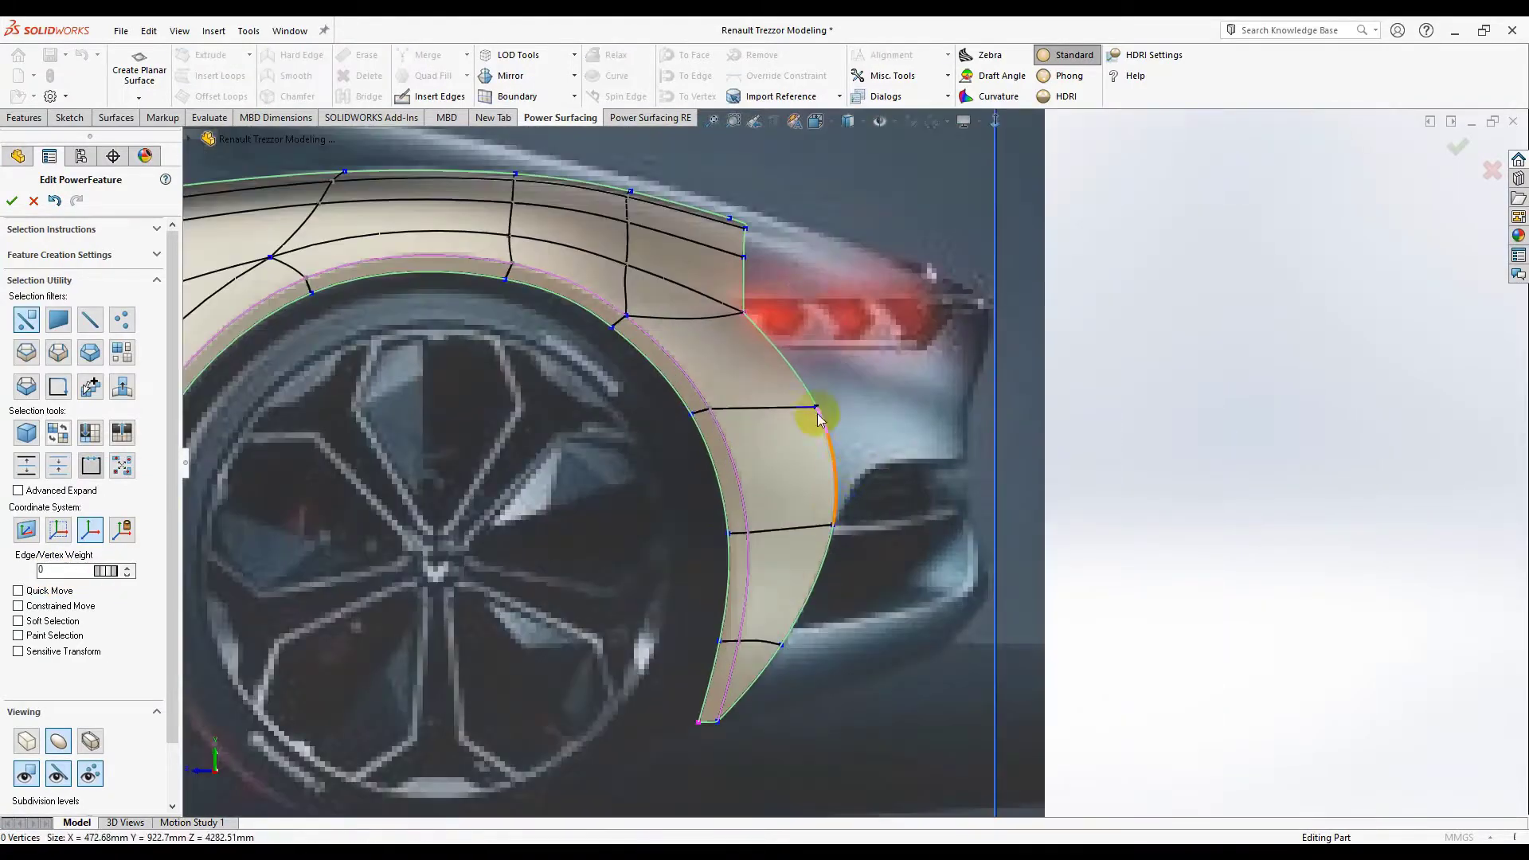
scroll(723, 370, "up", 5)
scroll(1057, 564, "up", 3)
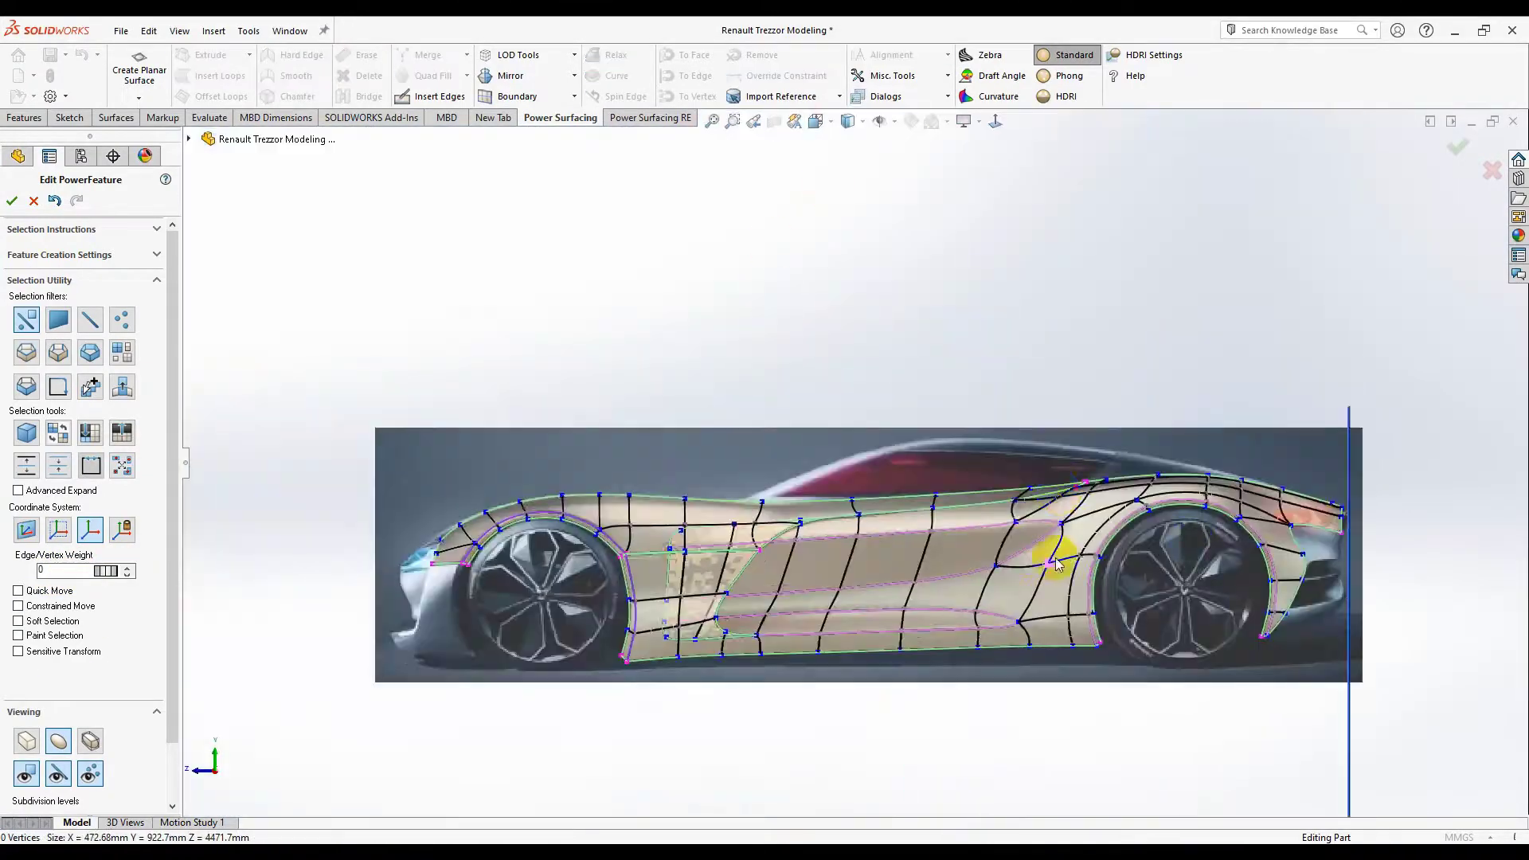
scroll(893, 499, "down", 2)
left_click(889, 493)
Step: From below, select the rear face loop and move the rear-corner edge outward
middle_click_drag(927, 335, 896, 658)
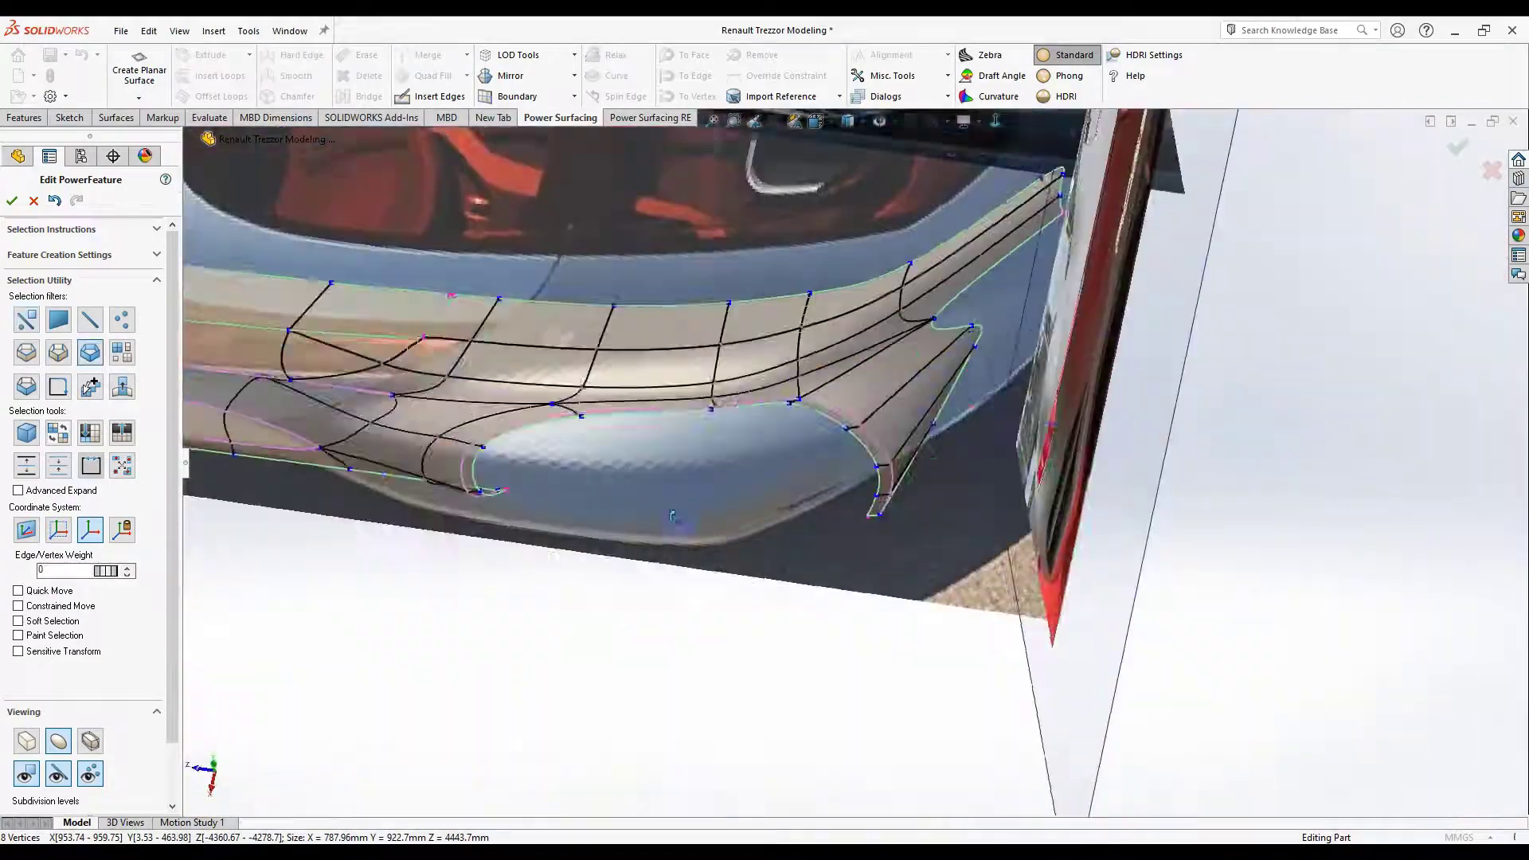
scroll(896, 657, "down", 2)
double_click(896, 657)
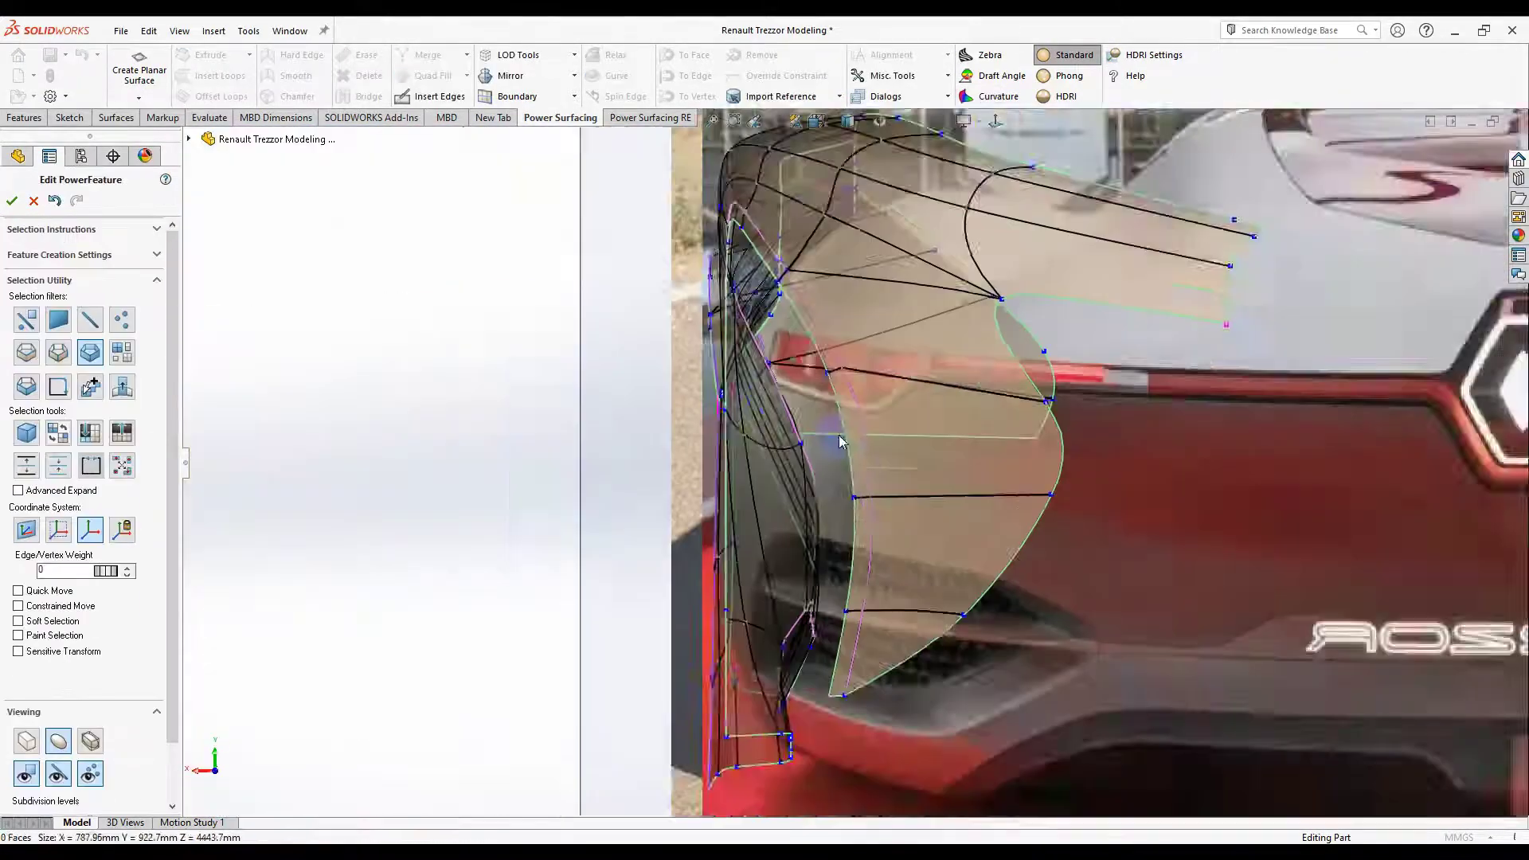
scroll(872, 640, "up", 5)
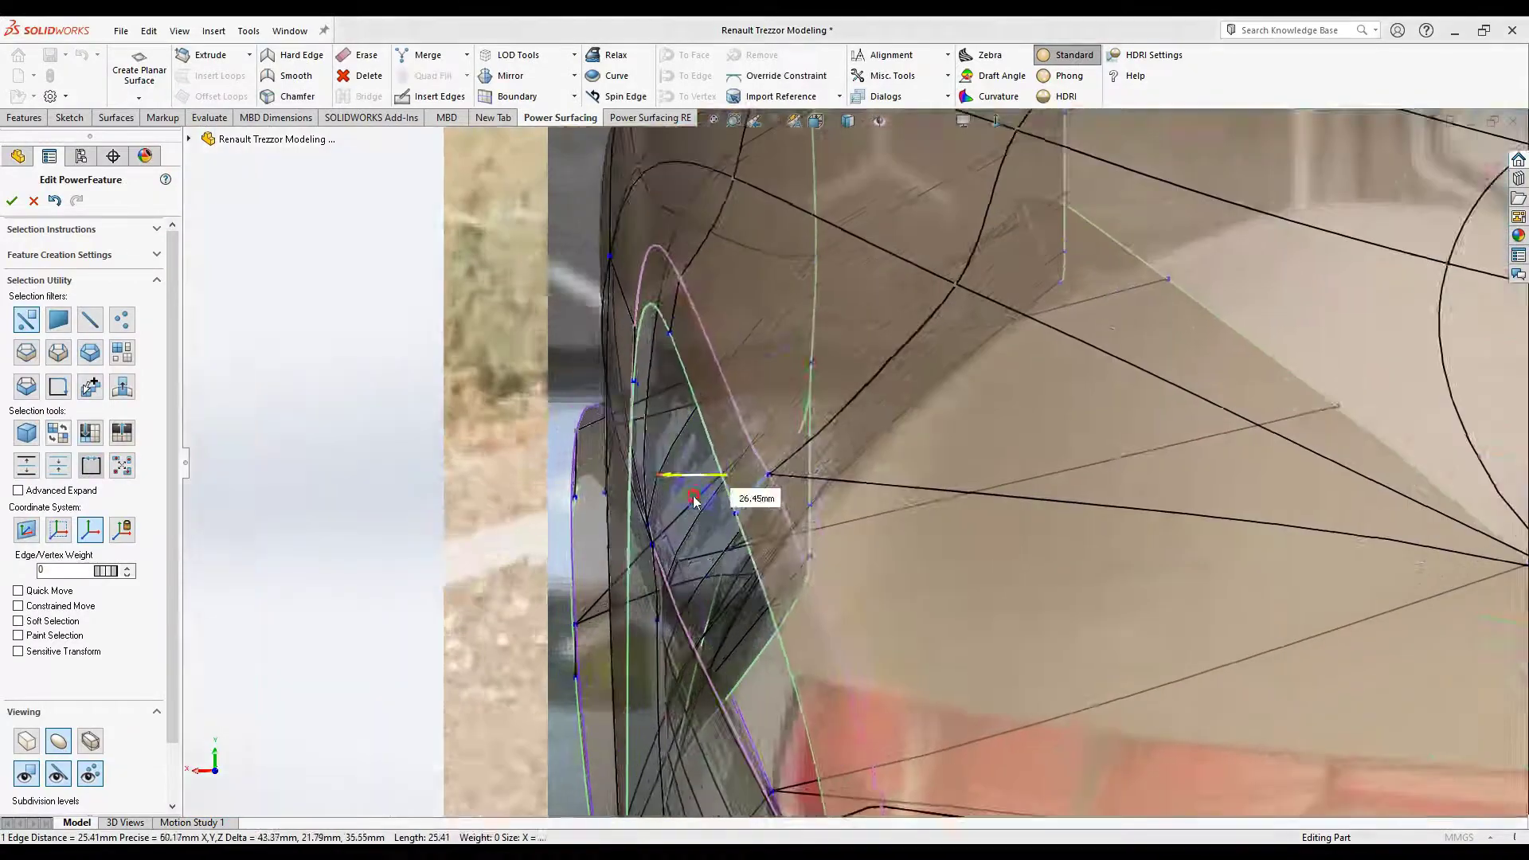
left_click(876, 585)
mouse_move(876, 585)
middle_mouse_down()
mouse_move(880, 301)
mouse_move(908, 512)
middle_mouse_up()
Step: Orbit round to the rear and select an edge loop at the tail
scroll(871, 625, "up", 2)
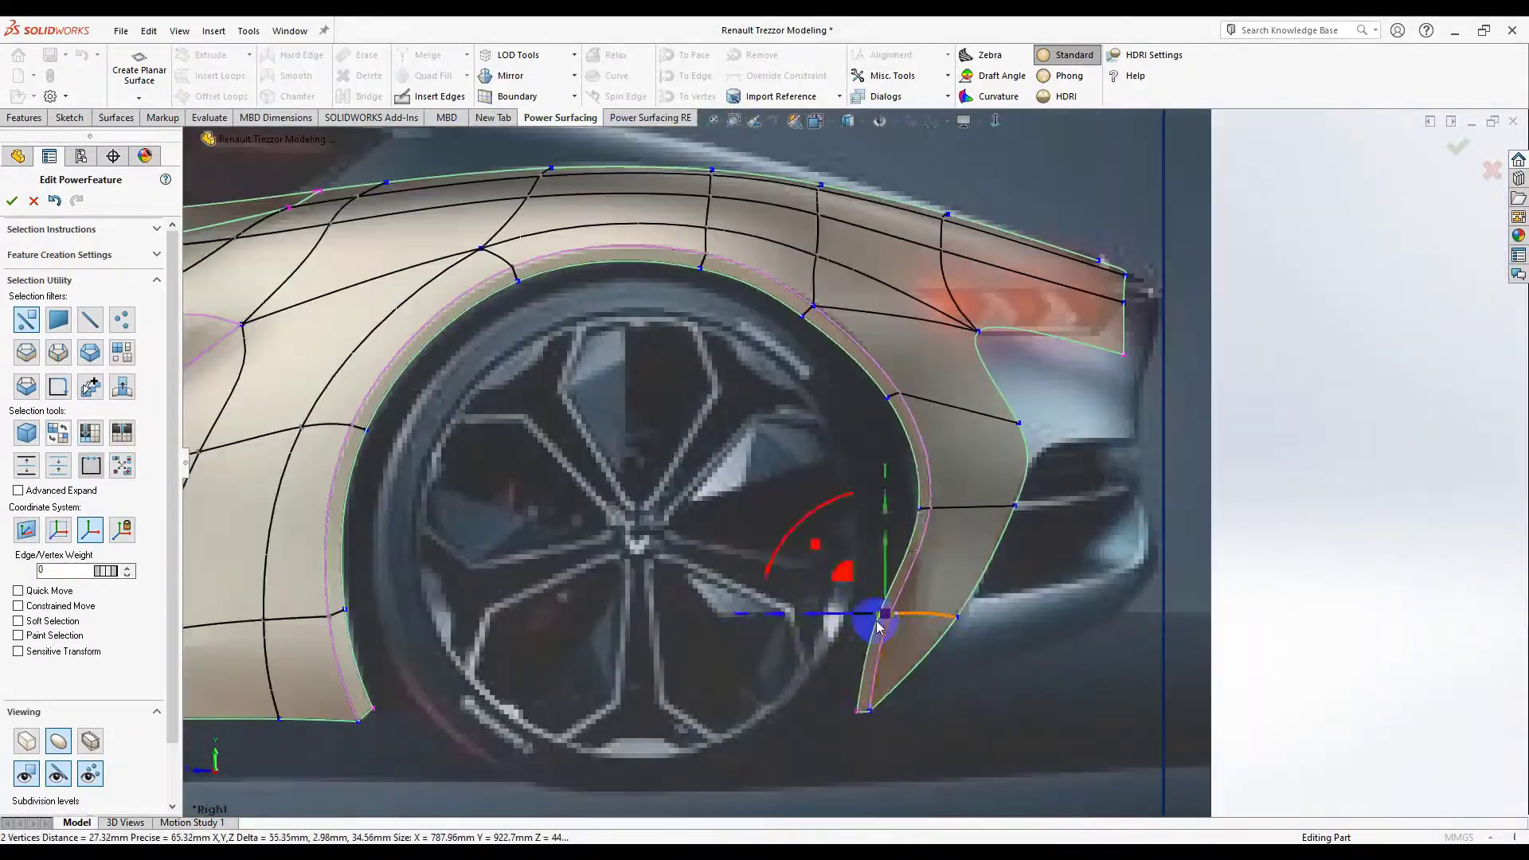
scroll(524, 424, "down", 4)
scroll(524, 424, "down", 5)
mouse_move(524, 424)
middle_mouse_down()
mouse_move(796, 399)
mouse_move(869, 302)
mouse_move(851, 193)
mouse_move(1025, 512)
mouse_move(998, 550)
middle_mouse_up()
left_click(869, 303)
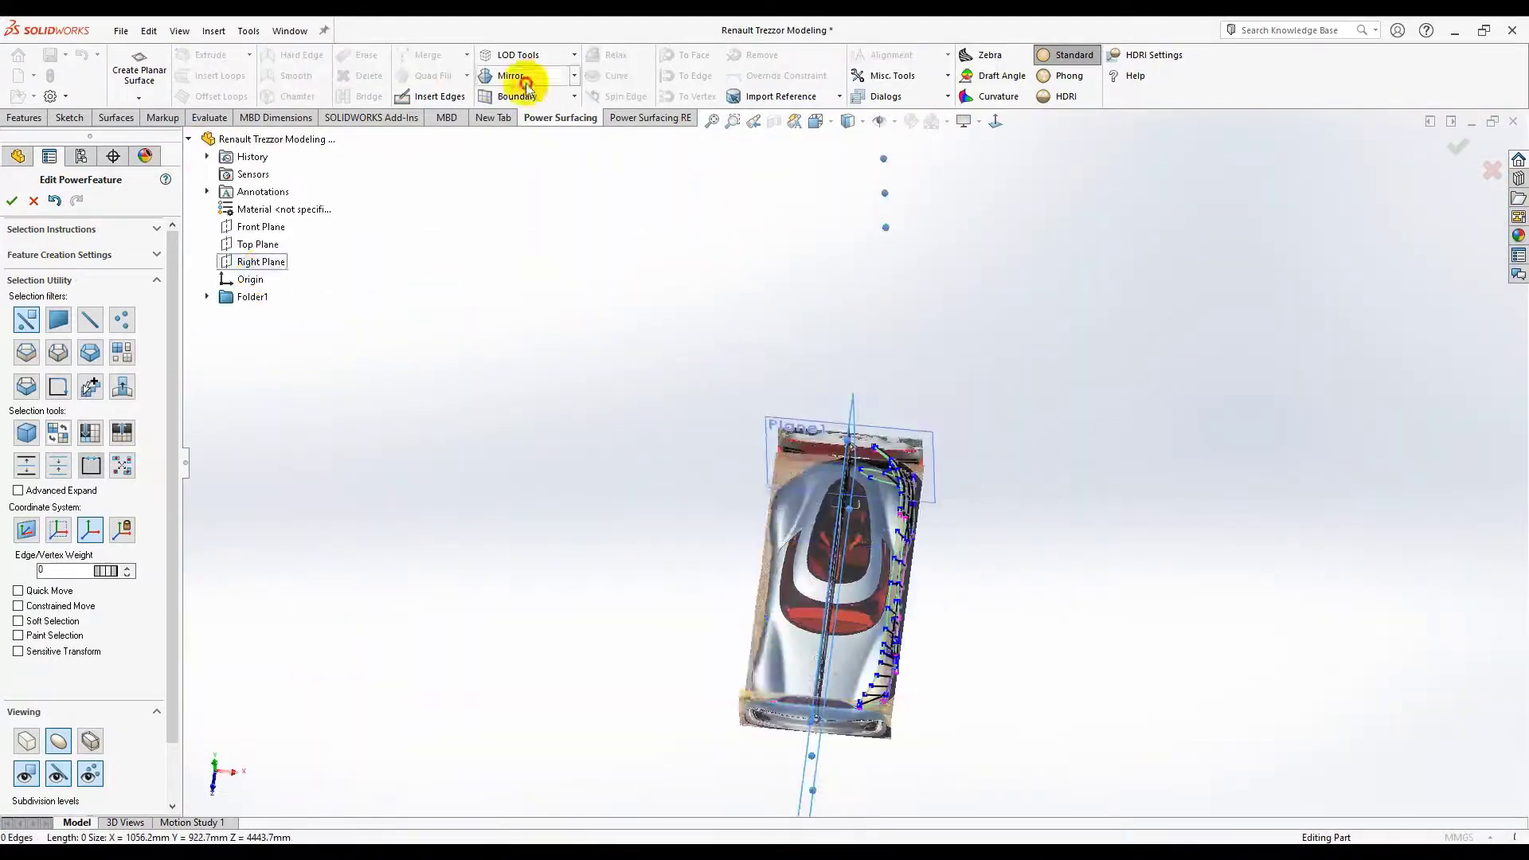
Step: Move the selected rear-arch edges about 11 mm, checking from back and top views
key("ctrl+2")
mouse_move(615, 378)
middle_mouse_down()
mouse_move(905, 536)
mouse_move(854, 430)
middle_mouse_up()
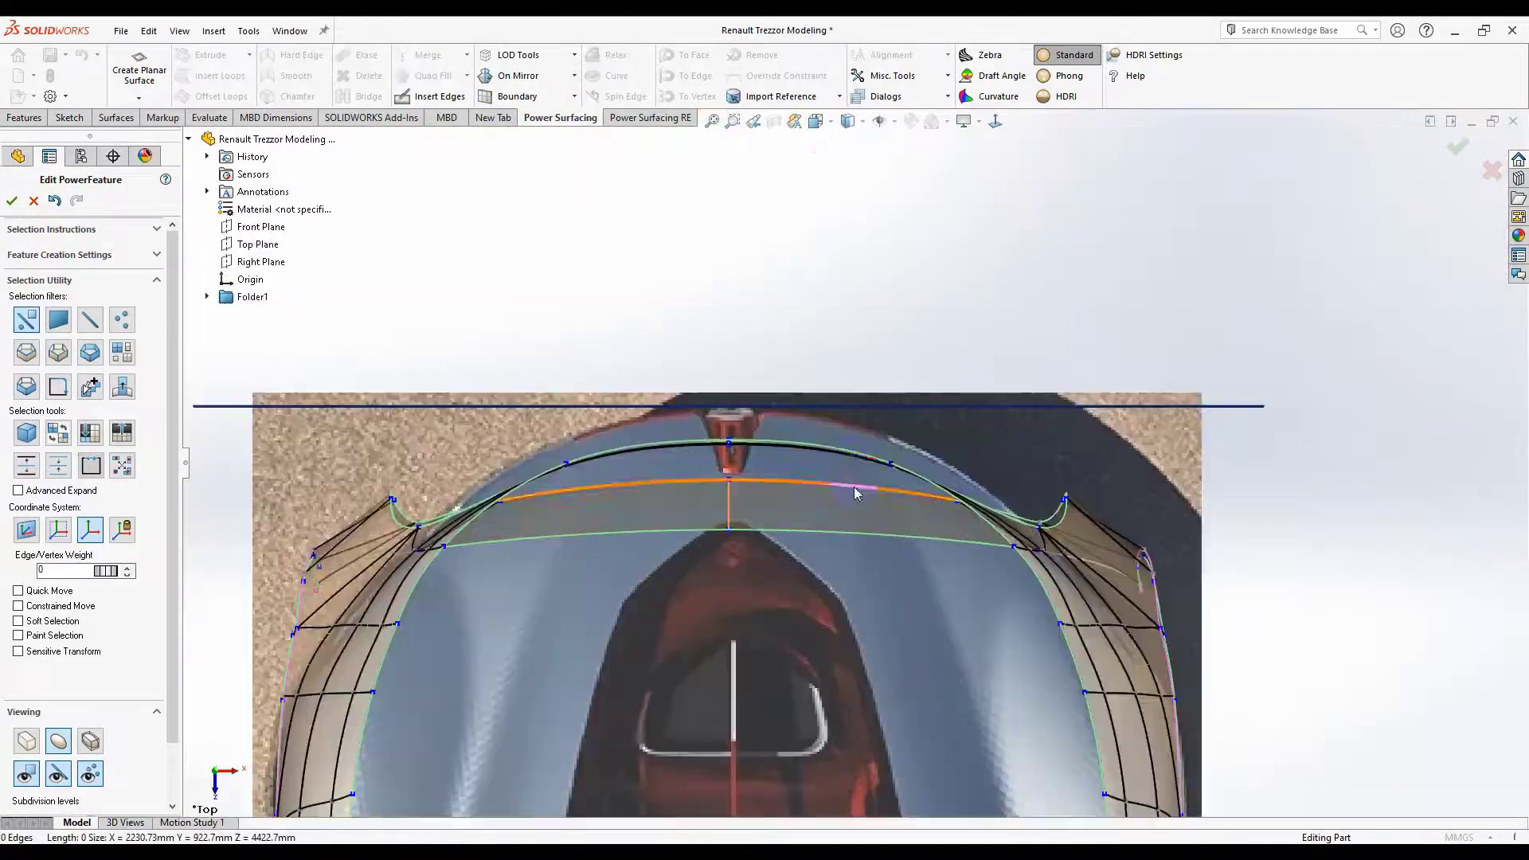
scroll(854, 430, "up", 5)
mouse_move(915, 608)
middle_mouse_down()
mouse_move(855, 399)
mouse_move(963, 548)
middle_mouse_up()
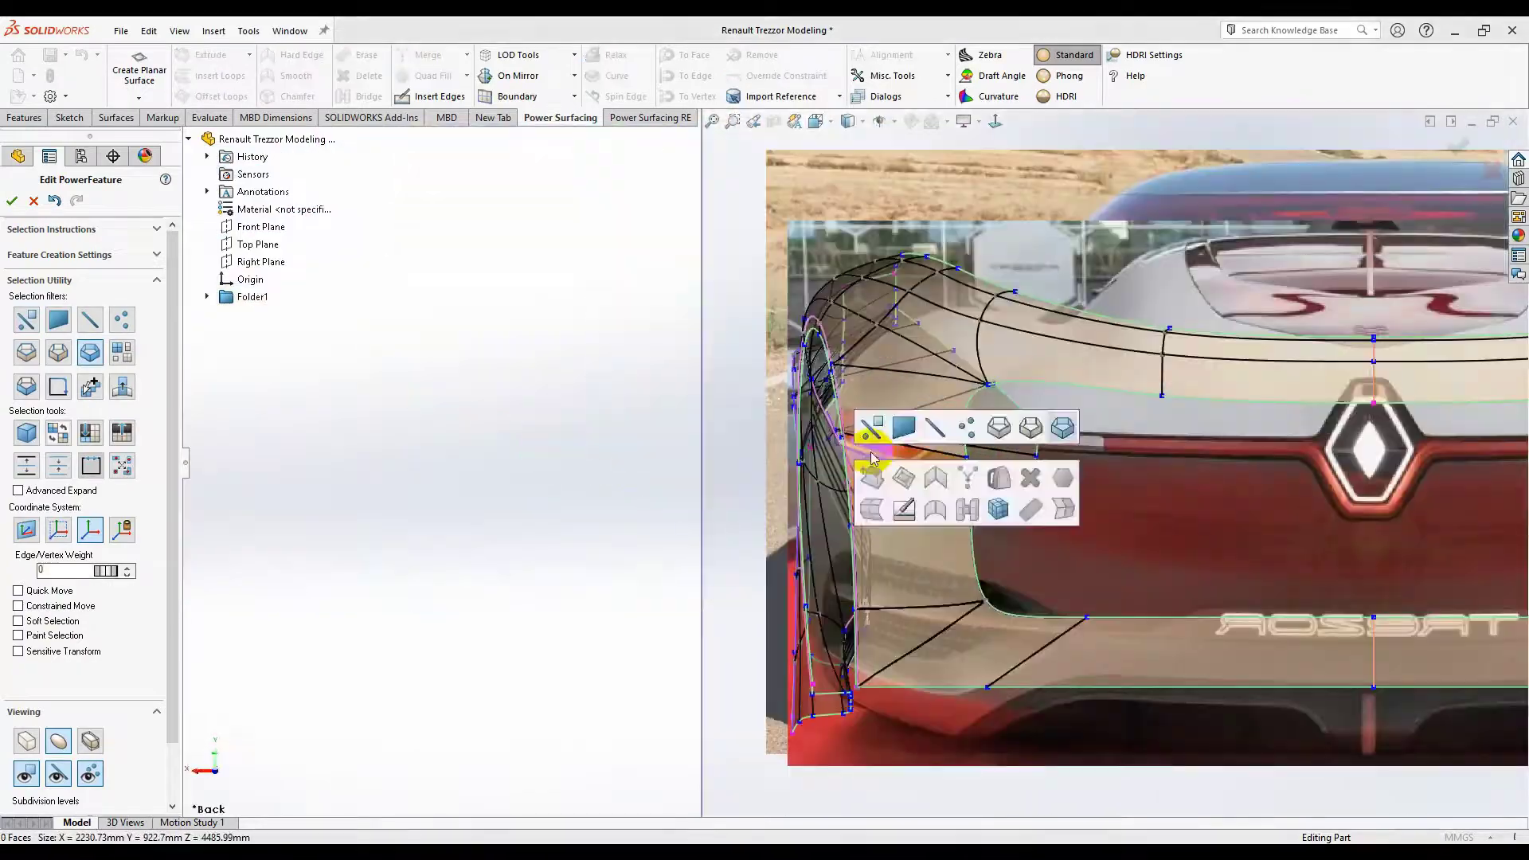
key("ctrl+5")
scroll(963, 548, "up", 5)
left_click_drag(868, 365, 907, 374)
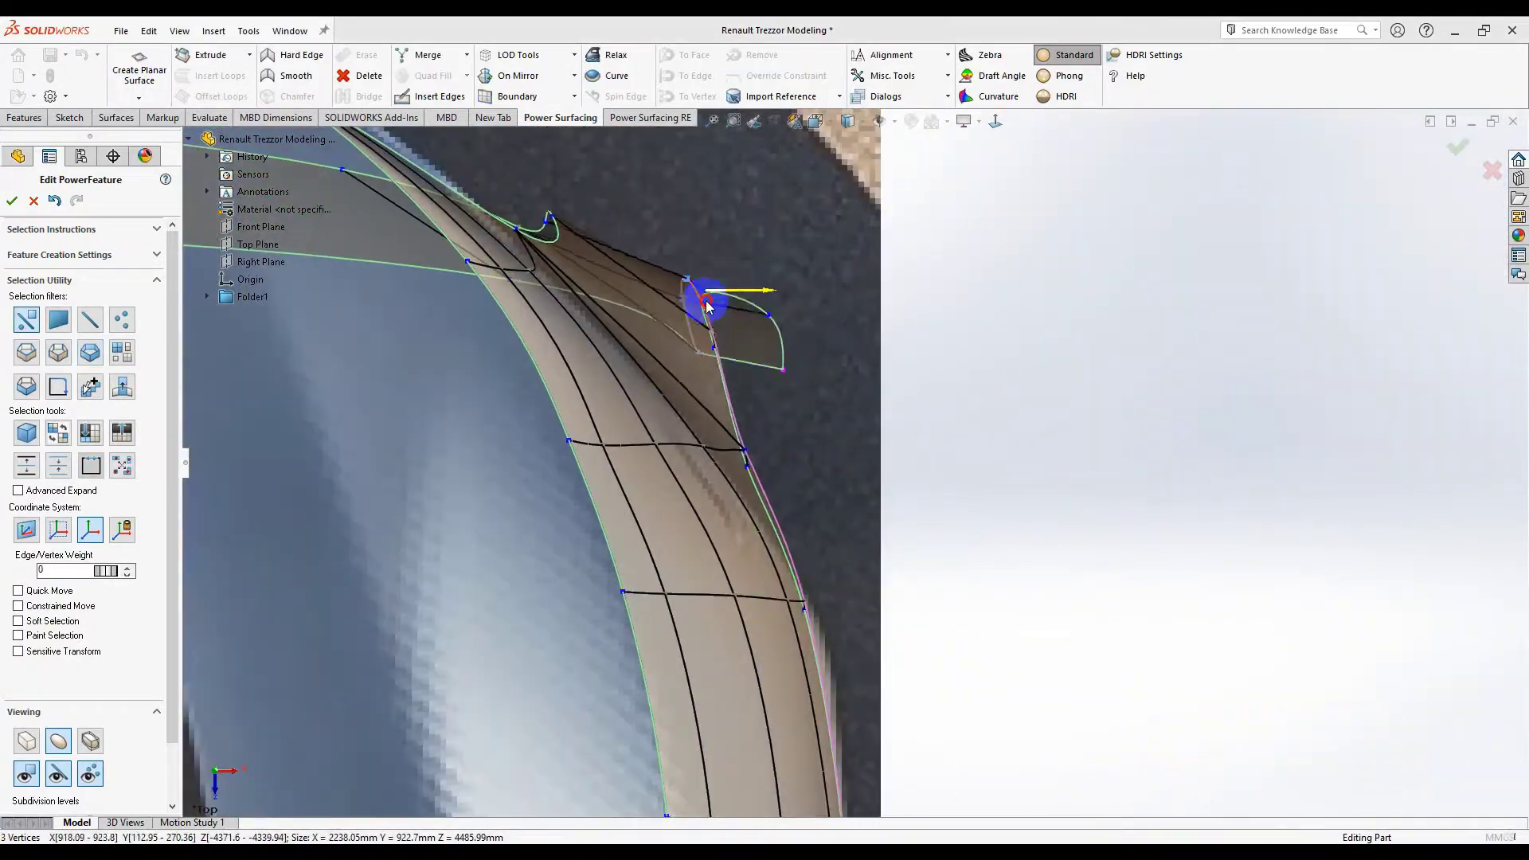
Step: From the side view, select an edge on the lower rear-arch corner
key("ctrl+2")
key("ctrl+4")
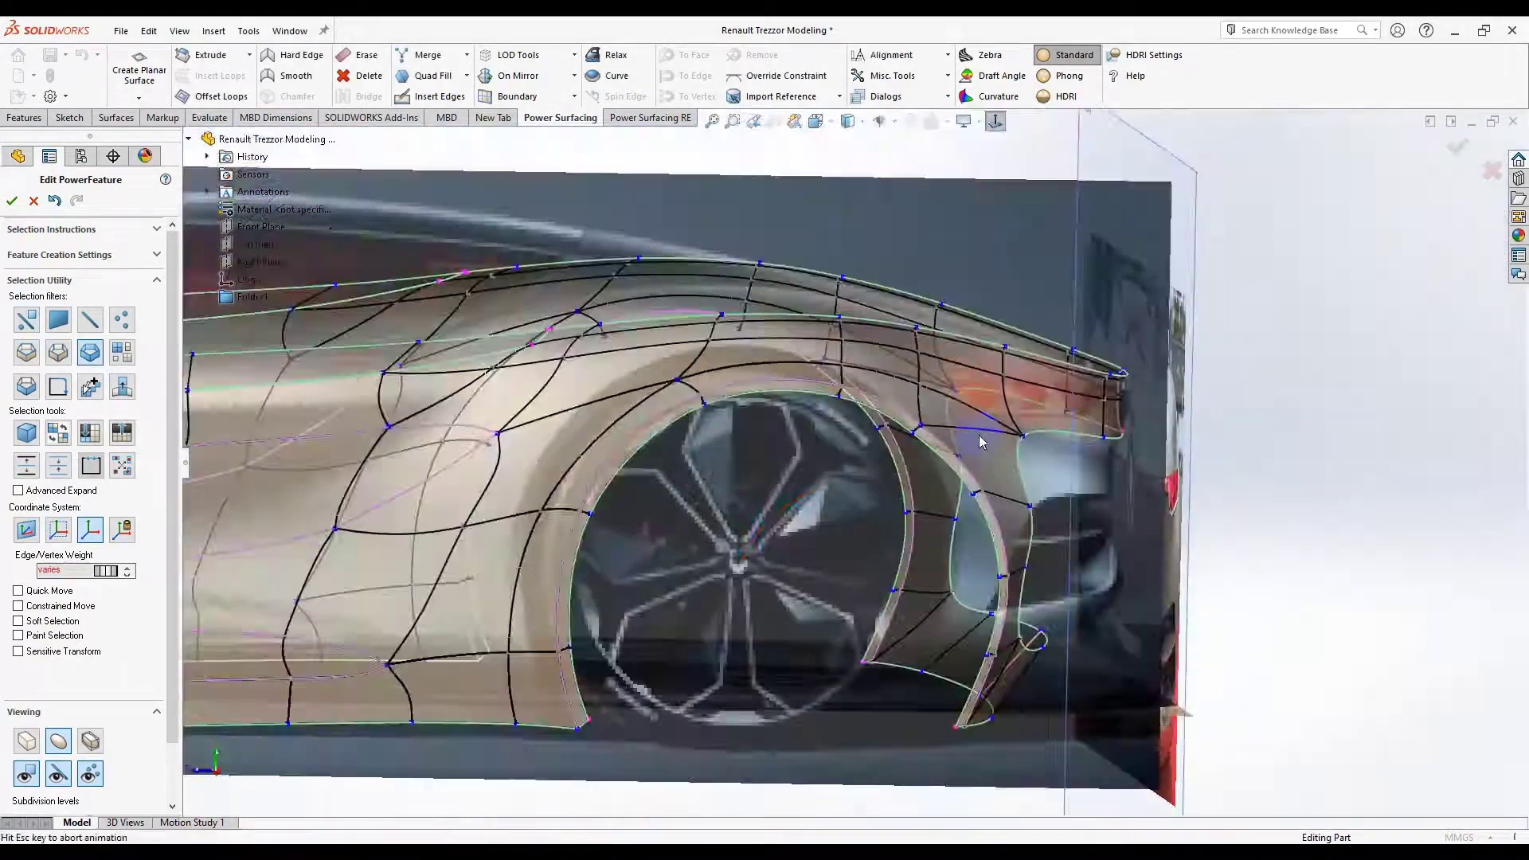
scroll(819, 319, "up", 3)
scroll(803, 459, "up", 3)
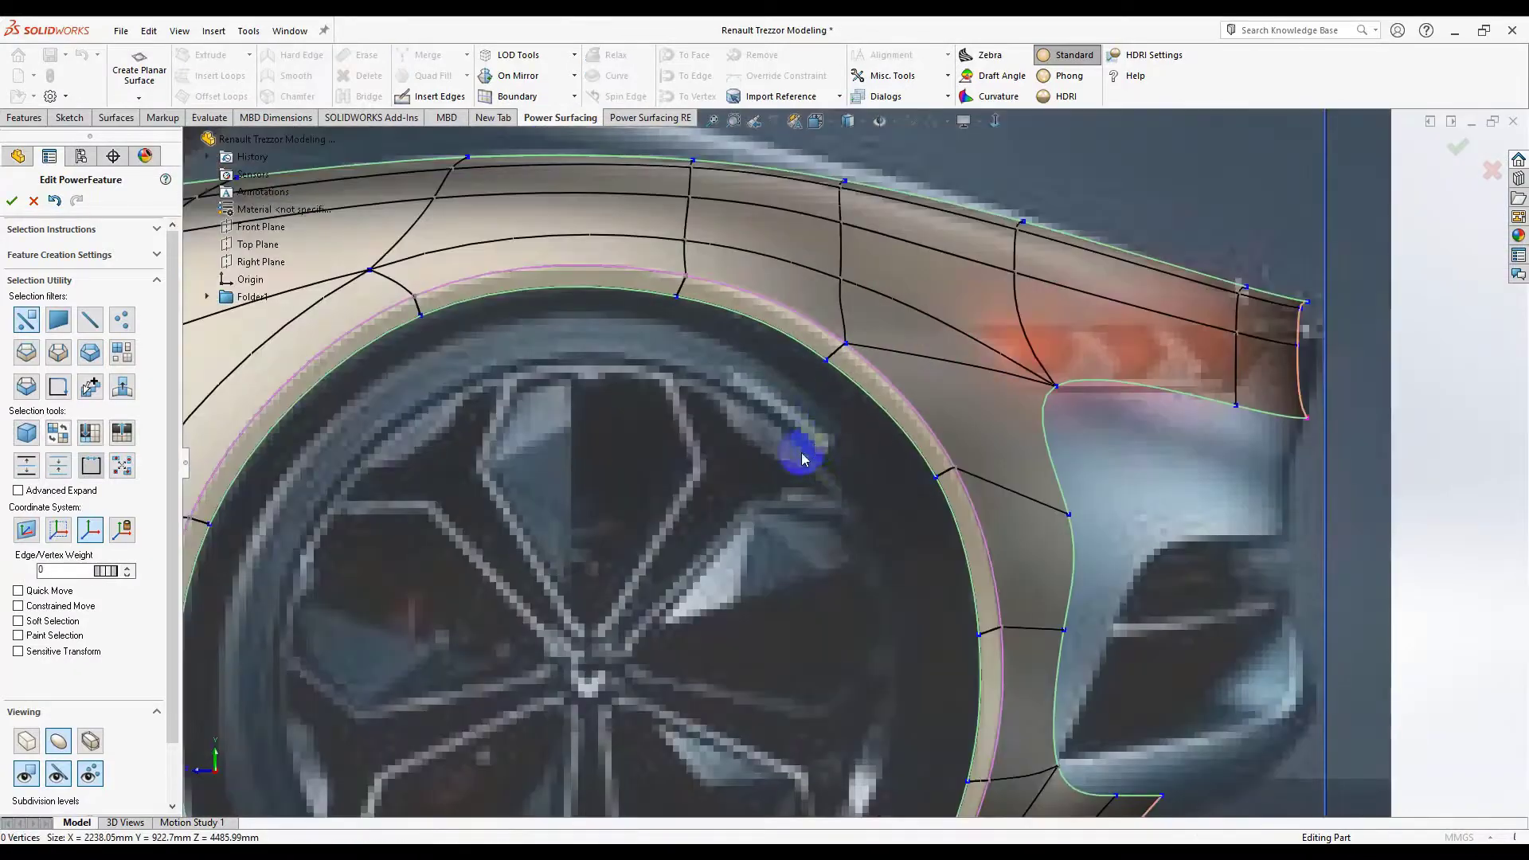
left_click(1018, 600)
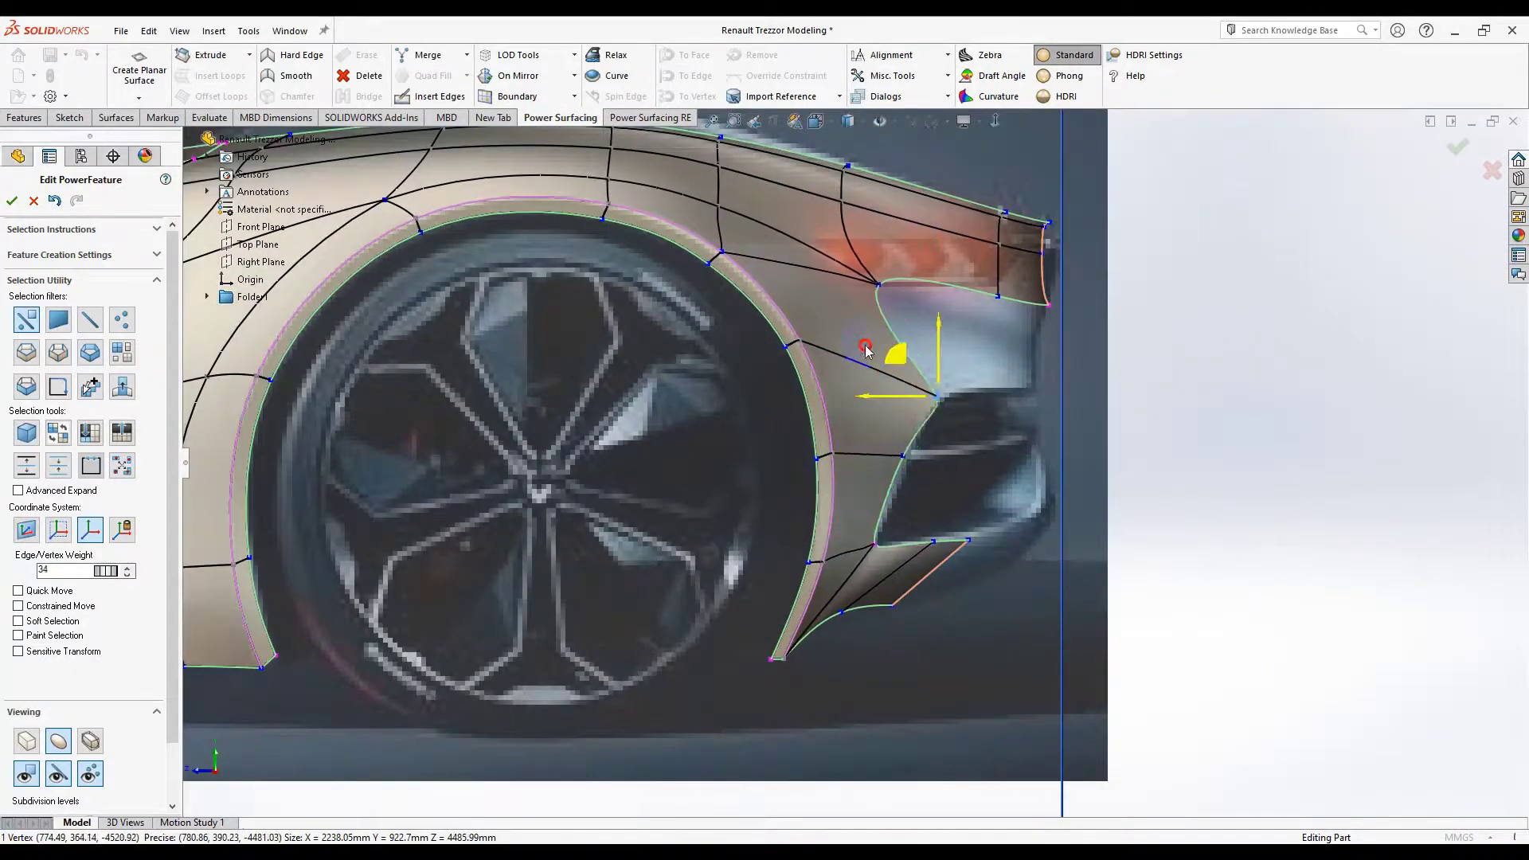
scroll(901, 586, "down", 5)
scroll(935, 262, "up", 8)
Step: Select elements near the tail light and rear corner, viewing from above
left_click(934, 263)
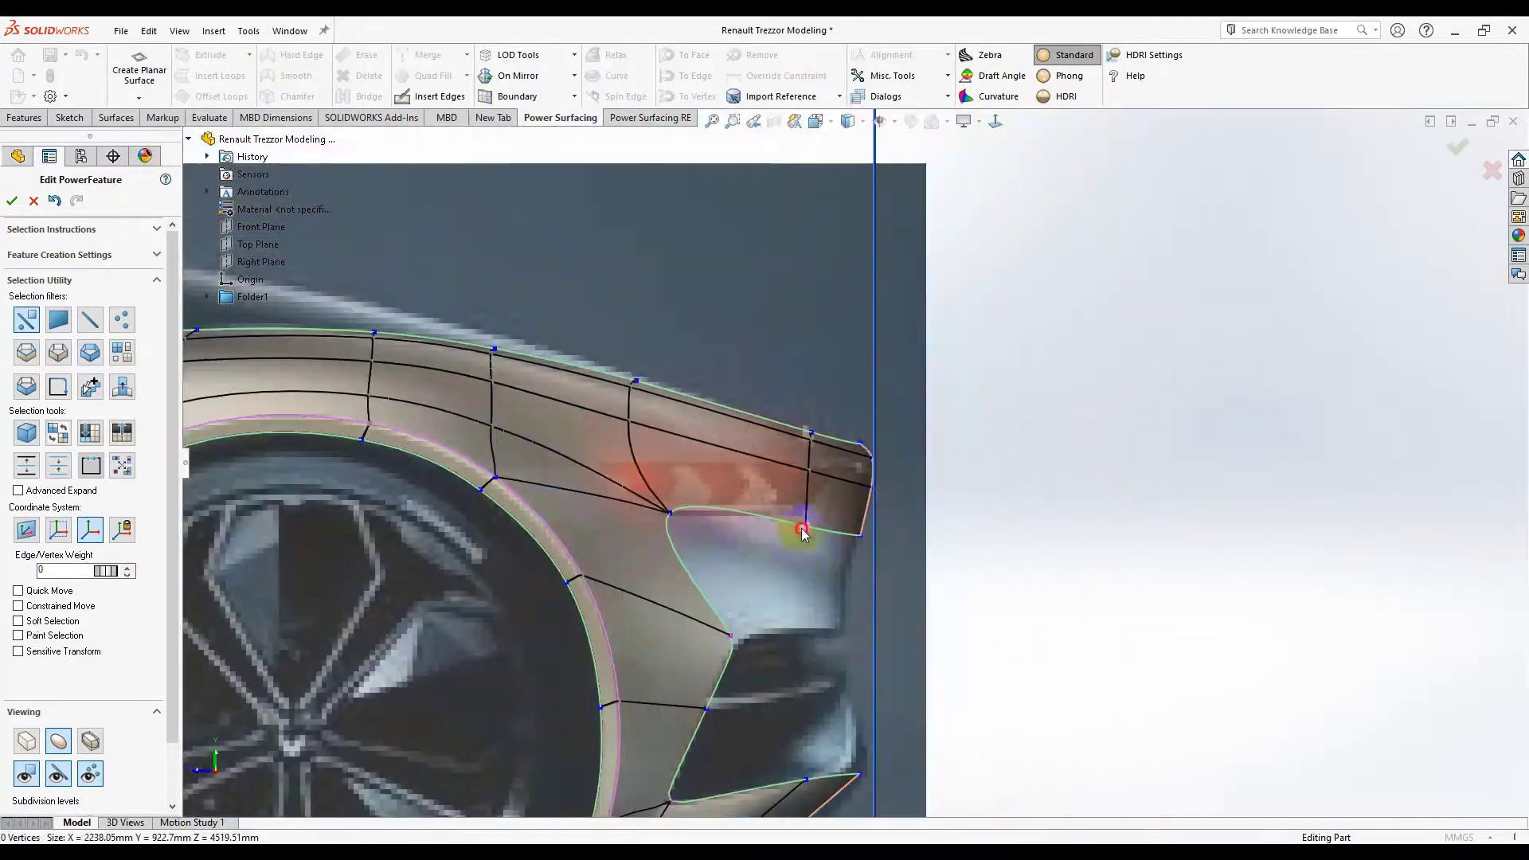
scroll(802, 532, "down", 5)
scroll(973, 245, "up", 6)
left_click(945, 417)
middle_click_drag(946, 417, 842, 542)
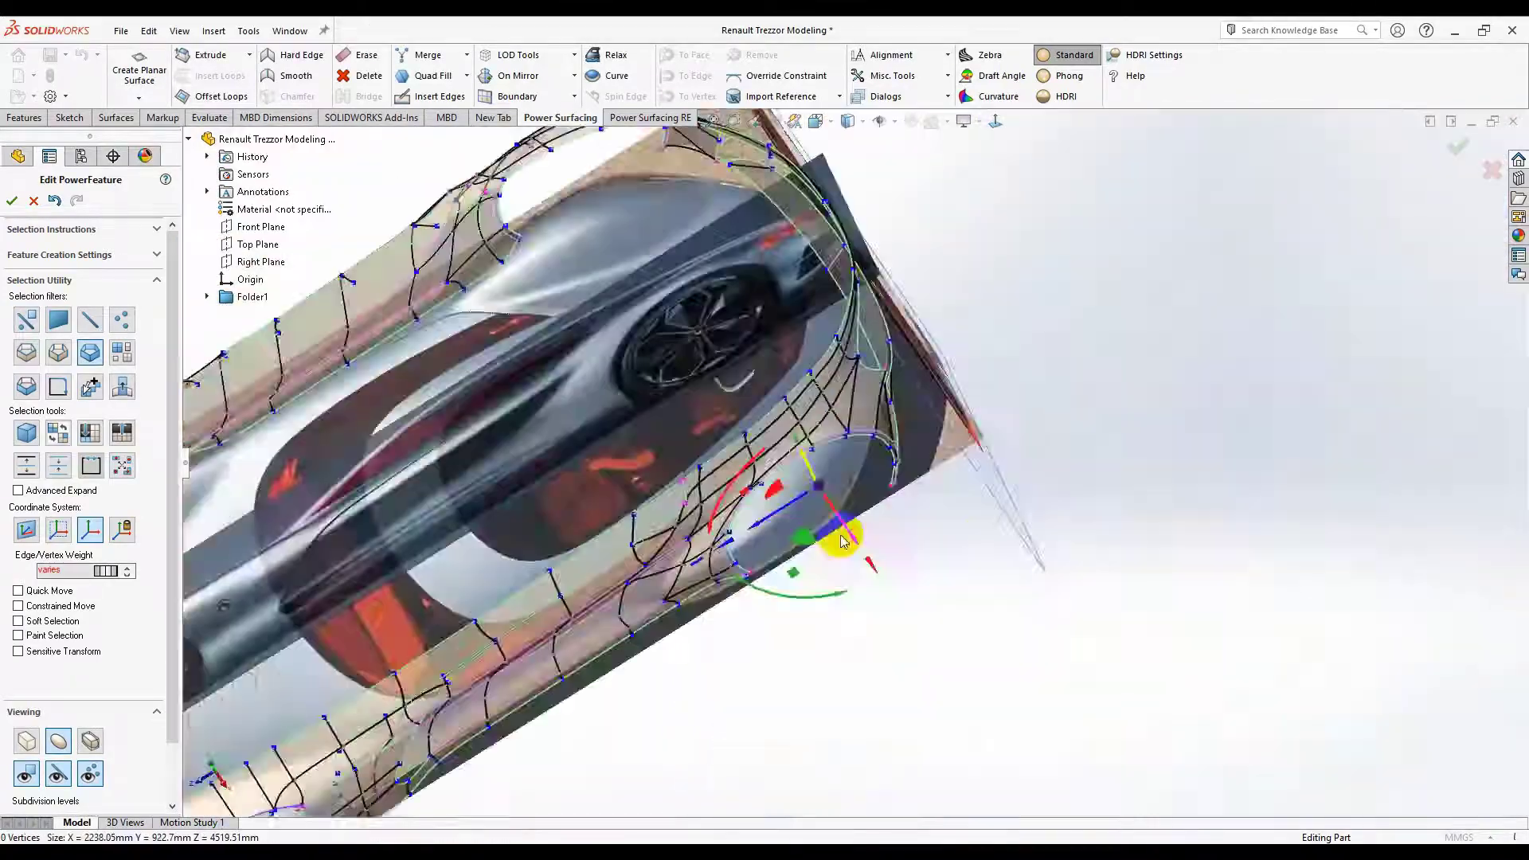
Step: Bend the rear corner with the extra cage tools, then return to the right side view
left_click(899, 76)
left_click(824, 629)
scroll(779, 468, "up", 2)
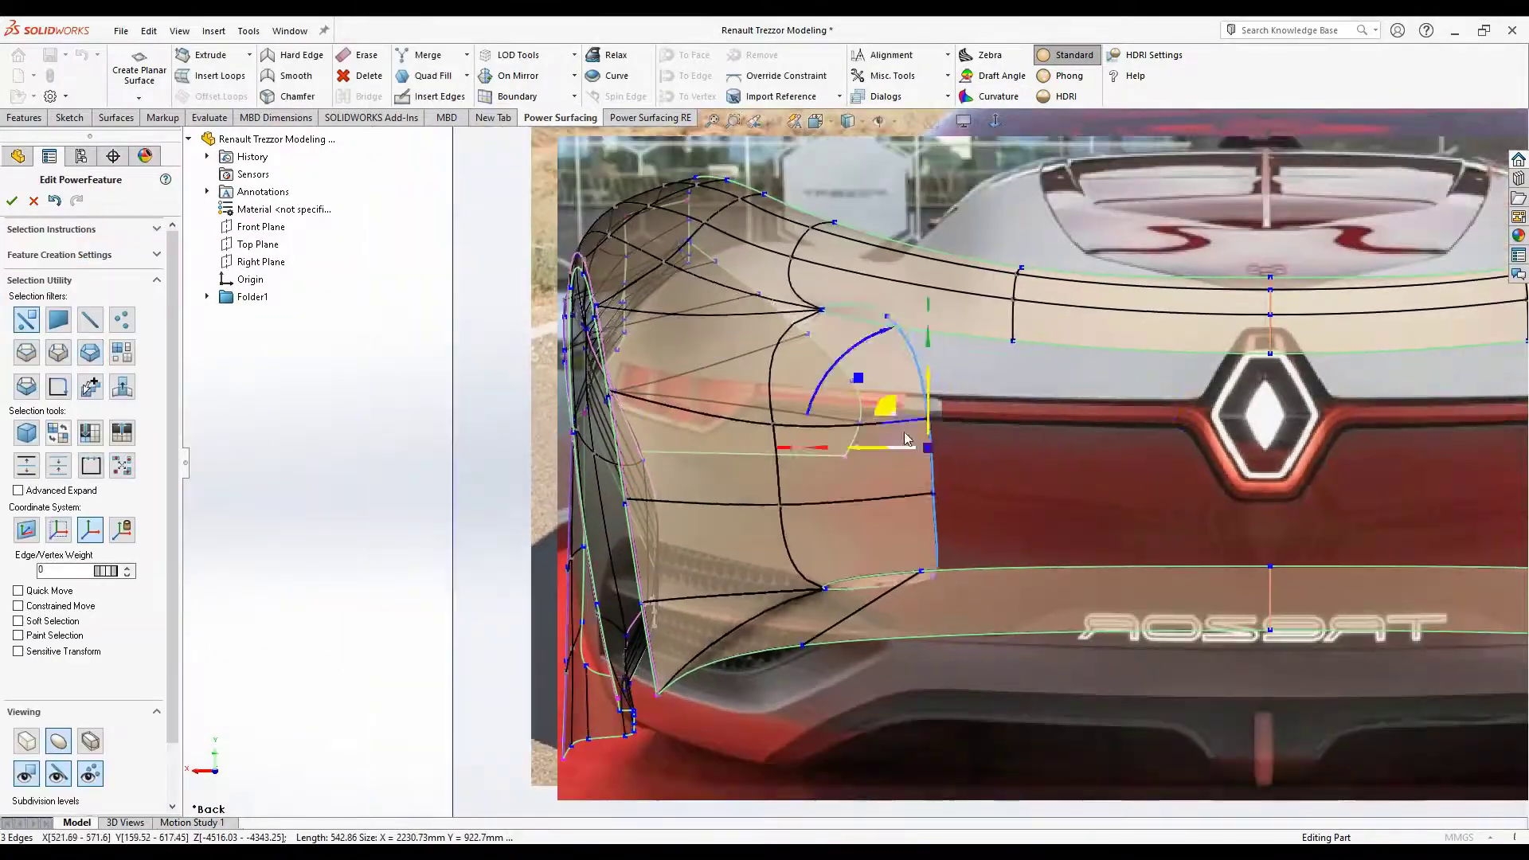
scroll(972, 392, "up", 3)
key("ctrl+4")
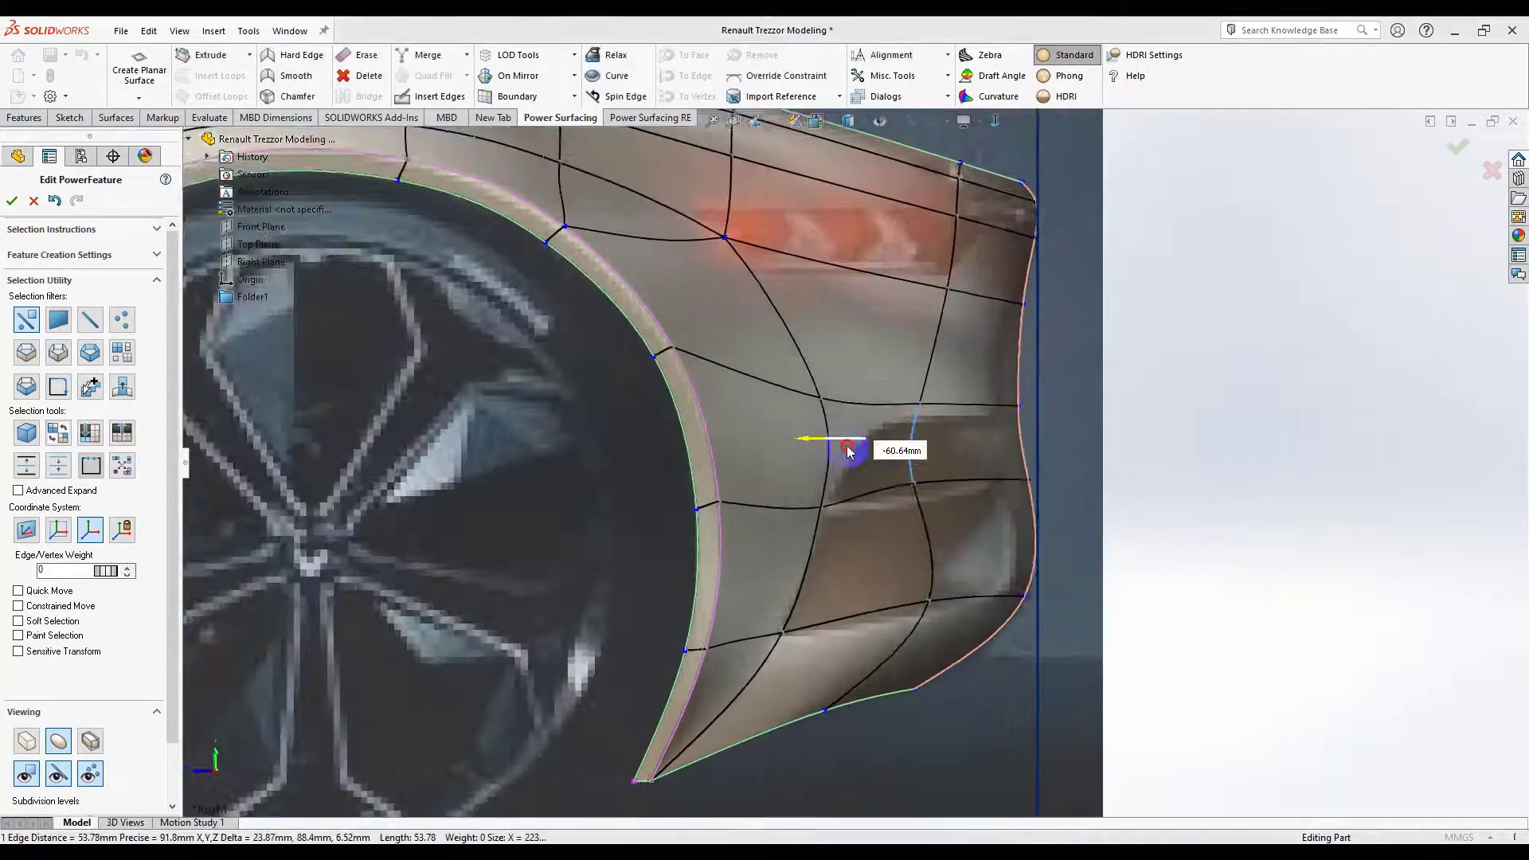
Step: Select the wheel-arch edge and its lower corner vertices
left_click(563, 369)
scroll(563, 368, "down", 3)
scroll(806, 655, "up", 3)
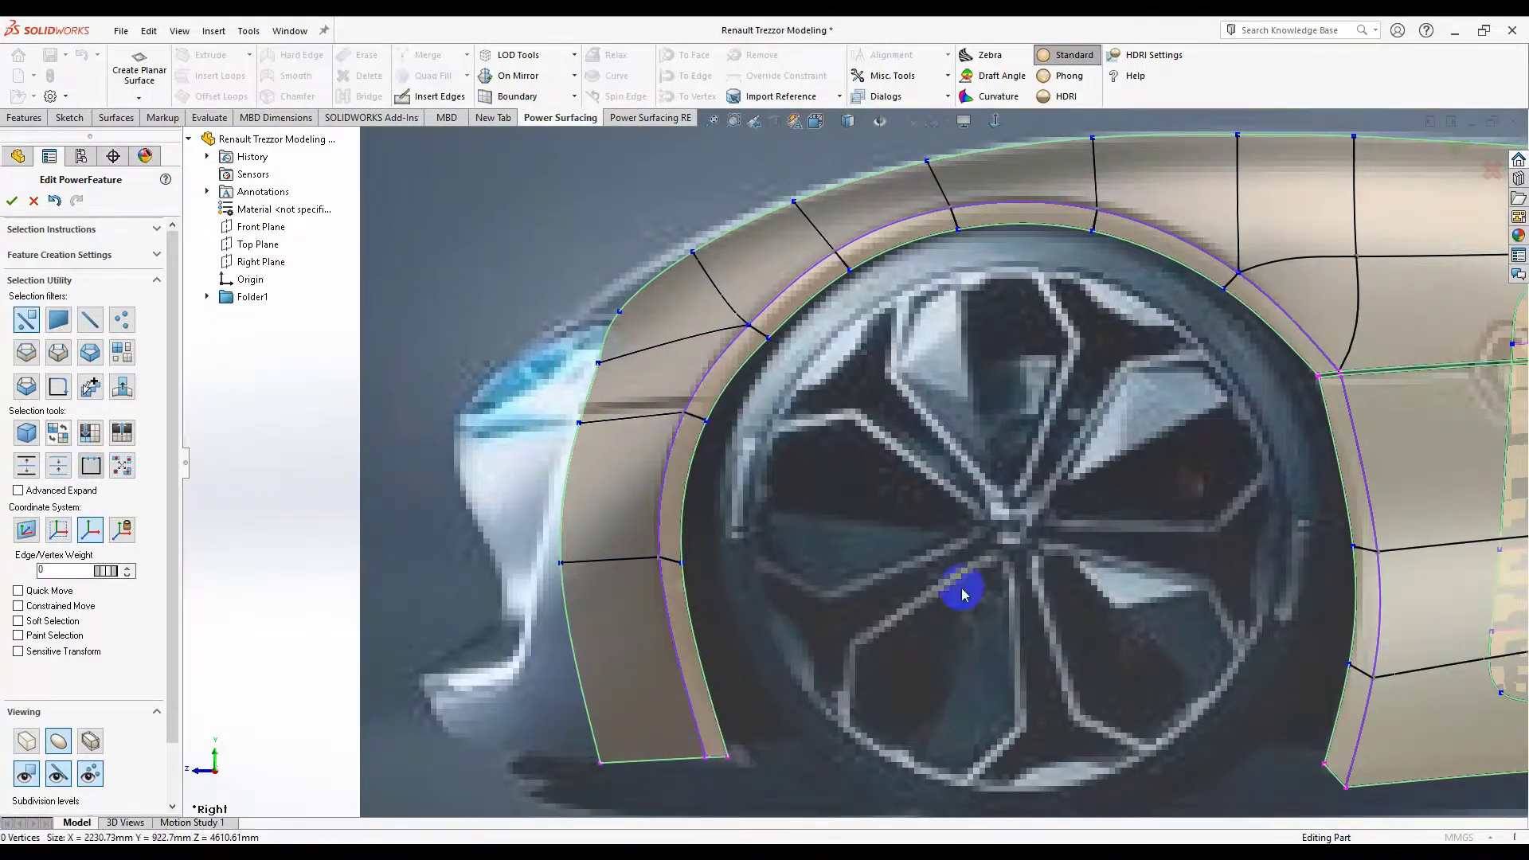
scroll(758, 323, "up", 3)
scroll(796, 520, "down", 2)
left_click(869, 637, "ctrl")
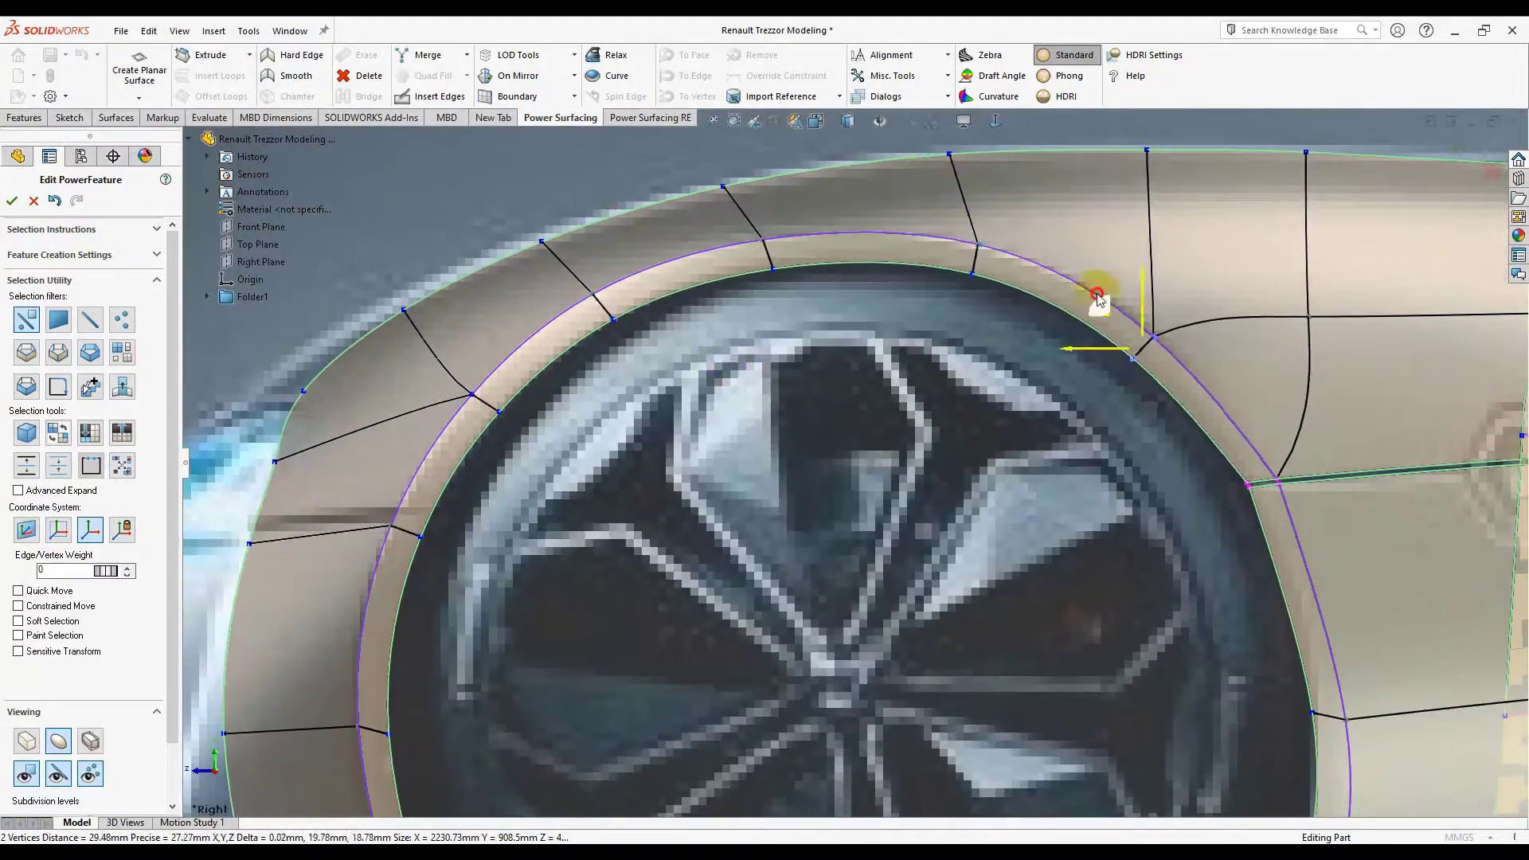
scroll(881, 563, "down", 3)
scroll(641, 593, "up", 3)
left_click(692, 599)
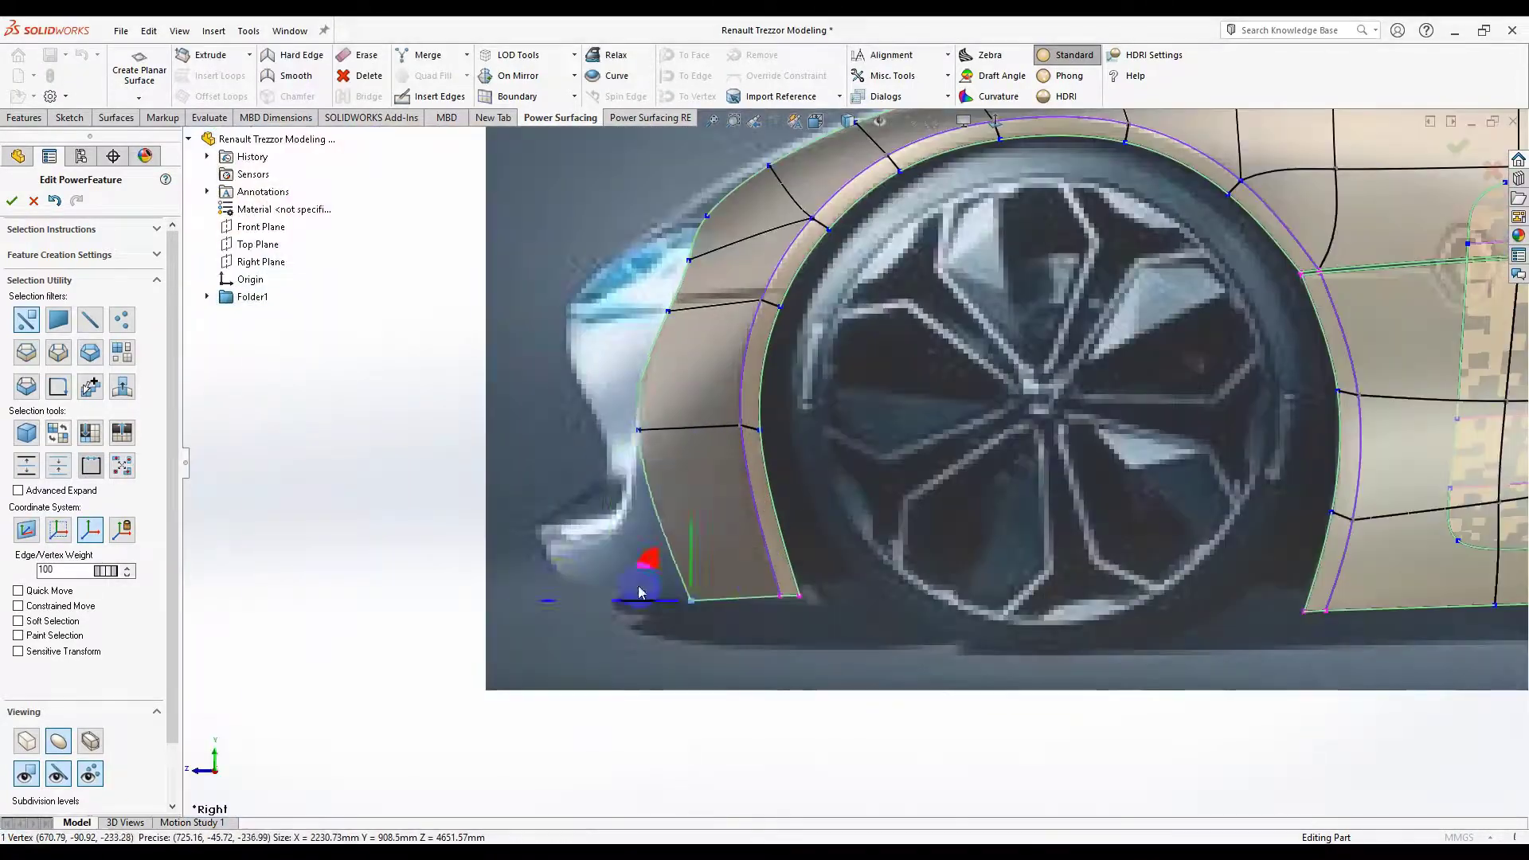
Step: Bend the selected arch faces, checking from inside the arch, front and top views
scroll(566, 594, "down", 3)
scroll(871, 290, "up", 3)
mouse_move(768, 222)
middle_mouse_down()
mouse_move(1145, 300)
mouse_move(1021, 582)
middle_mouse_up()
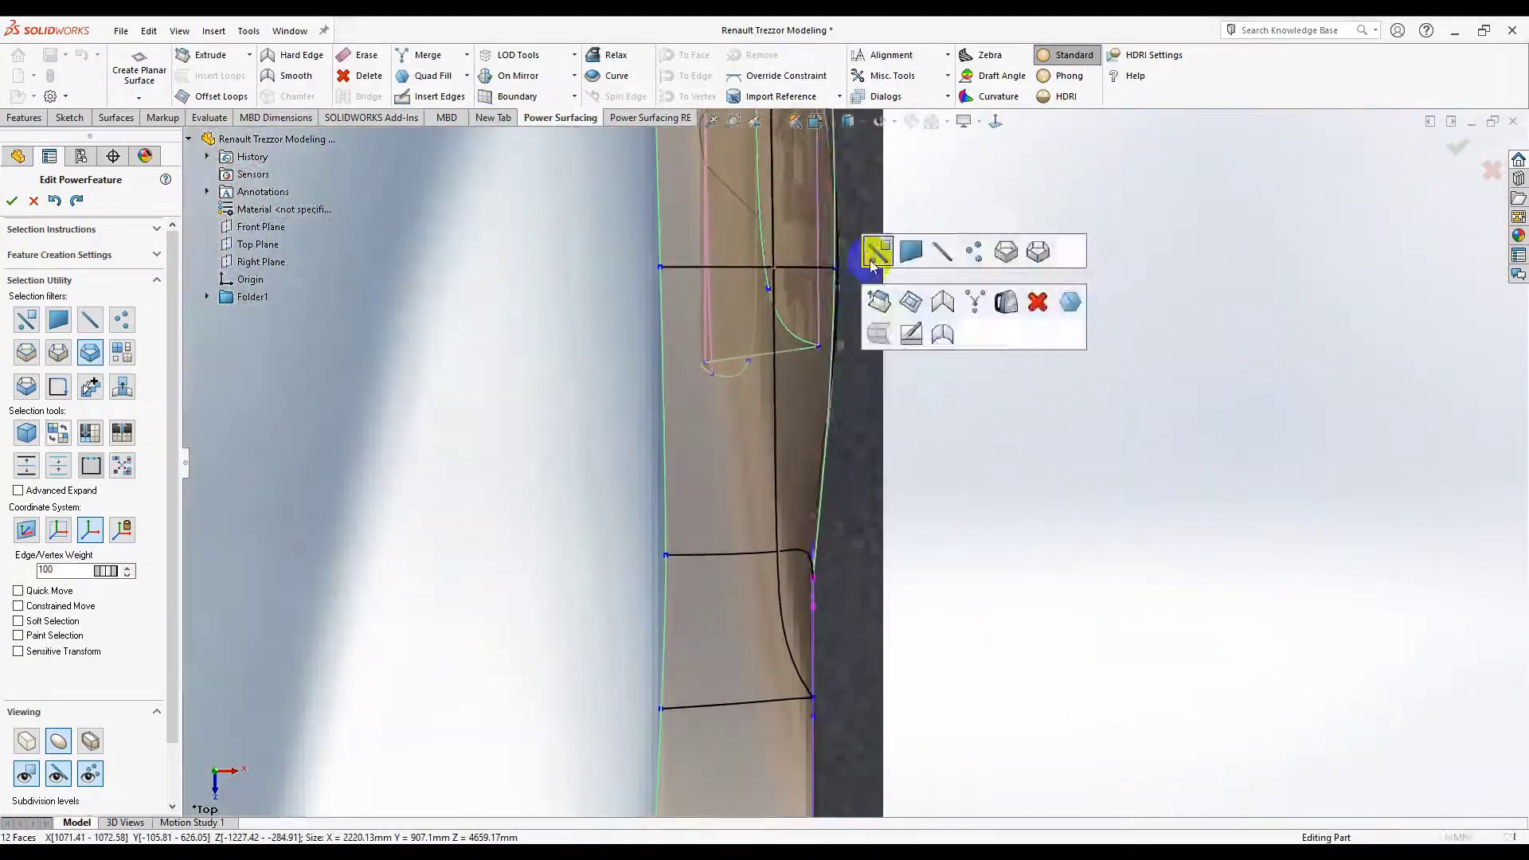
key("ctrl+1")
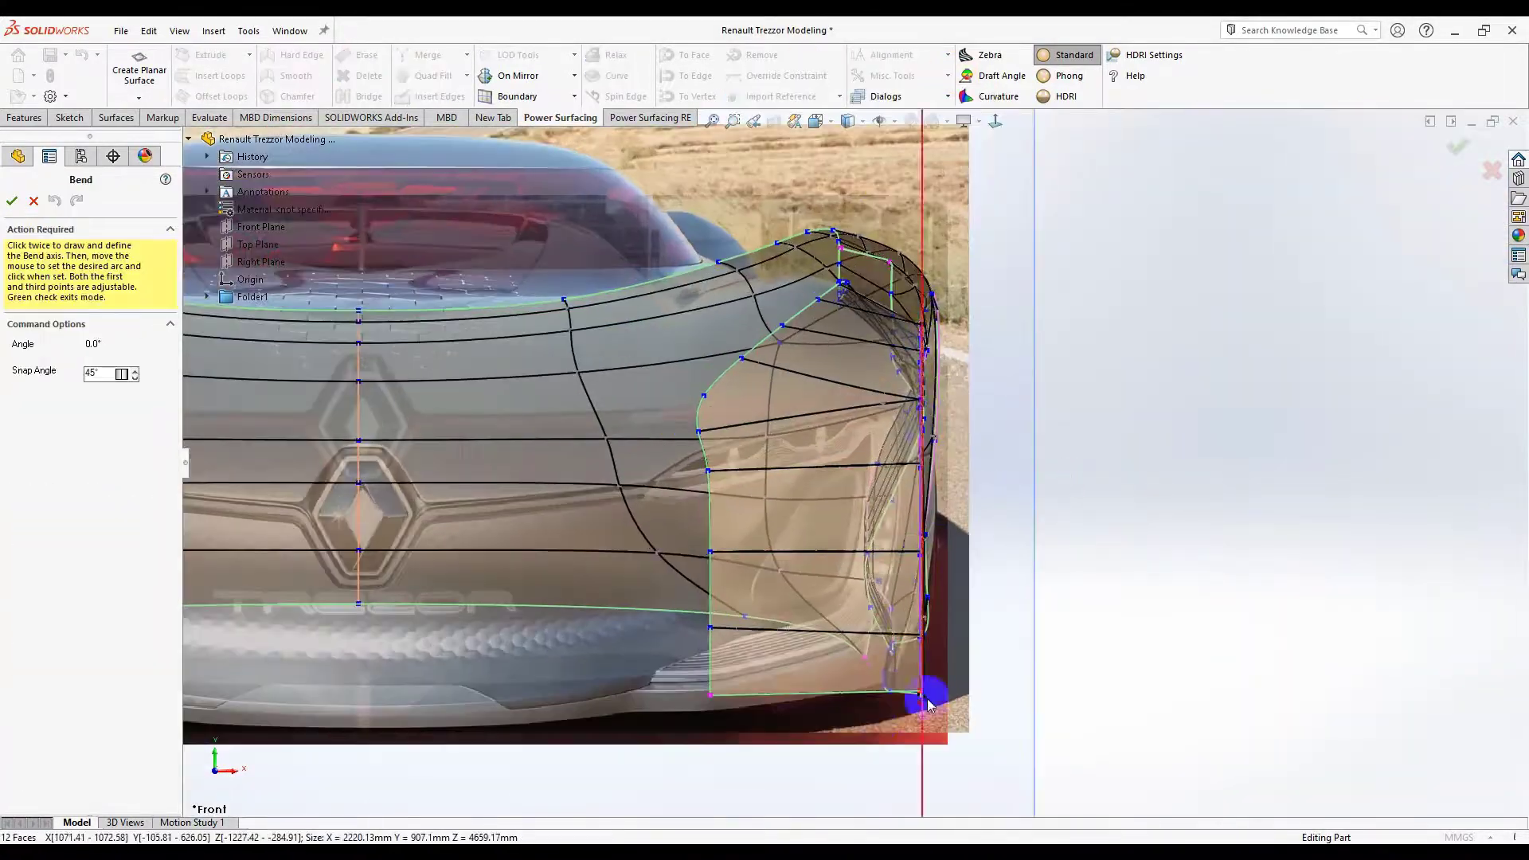
left_click(858, 739)
middle_click_drag(704, 485, 858, 795)
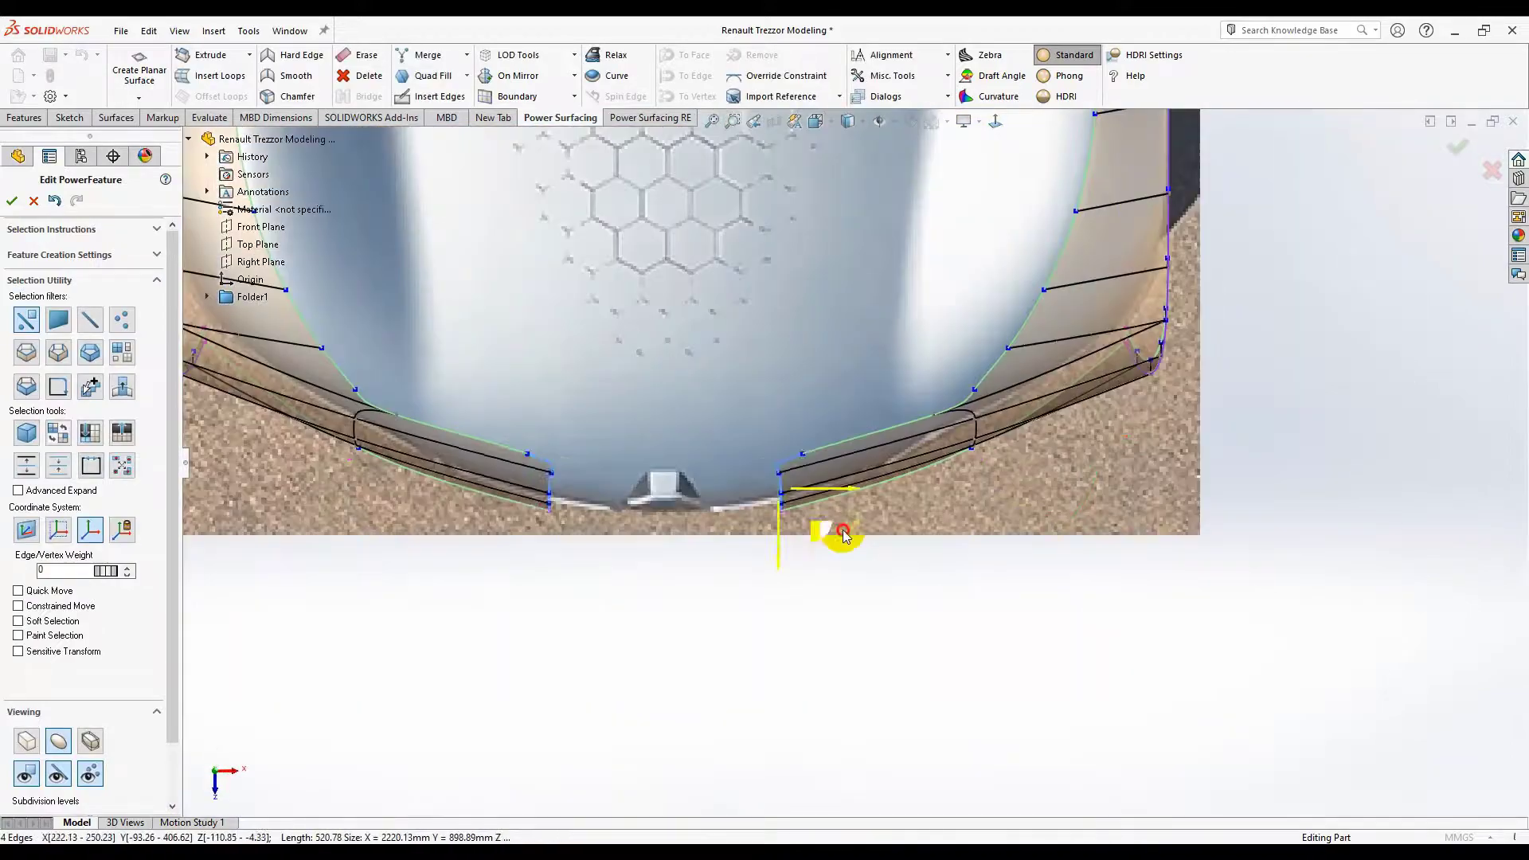
key("ctrl+5")
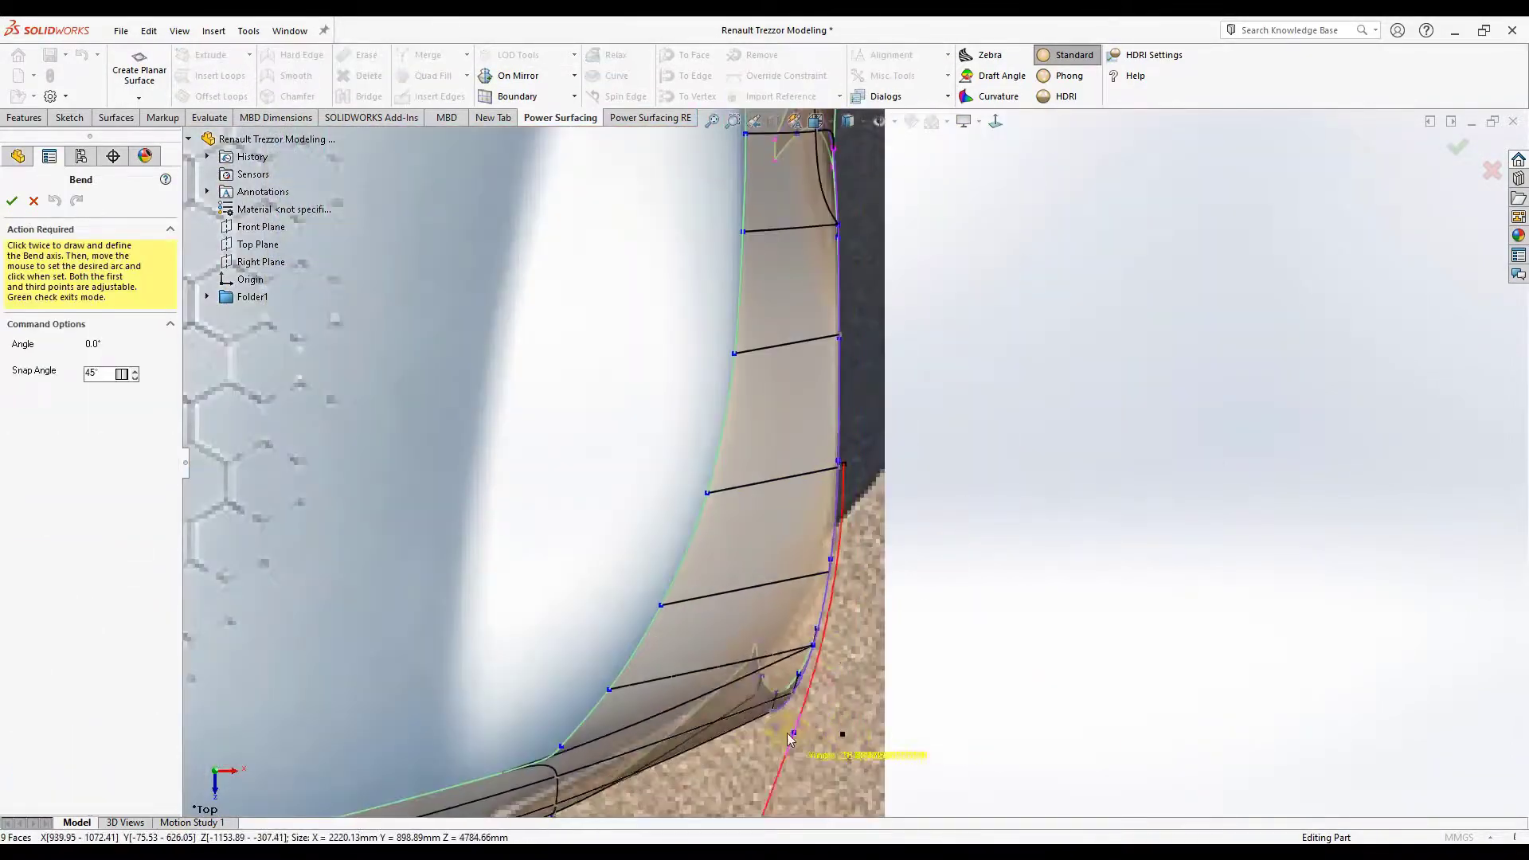
left_click(790, 739)
key("ctrl+1")
Step: In front view, clear the edge selection on the arch
scroll(871, 373, "down", 10)
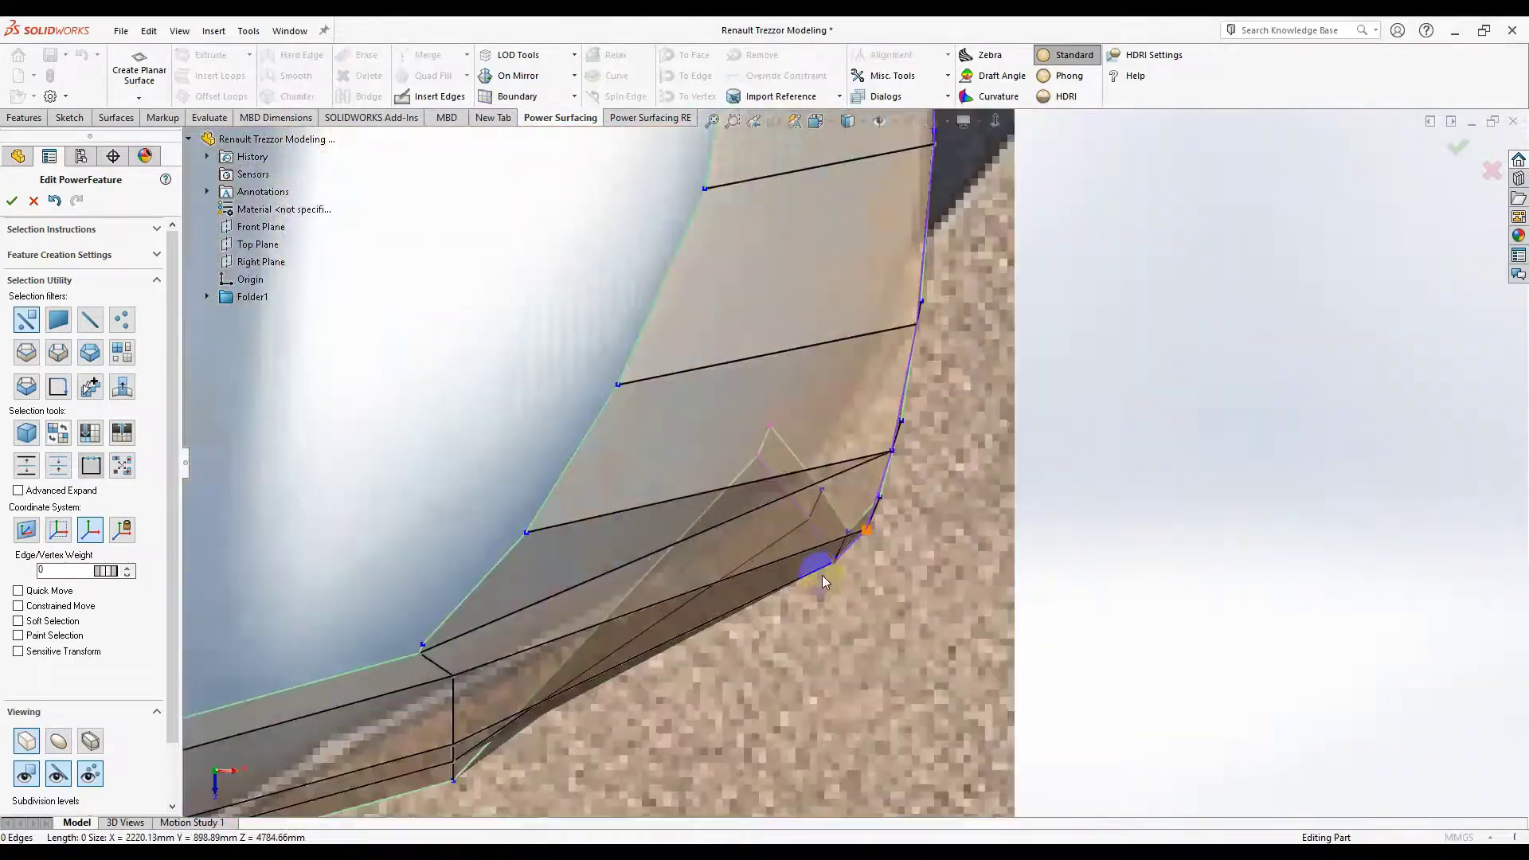
scroll(825, 582, "up", 5)
scroll(881, 478, "up", 5)
key("ctrl+1")
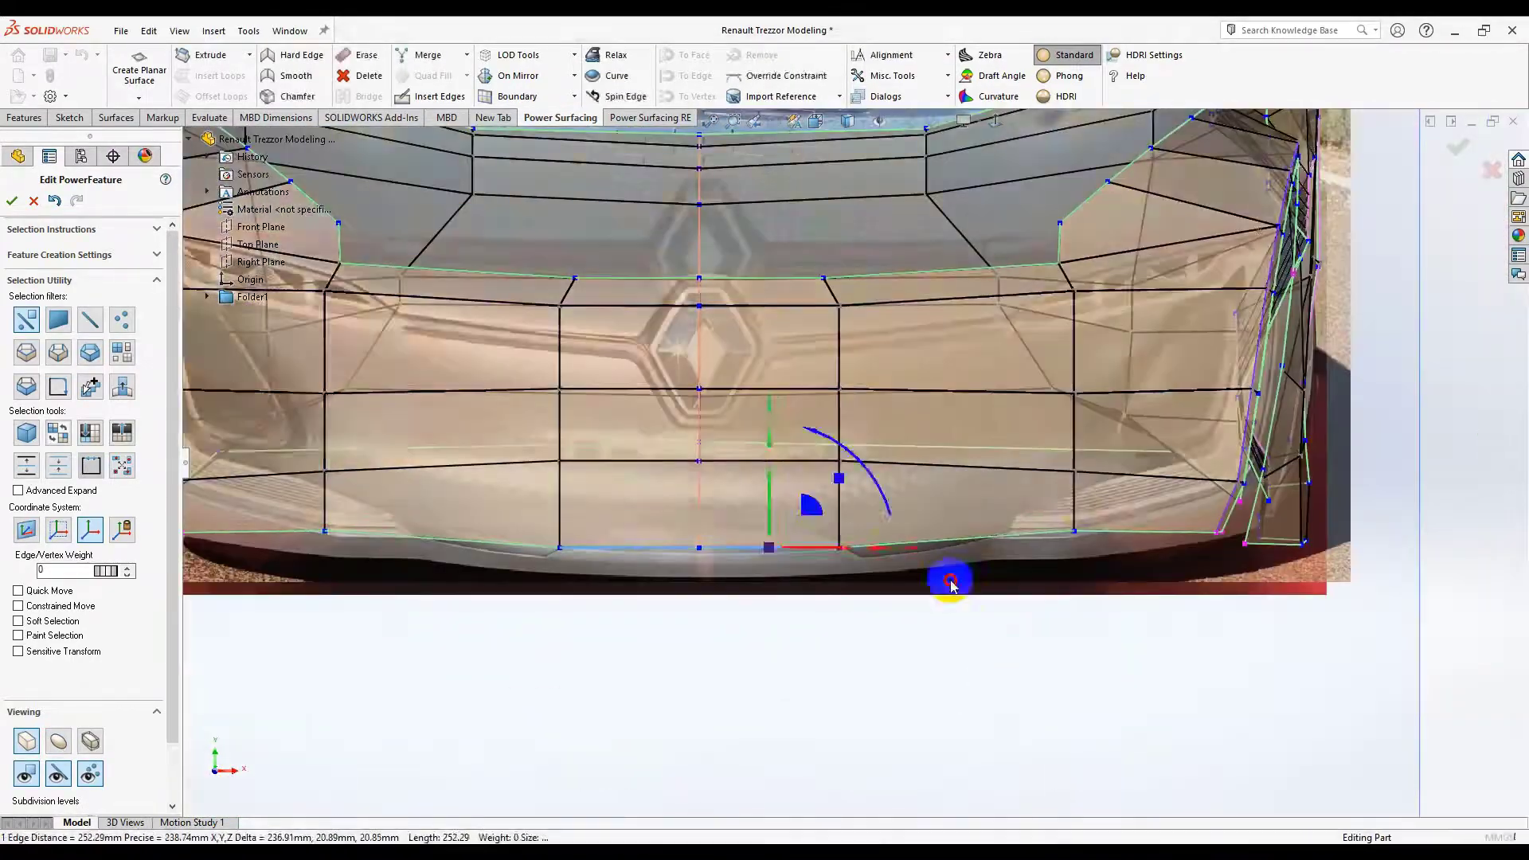
left_click(952, 586)
scroll(860, 518, "up", 2)
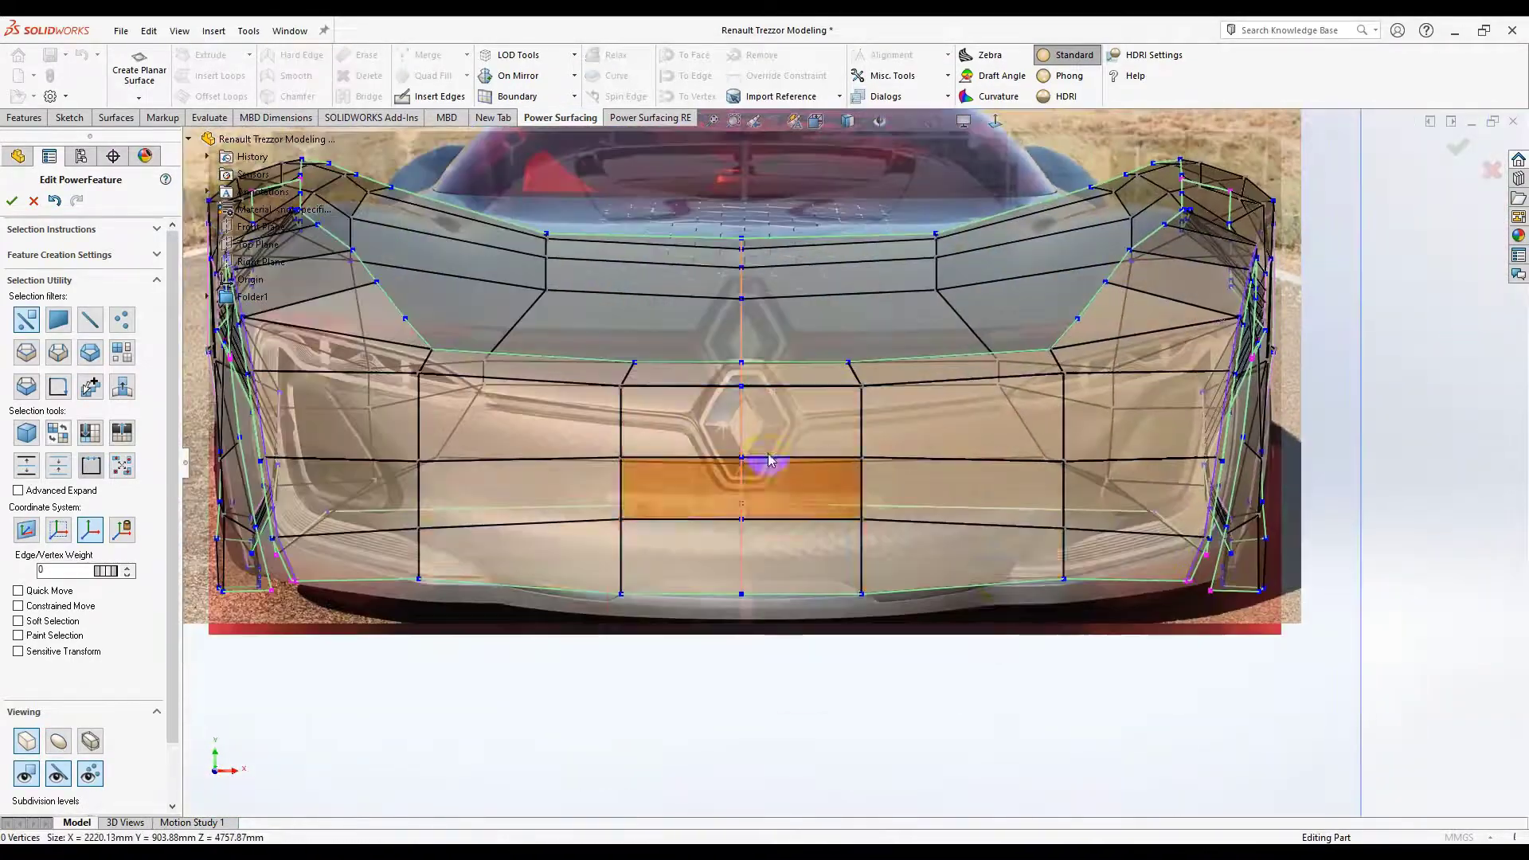
Step: End edge insertion via the mesh shortcut menu and orbit around the wheel arch
right_click(1044, 537)
scroll(962, 490, "up", 2)
right_click(962, 489)
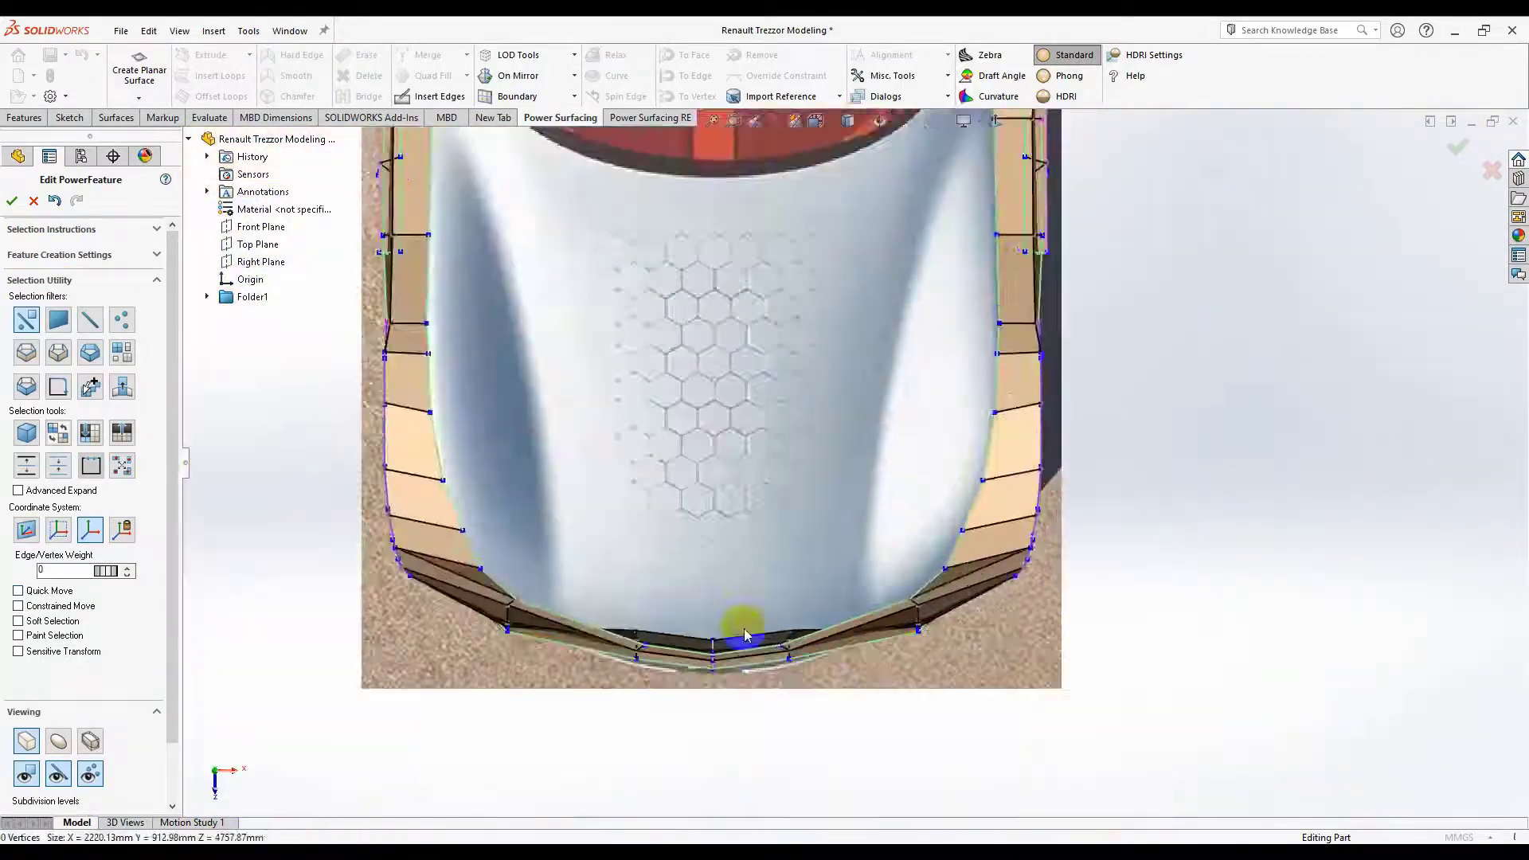
scroll(747, 635, "down", 3)
scroll(942, 427, "up", 5)
mouse_move(941, 427)
middle_mouse_down()
mouse_move(746, 623)
mouse_move(808, 478)
mouse_move(911, 579)
mouse_move(1108, 489)
middle_mouse_up()
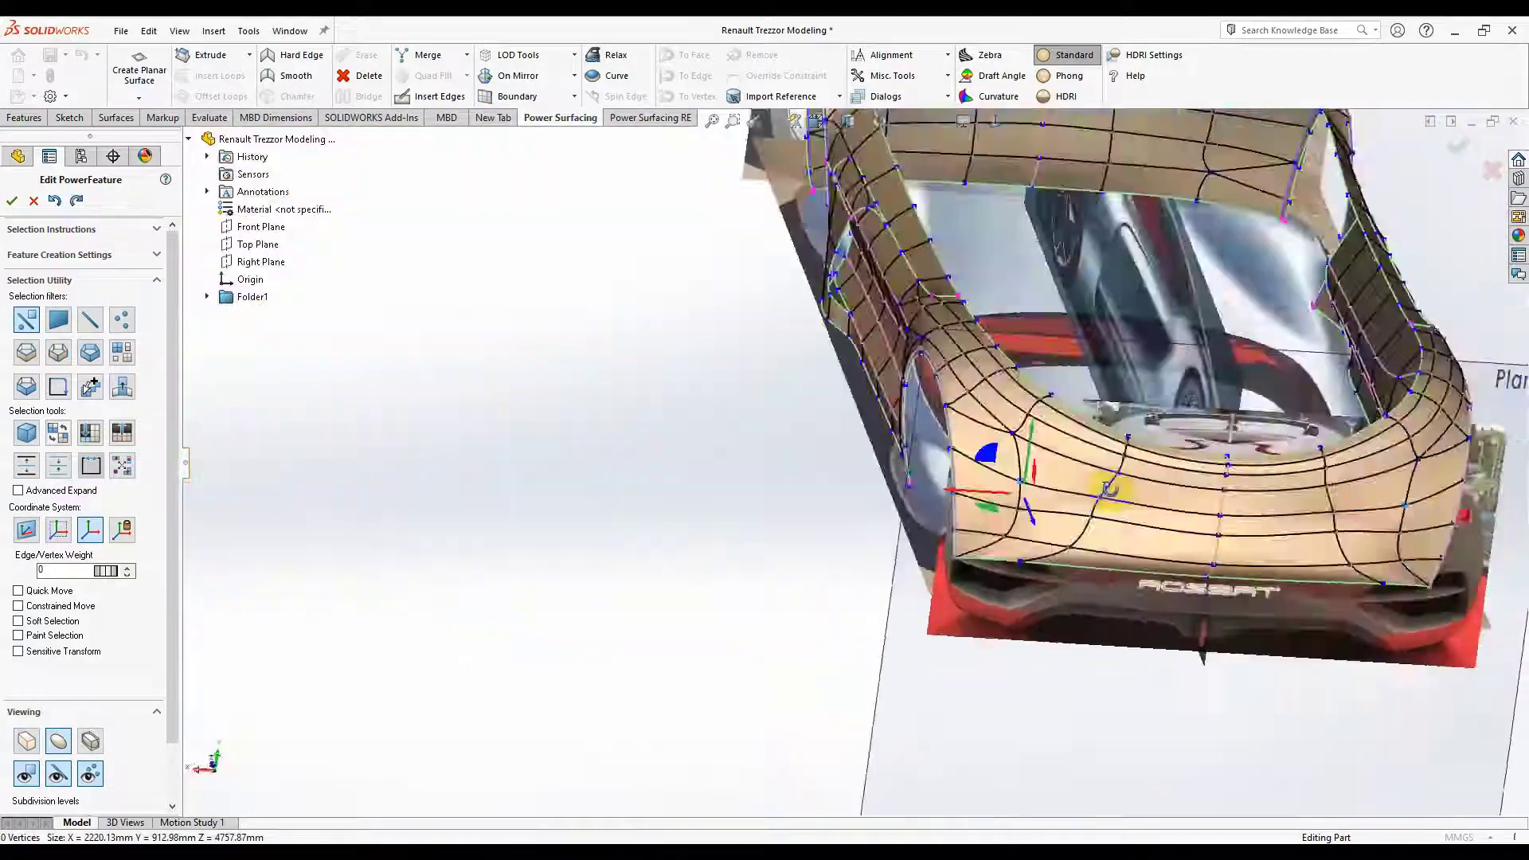
Step: Check the rear view and undo the last mesh change
key("ctrl+2")
scroll(766, 565, "down", 3)
scroll(766, 566, "up", 2)
scroll(683, 550, "down", 2)
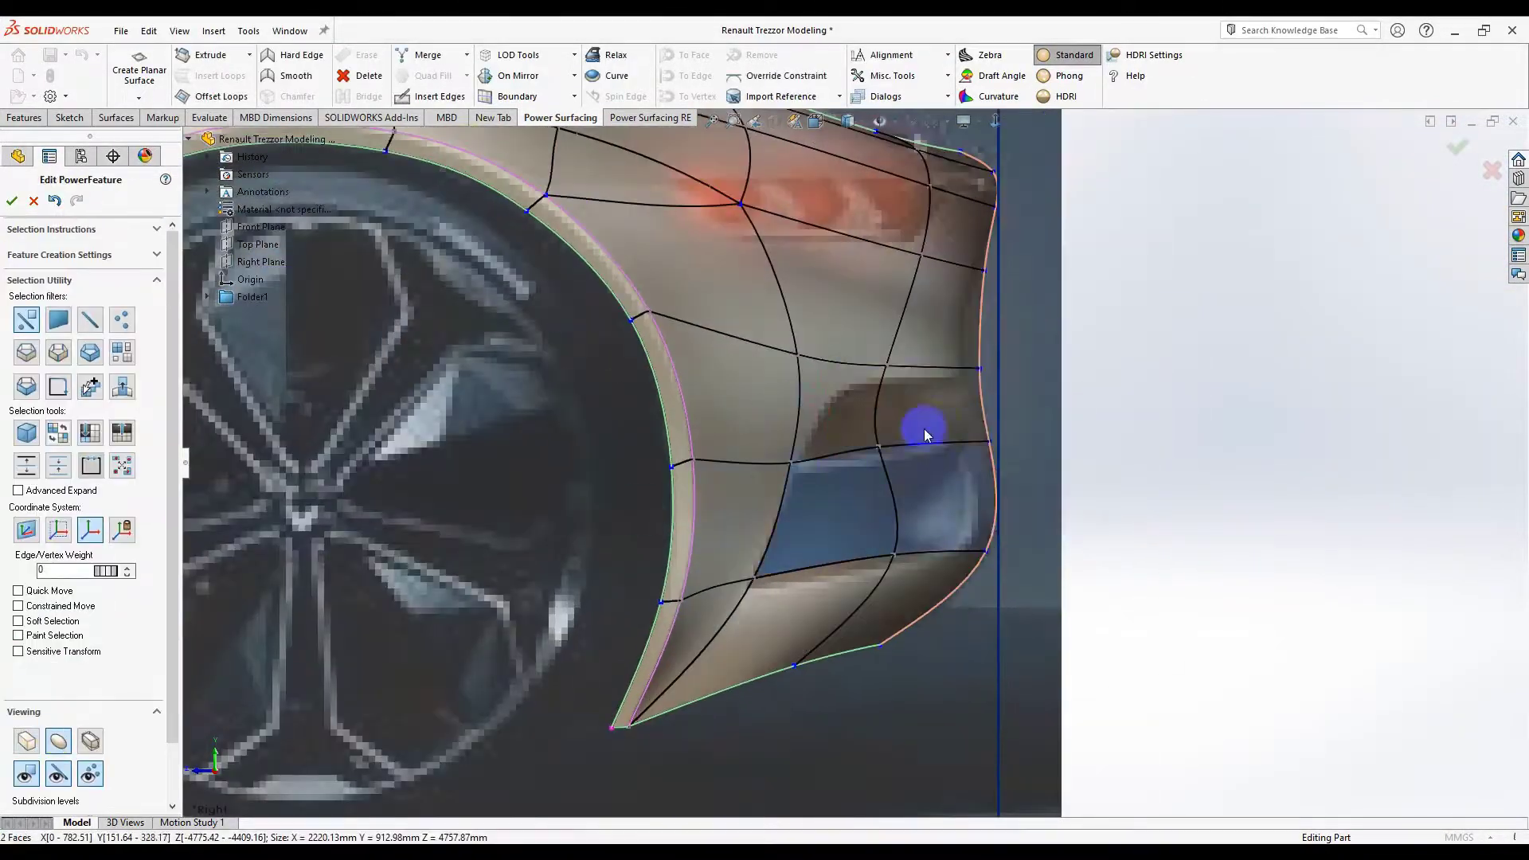
key("ctrl+z")
middle_click_drag(924, 435, 928, 327)
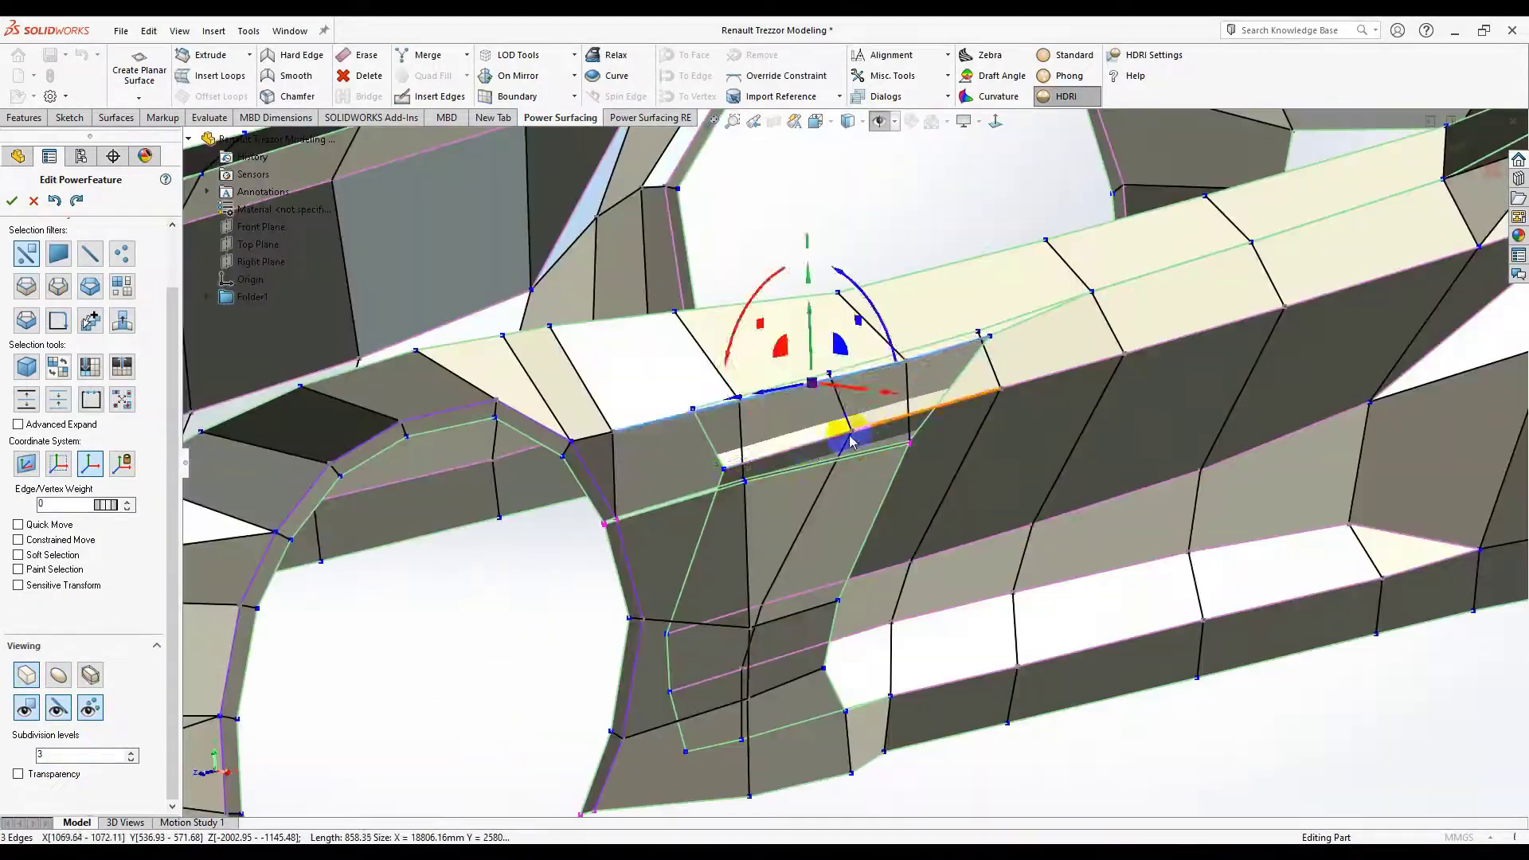
Step: Open the extra mesh tools list to set mesh transparency to 50%
left_click(893, 78)
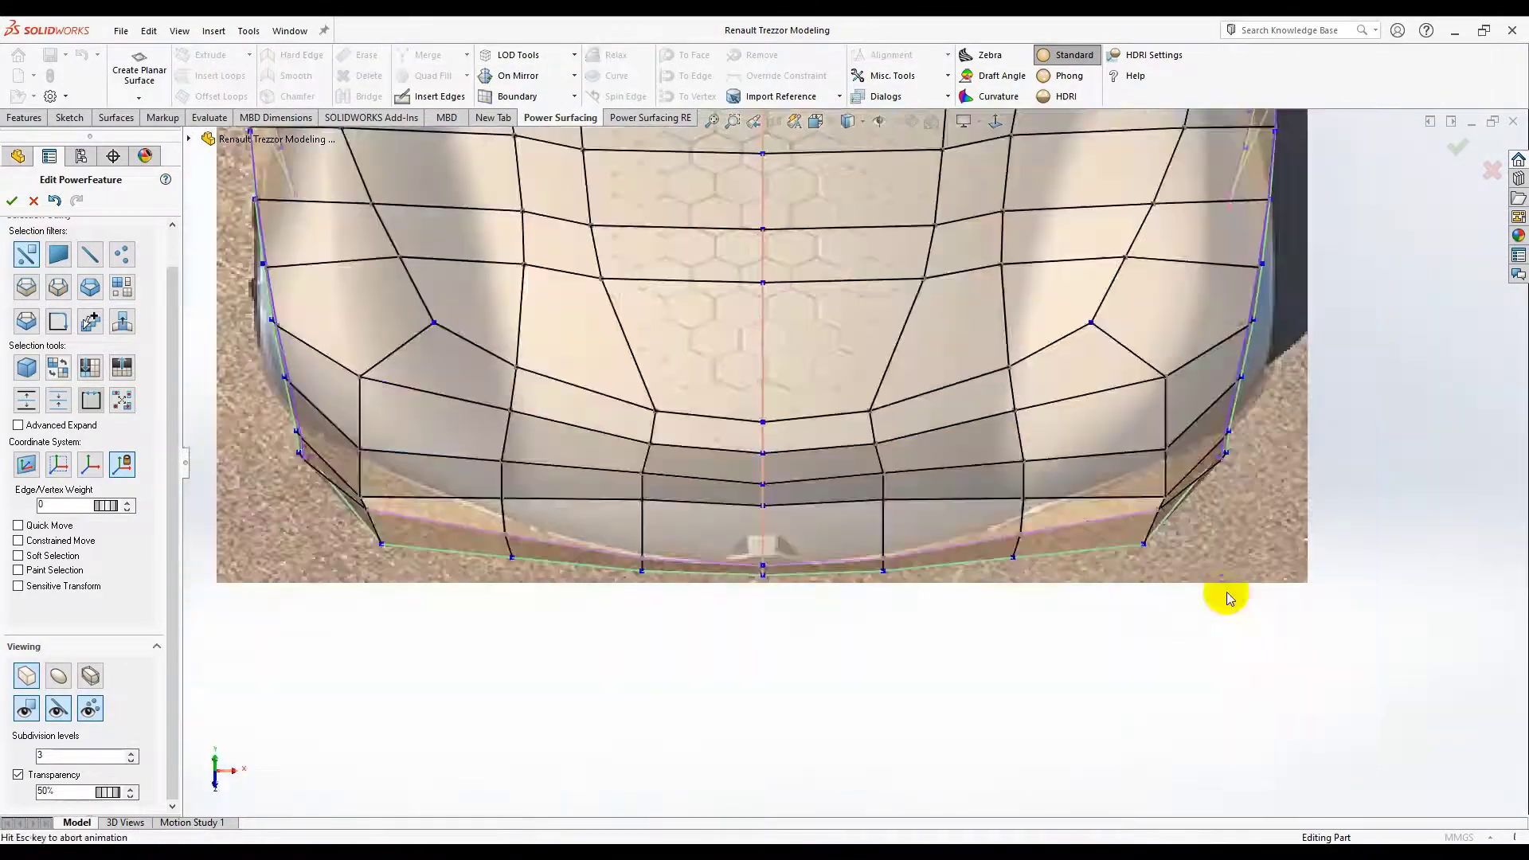
Step: Adjust the nose edge loop and its centre vertex from the front view
double_click(892, 586)
left_click(982, 411)
left_click(799, 435)
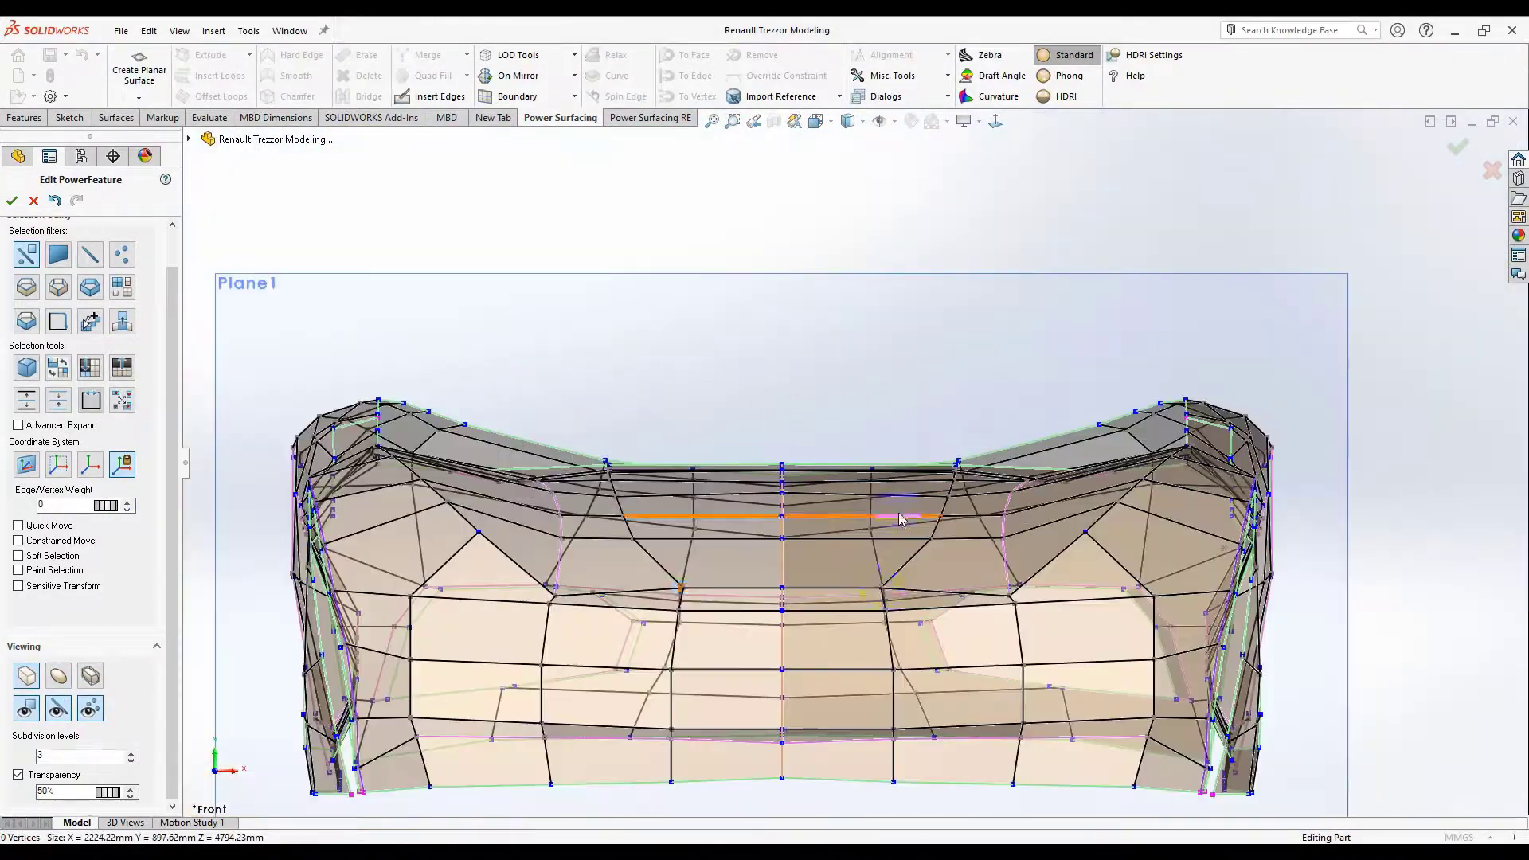
left_click(791, 444)
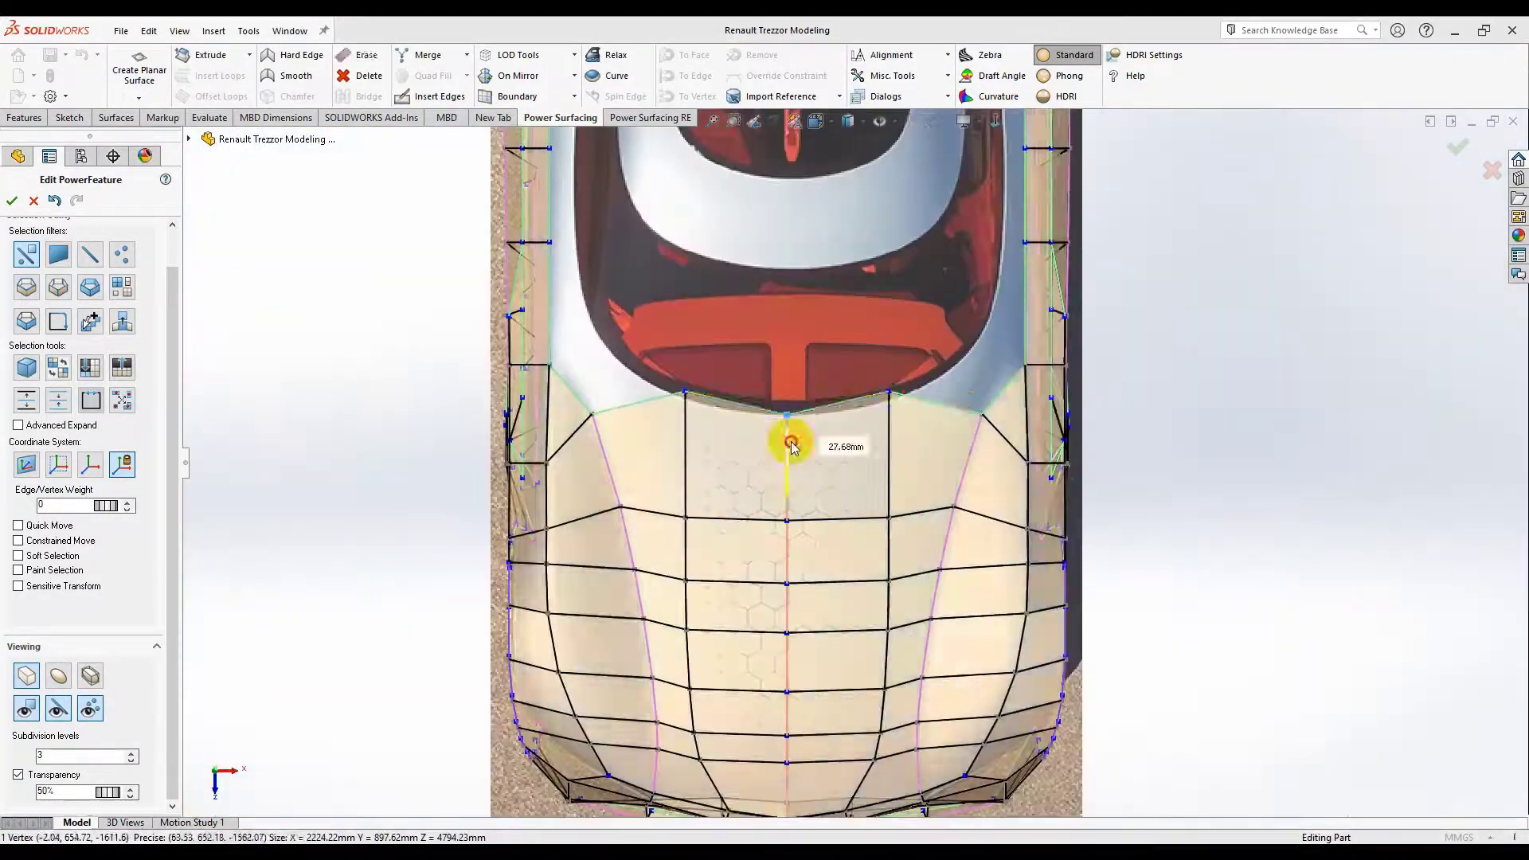
key("ctrl+1")
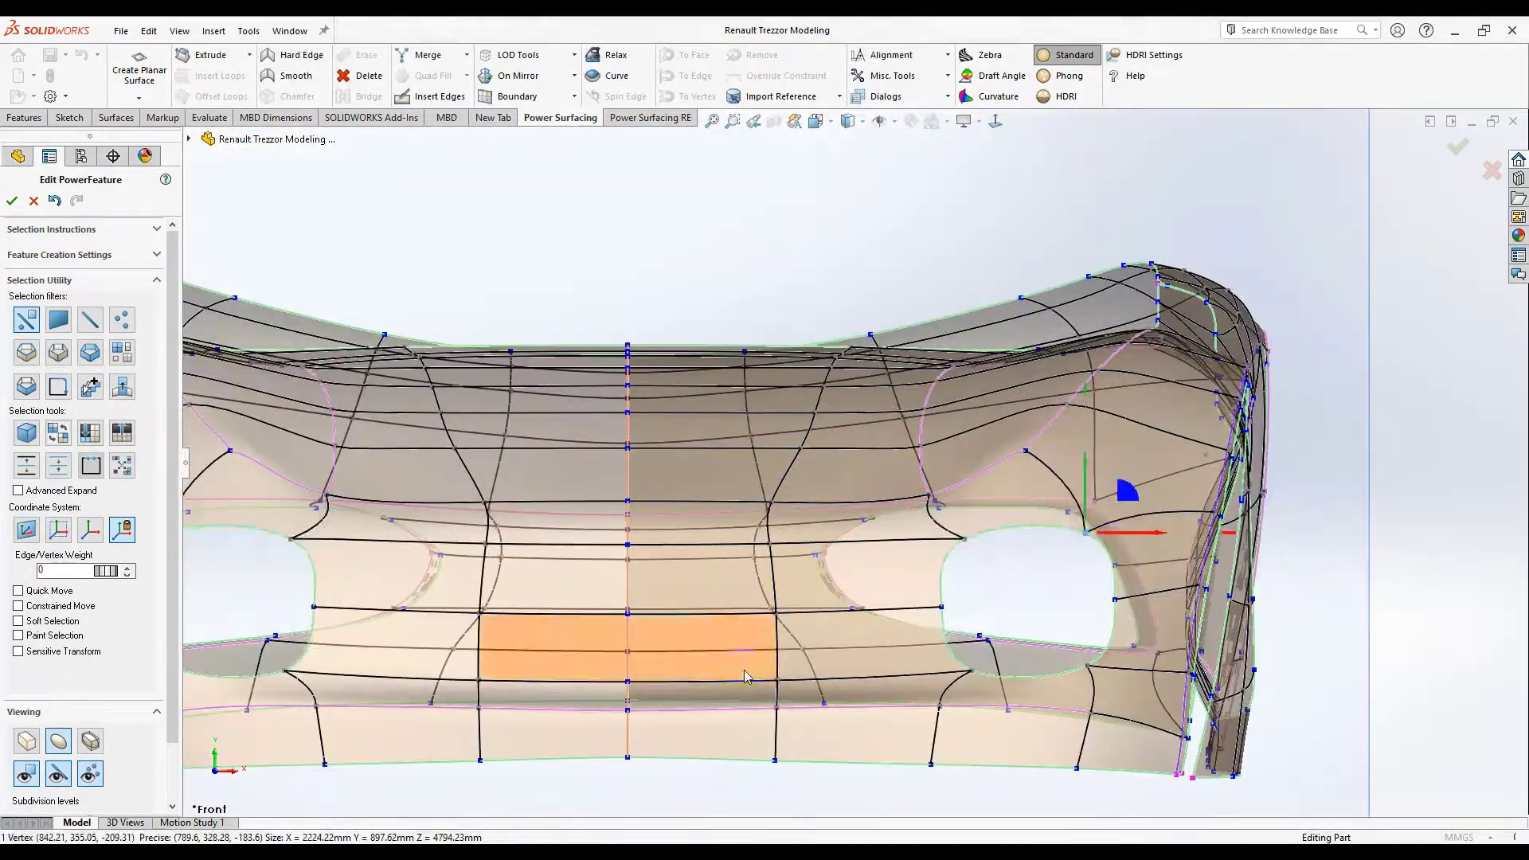
Step: Select the intake rim edges to give them an edge weight of 14
left_click(940, 564)
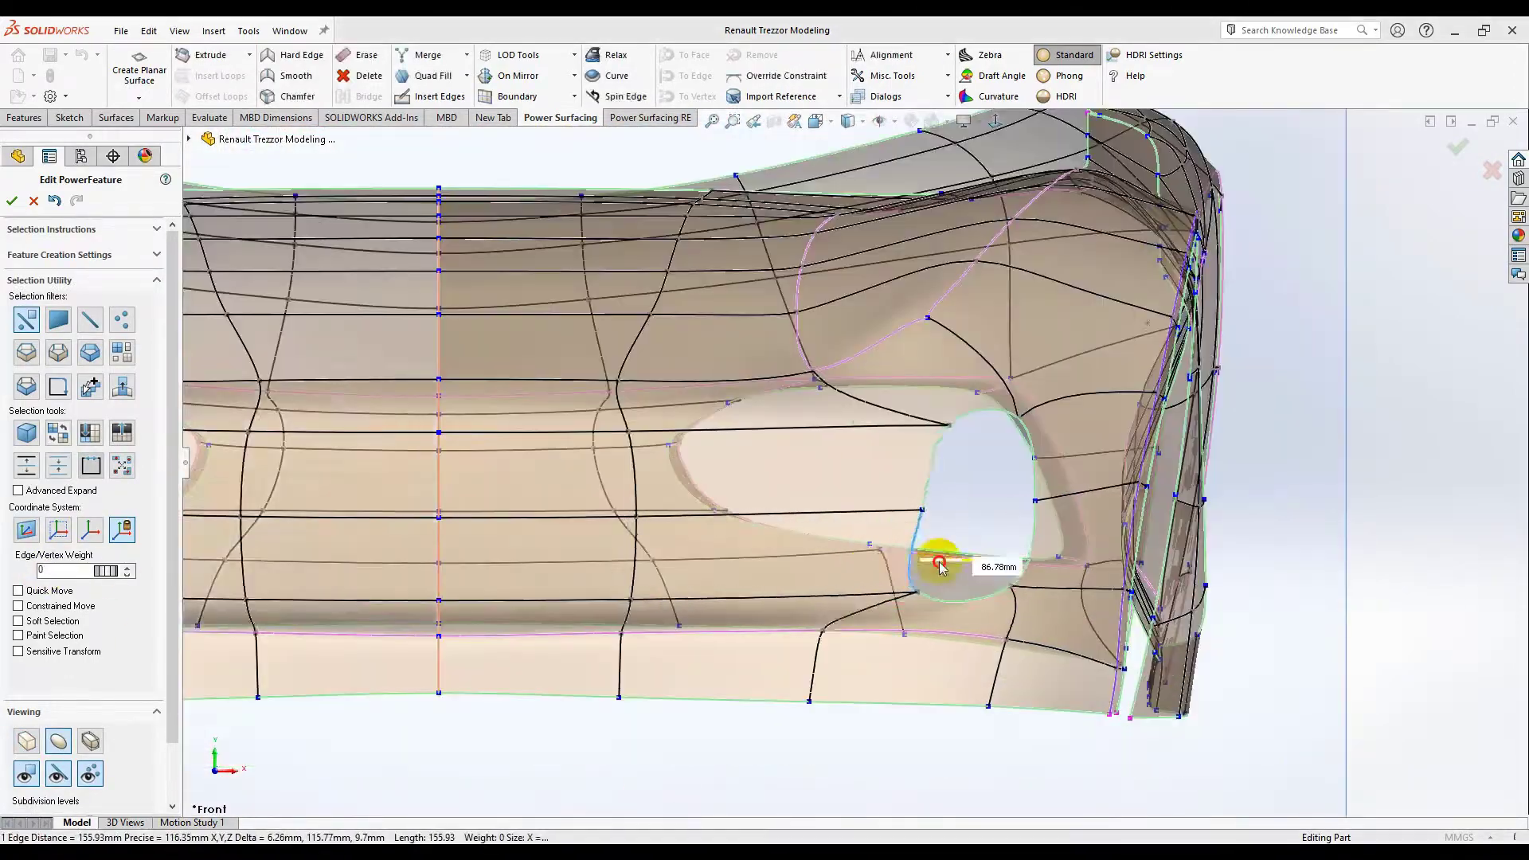
key("ctrl+1")
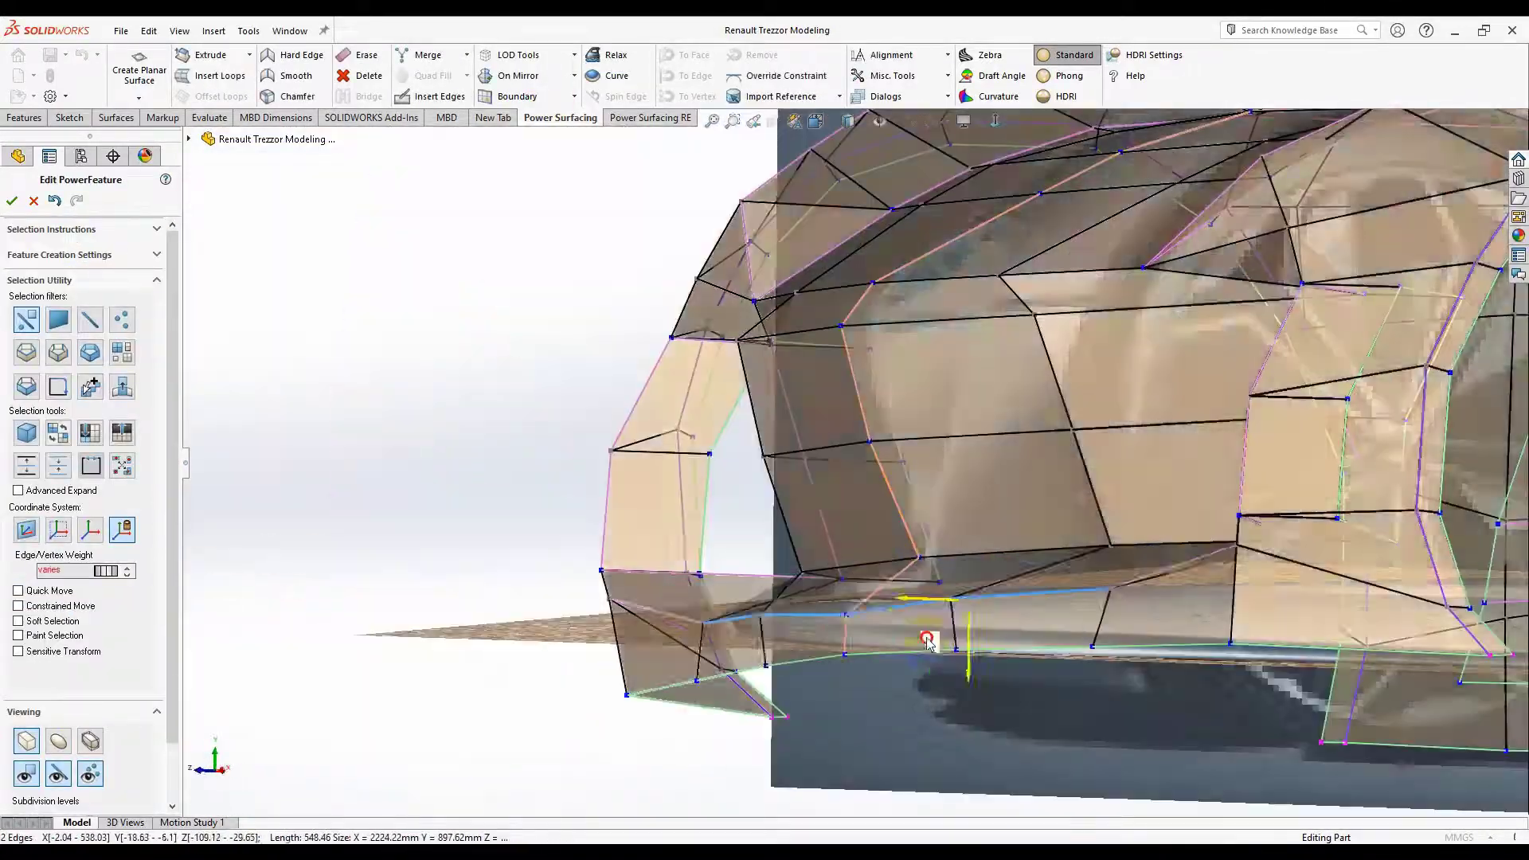
left_click(671, 734)
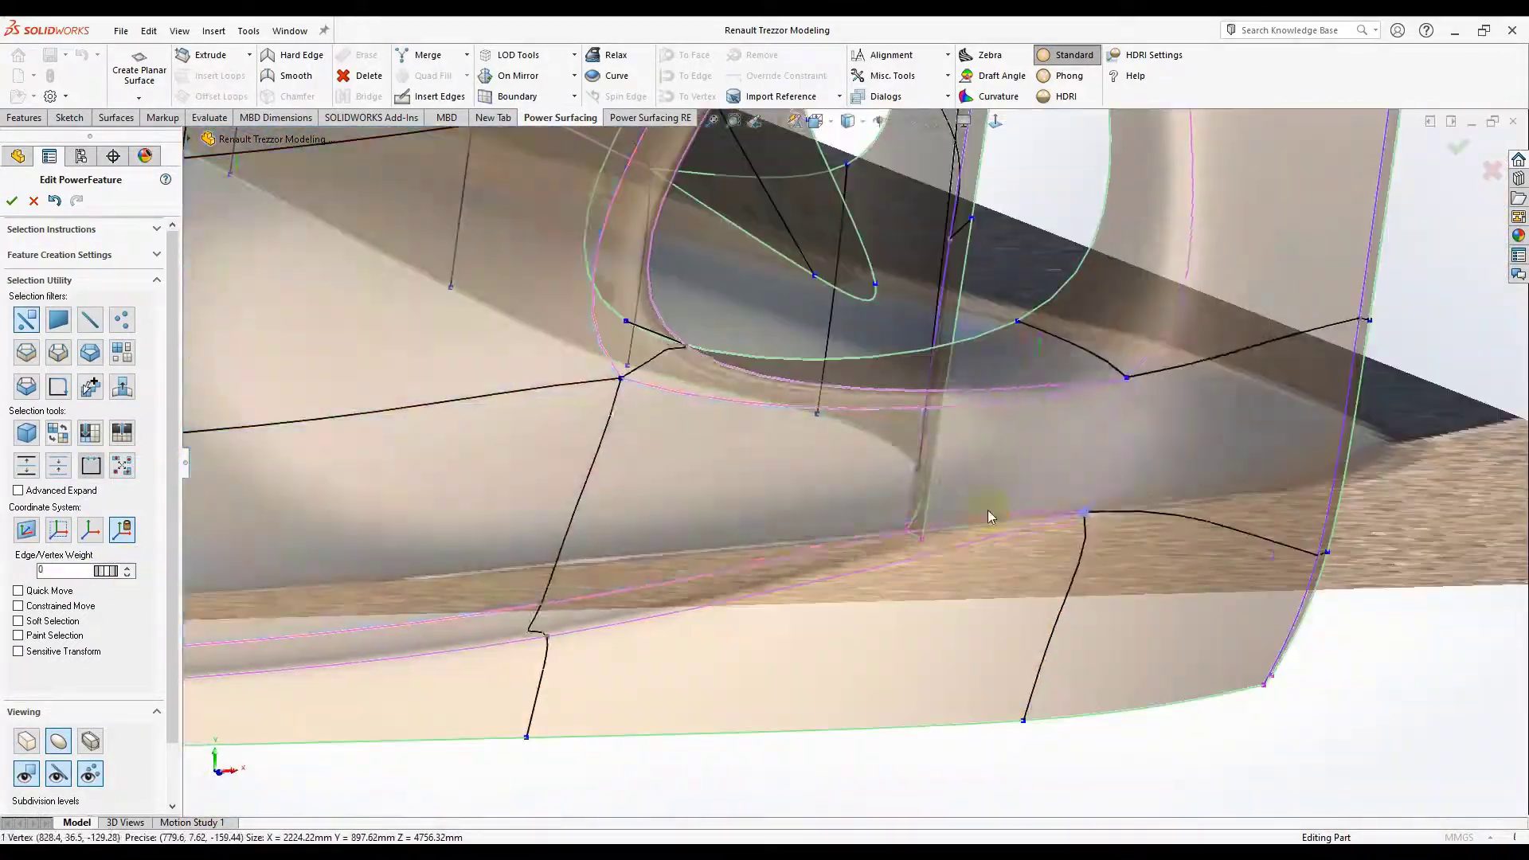
left_click(1124, 523)
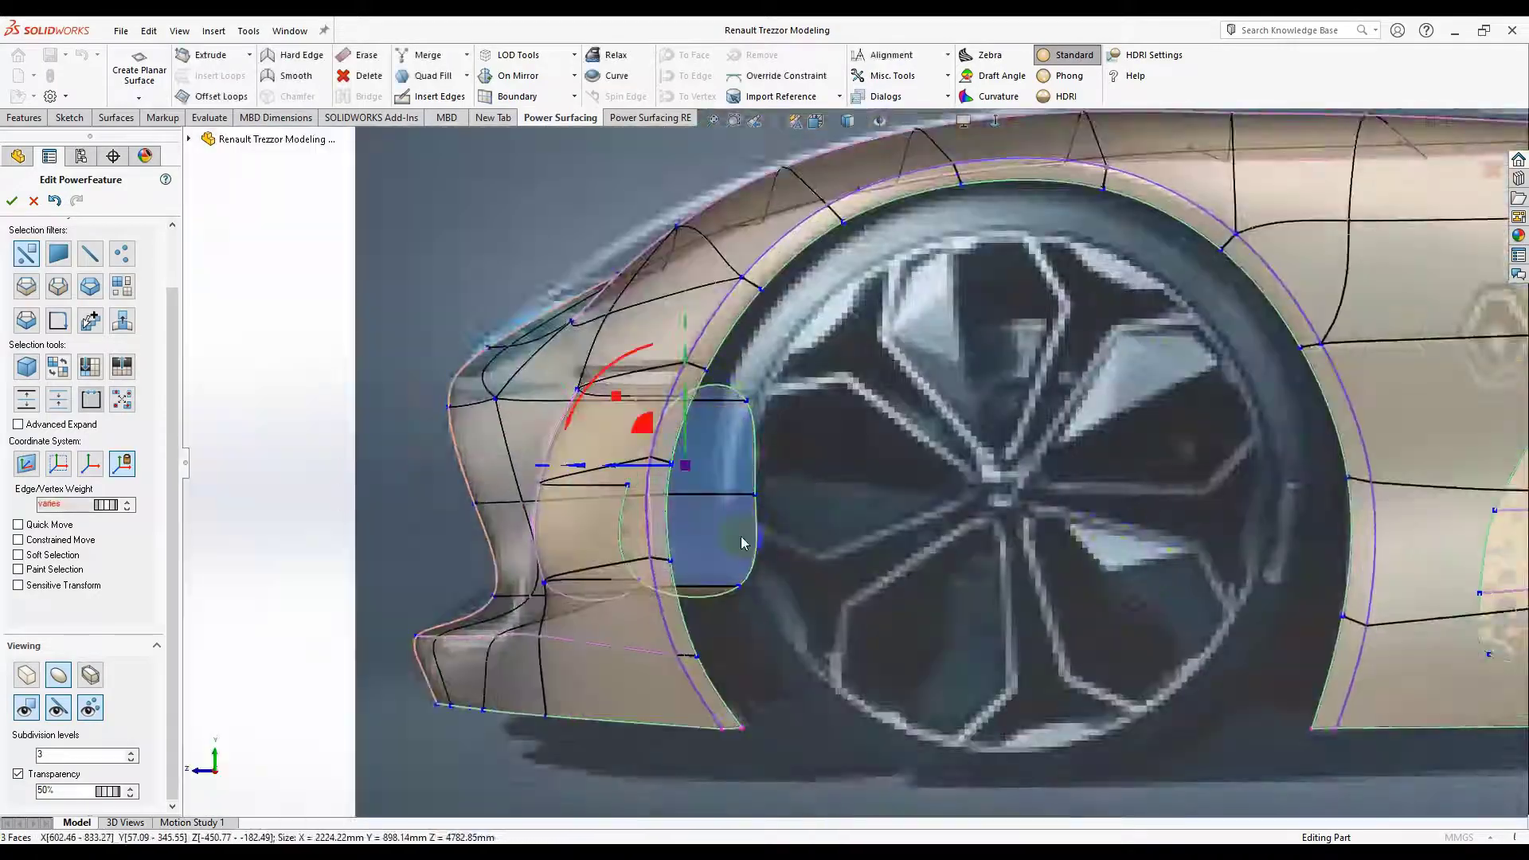
Step: Select and reposition a vertex on the side panel
mouse_move(741, 537)
middle_mouse_down()
mouse_move(544, 681)
mouse_move(717, 477)
middle_mouse_up()
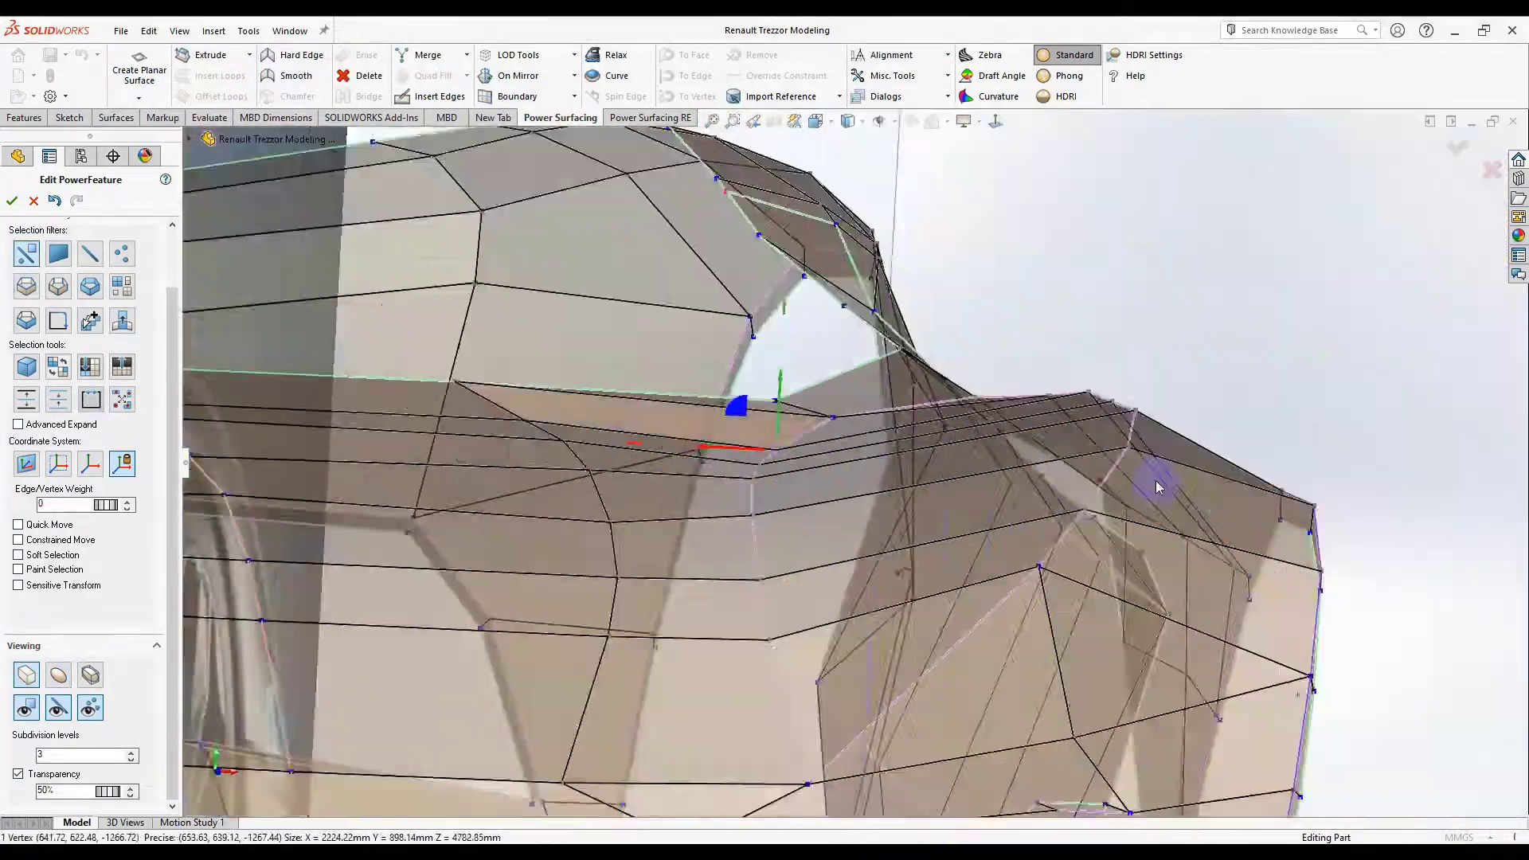
left_click(994, 123)
scroll(818, 470, "down", 5)
scroll(813, 458, "down", 4)
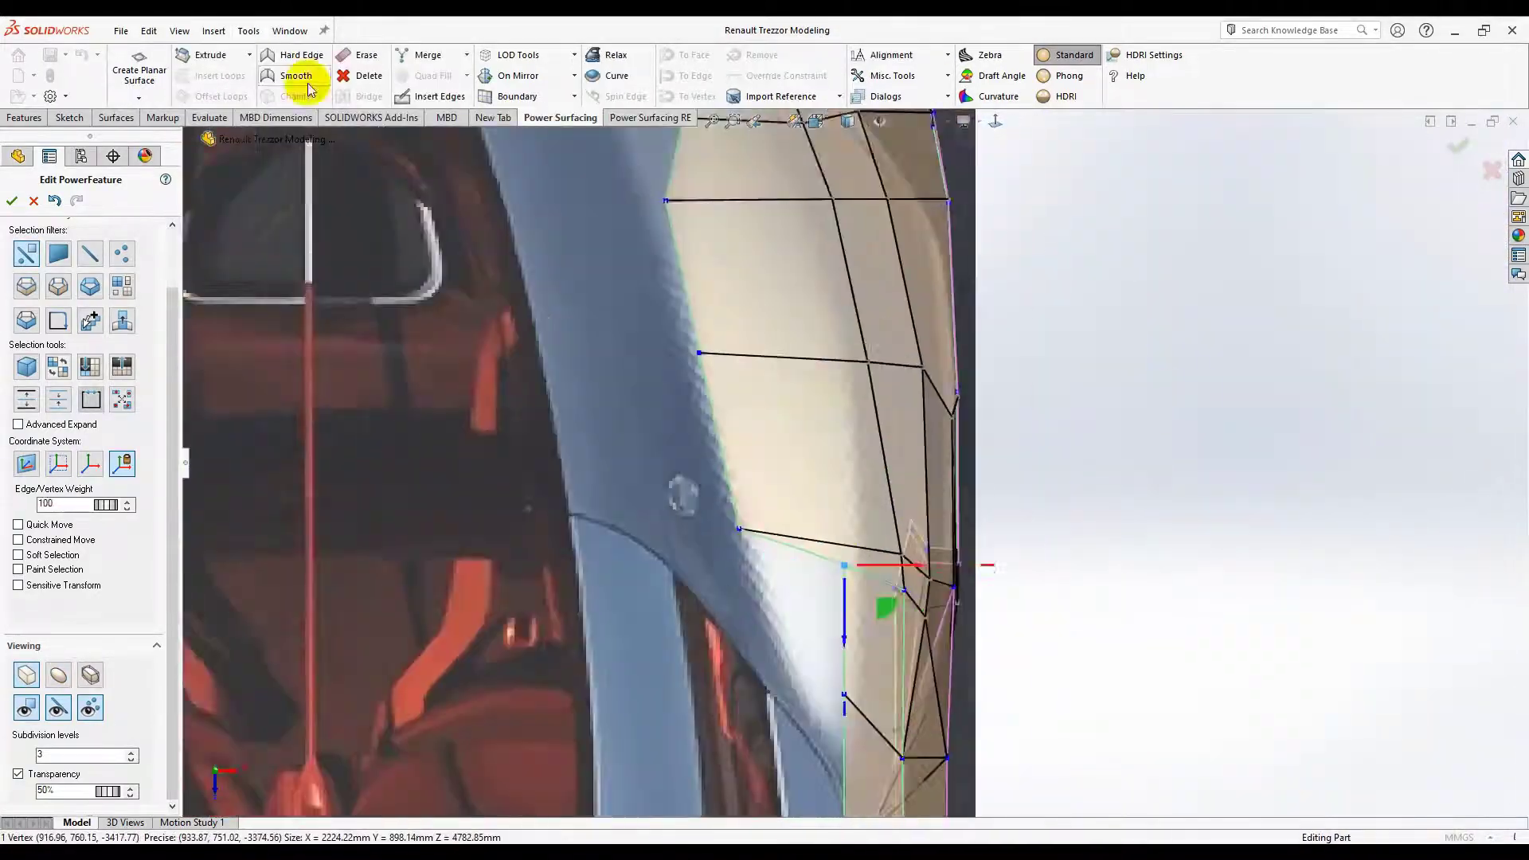
scroll(806, 448, "down", 4)
left_click(806, 448)
scroll(809, 494, "up", 10)
scroll(931, 550, "down", 10)
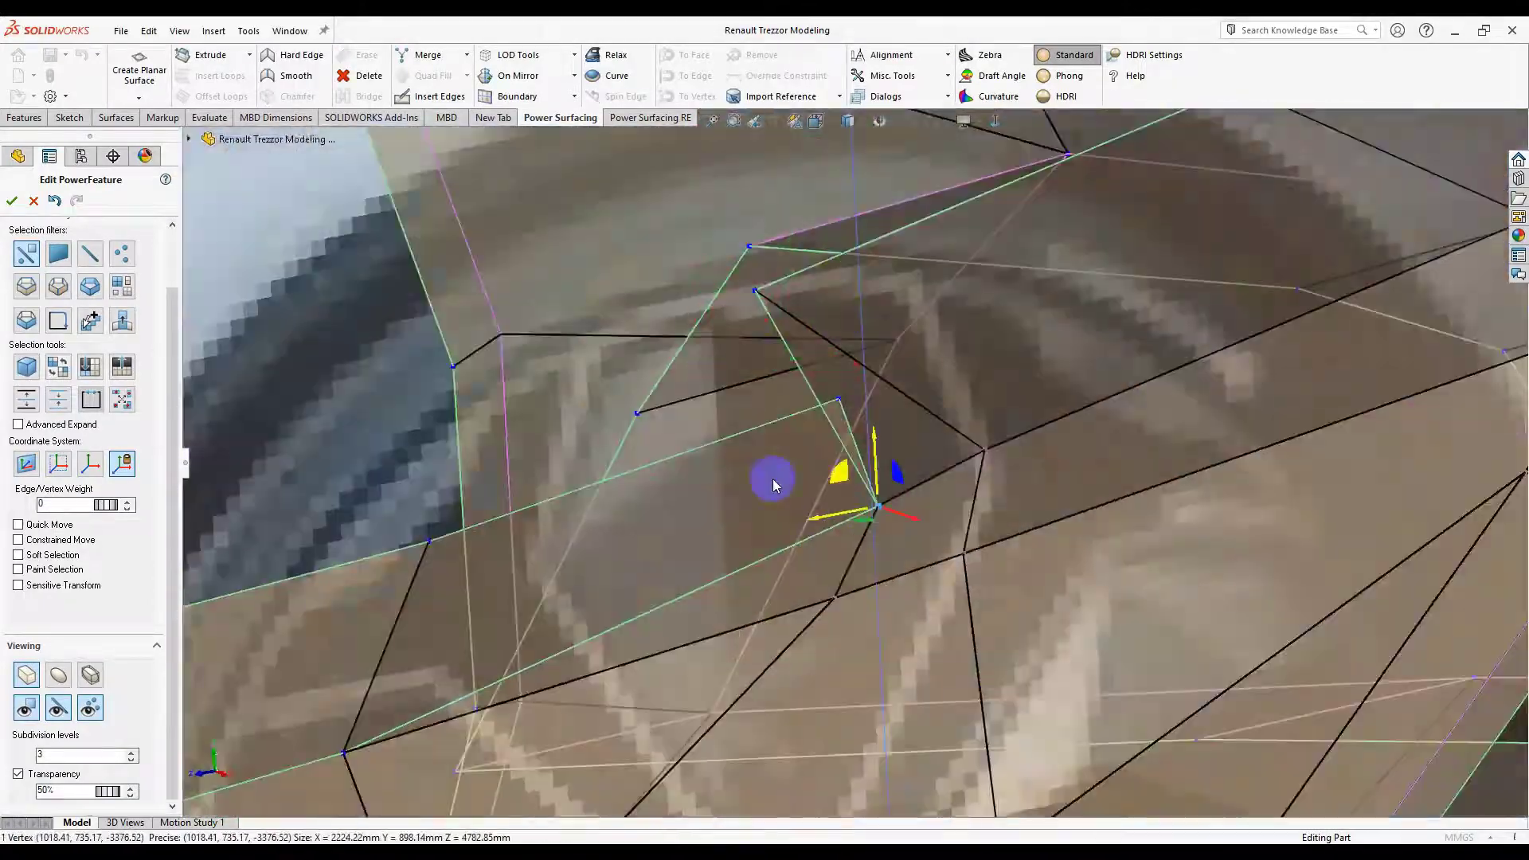
Step: Reposition another side vertex, orbiting around it to check
scroll(985, 353, "up", 10)
scroll(922, 427, "down", 10)
scroll(823, 480, "up", 5)
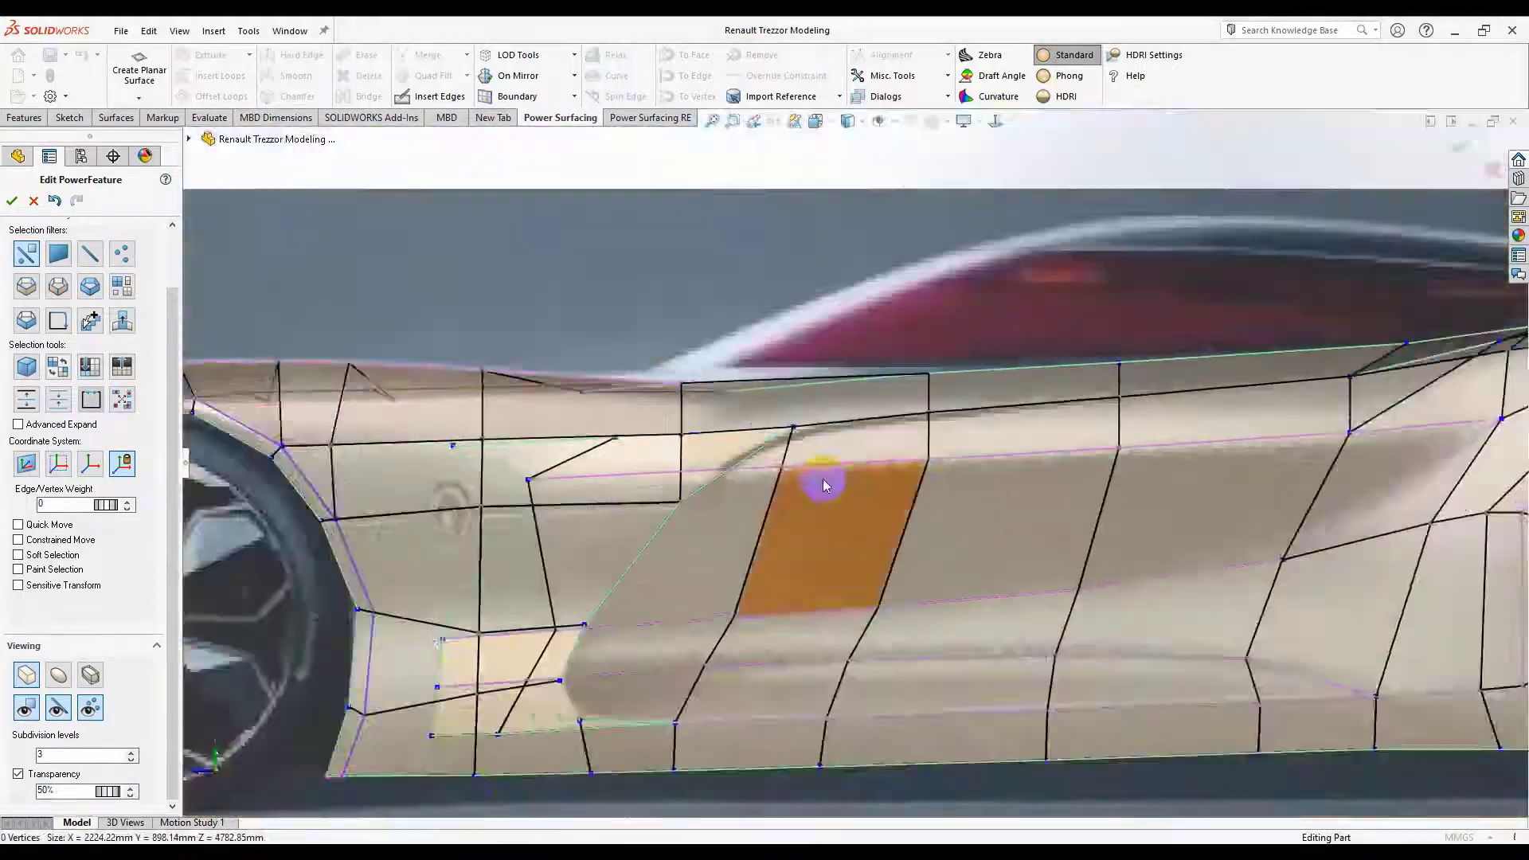
scroll(876, 430, "down", 5)
left_click(953, 372)
mouse_move(954, 374)
middle_mouse_down()
mouse_move(713, 529)
mouse_move(1155, 478)
mouse_move(834, 385)
middle_mouse_up()
scroll(886, 441, "up", 10)
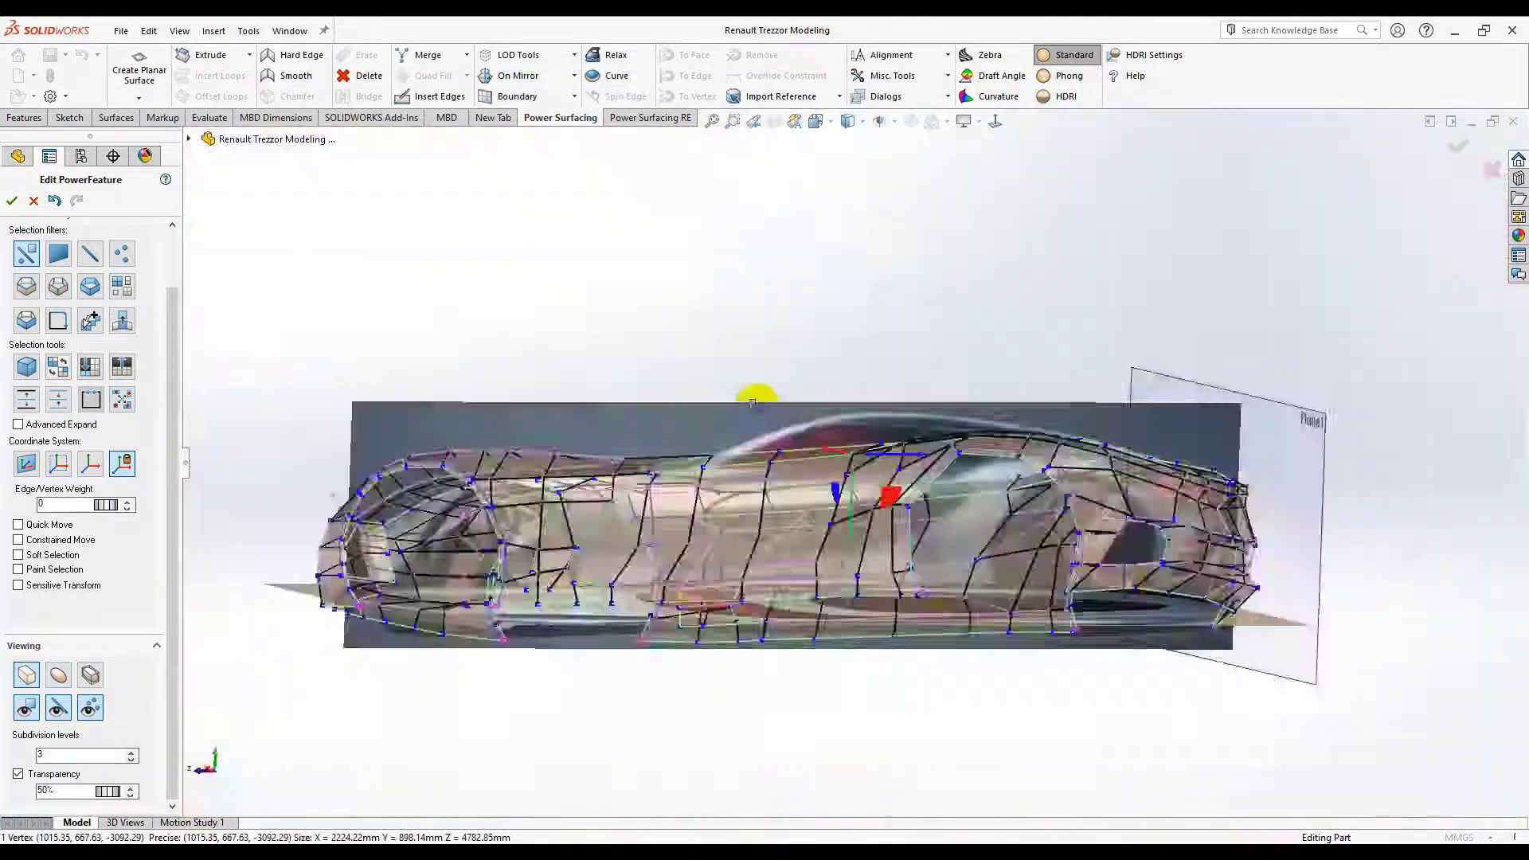
Step: In top view, adjust a front vertex and a front-panel face
key("ctrl+5")
scroll(753, 380, "down", 5)
scroll(778, 533, "down", 2)
left_click(613, 348)
middle_click_drag(614, 348, 741, 570)
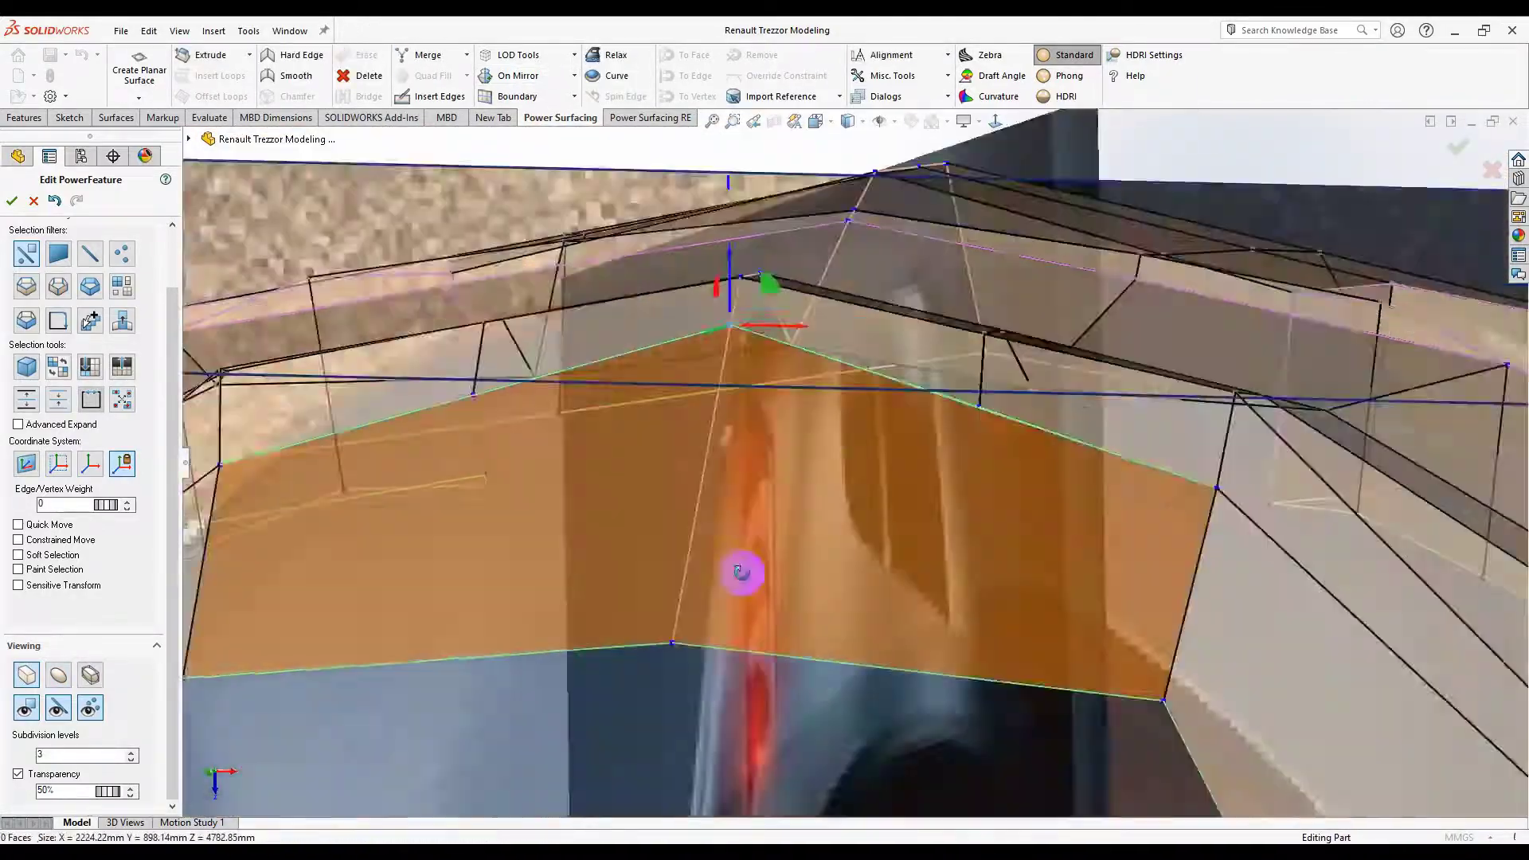
left_click(757, 563)
key("ctrl+5")
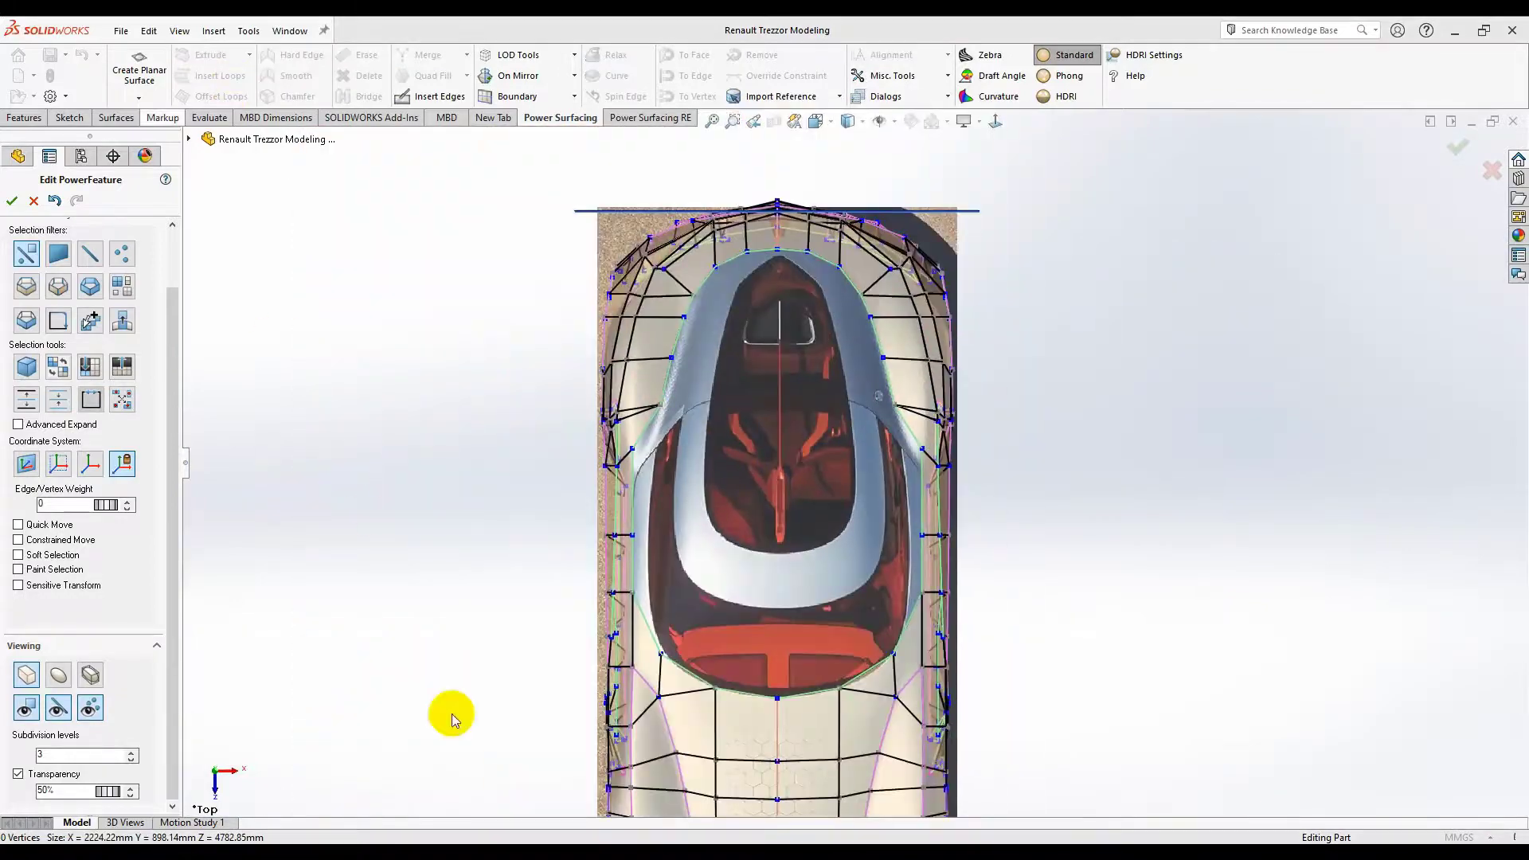
Step: Select the cockpit face and start Insert Edges with the S shortcut
scroll(756, 406, "down", 3)
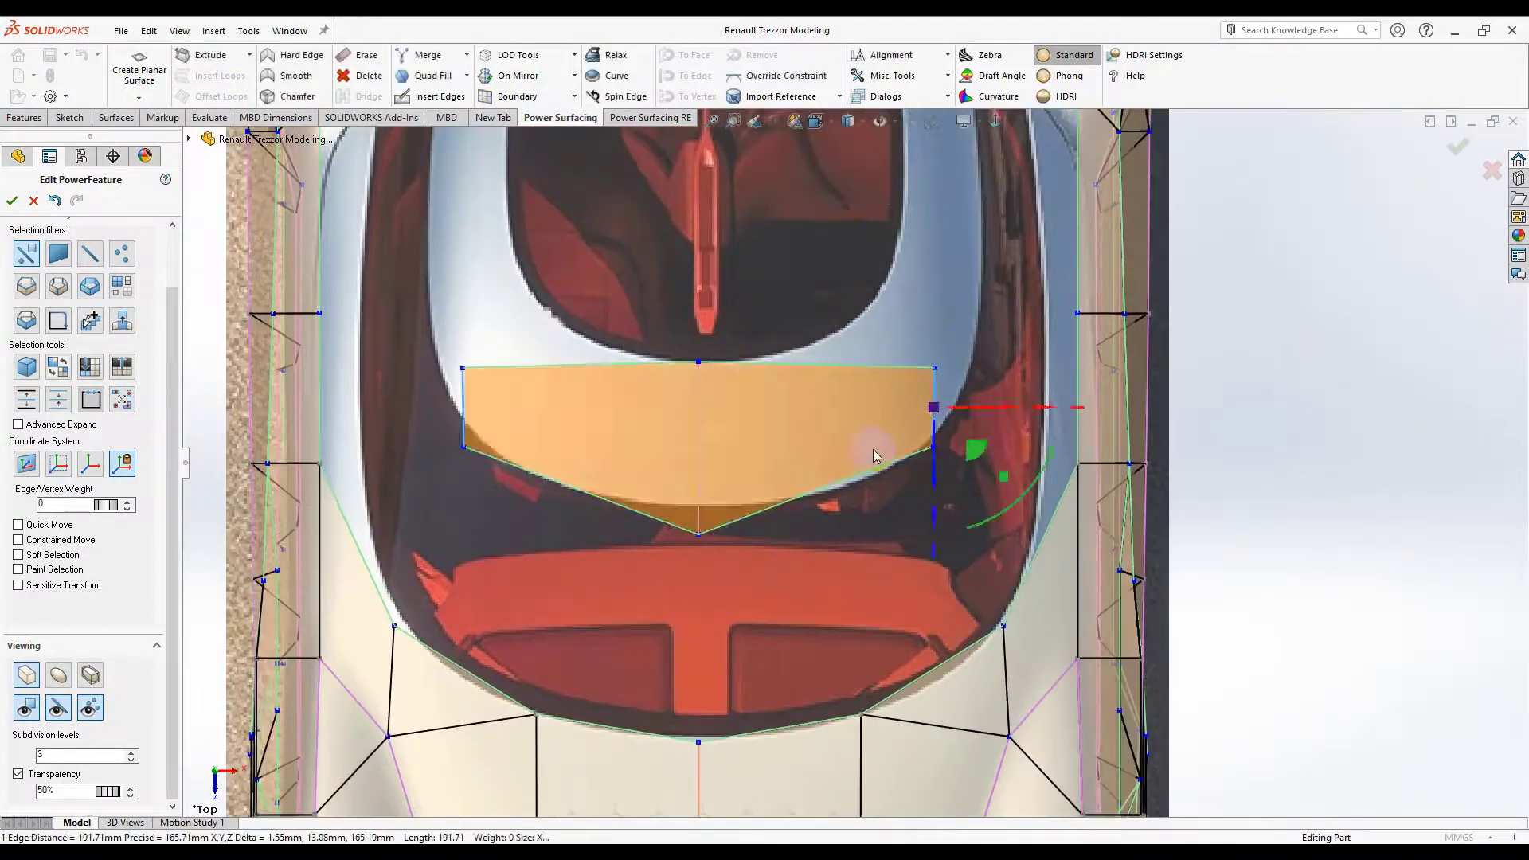
left_click(760, 372)
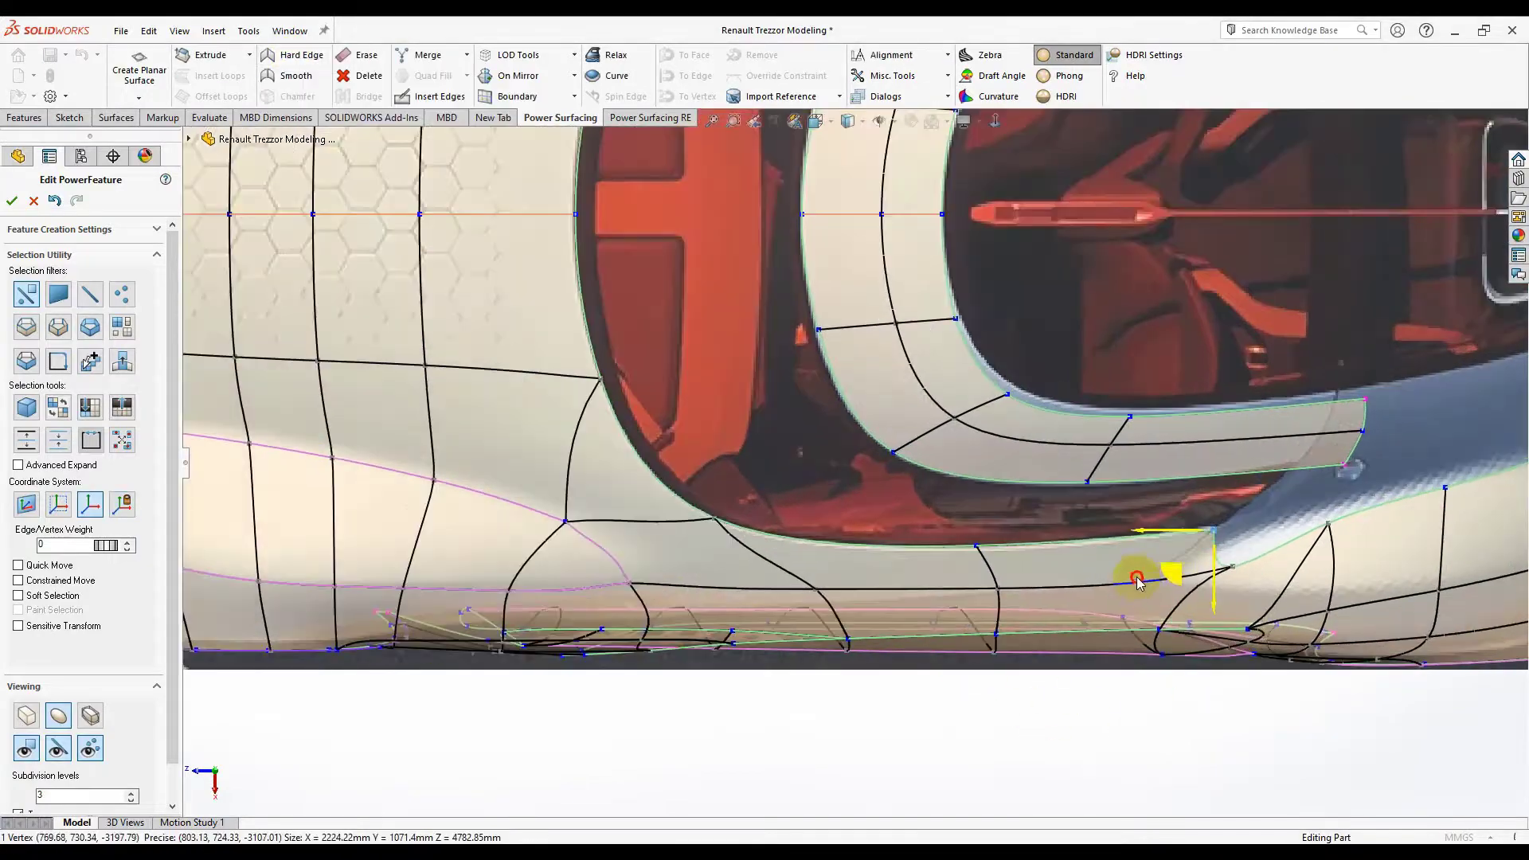
key("s")
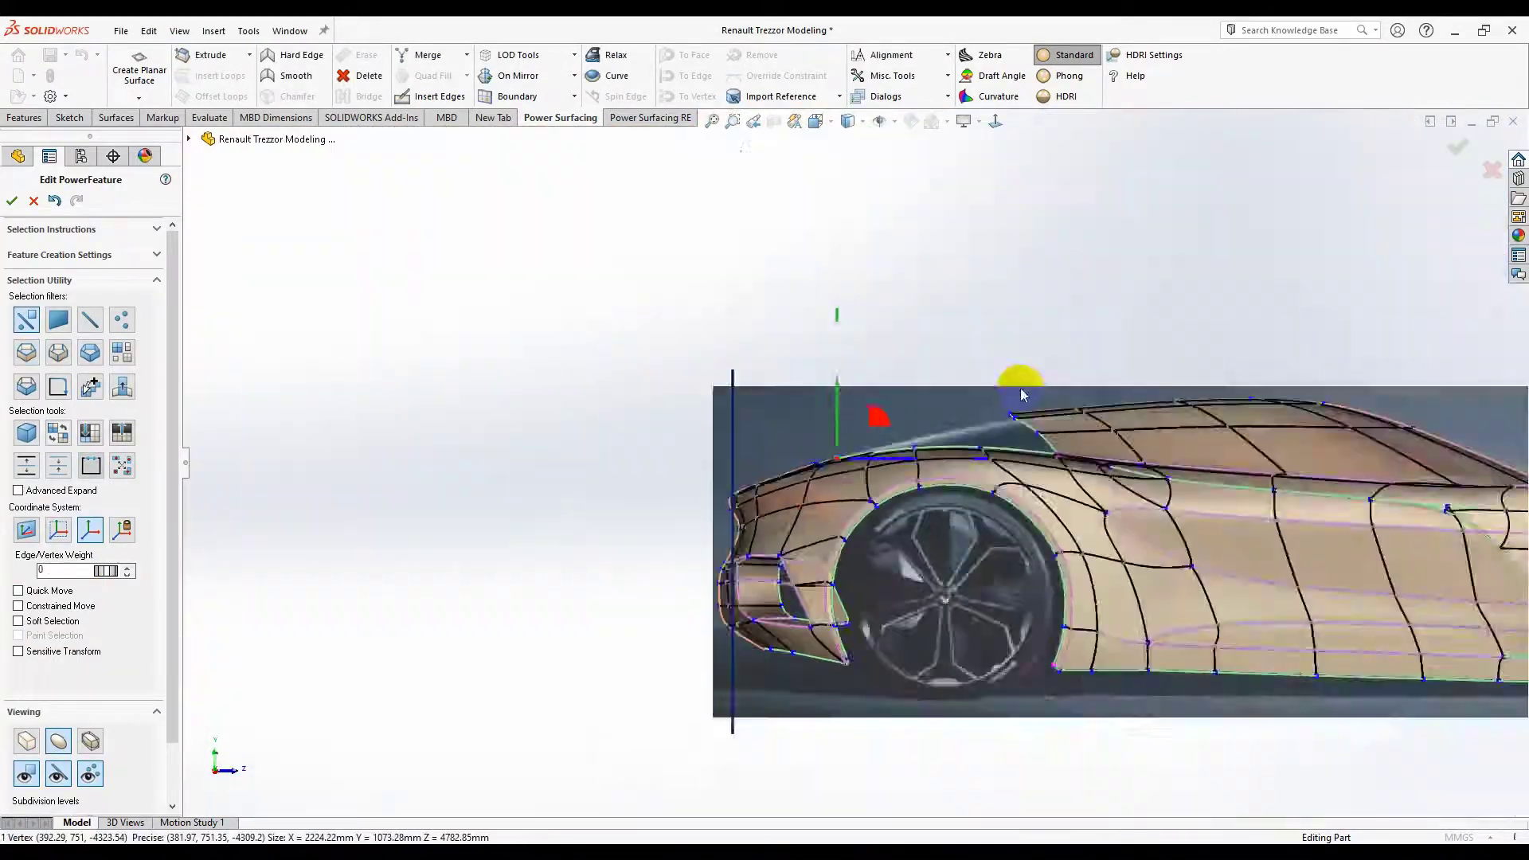
Step: Select a control vertex on the body to shape the oval opening
left_click(673, 450)
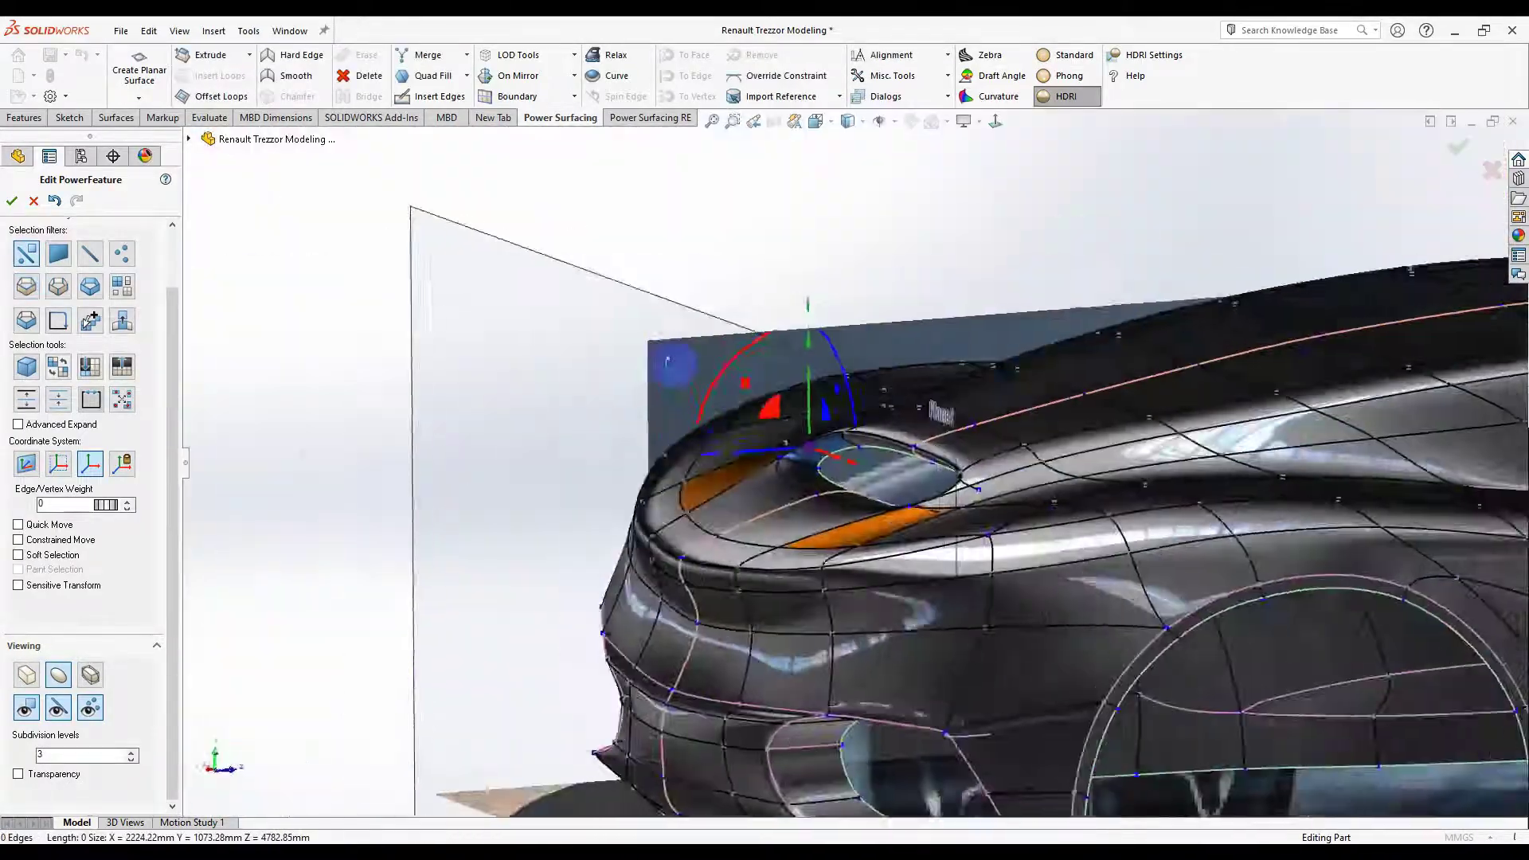
Step: Orbit to a side view and select the two faces below the opening
middle_click_drag(673, 364, 1119, 432)
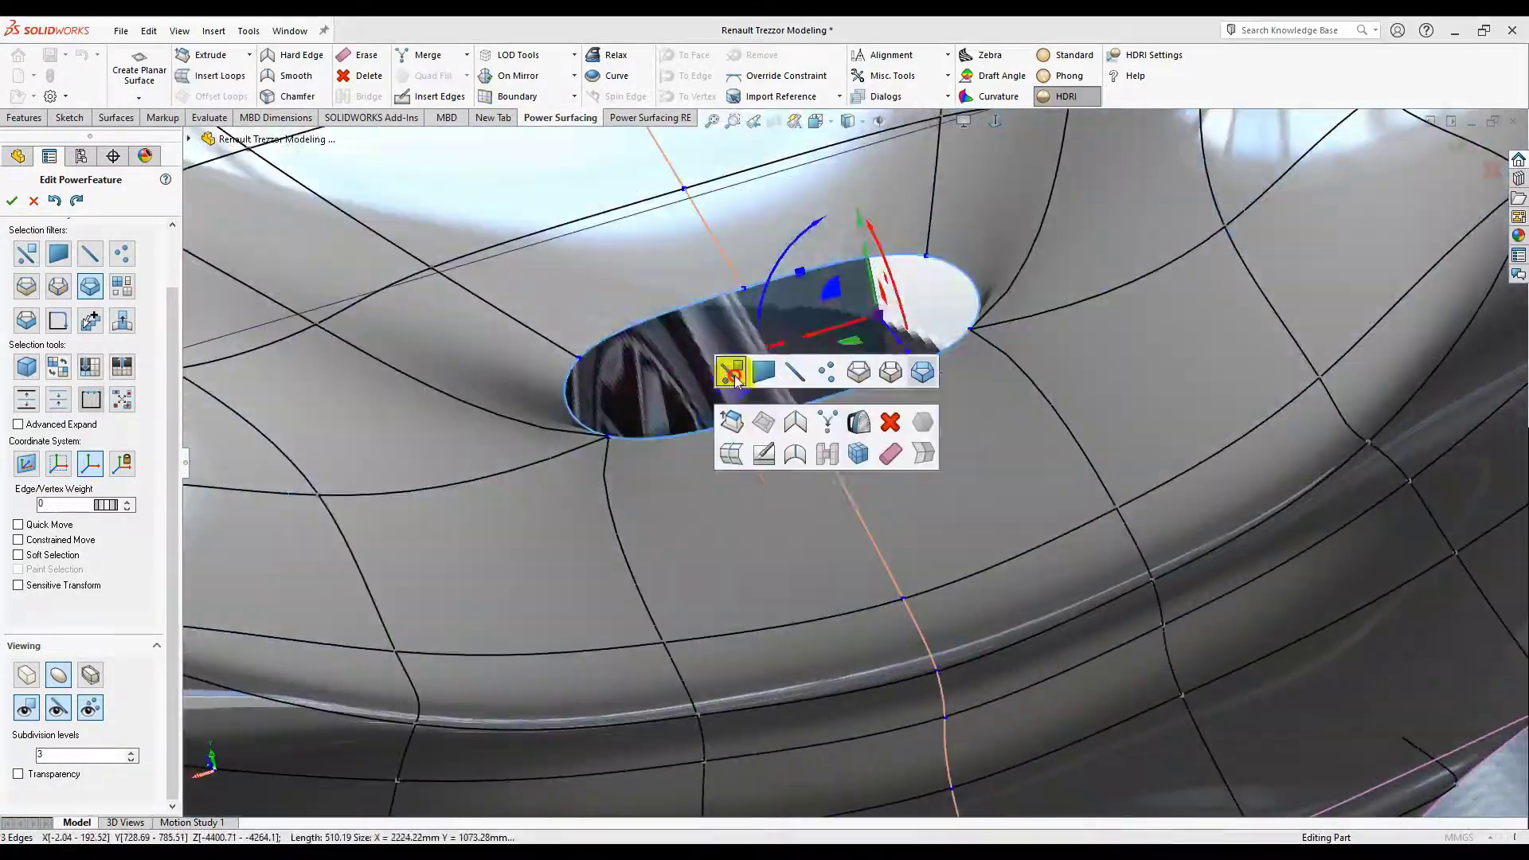
left_click(694, 499)
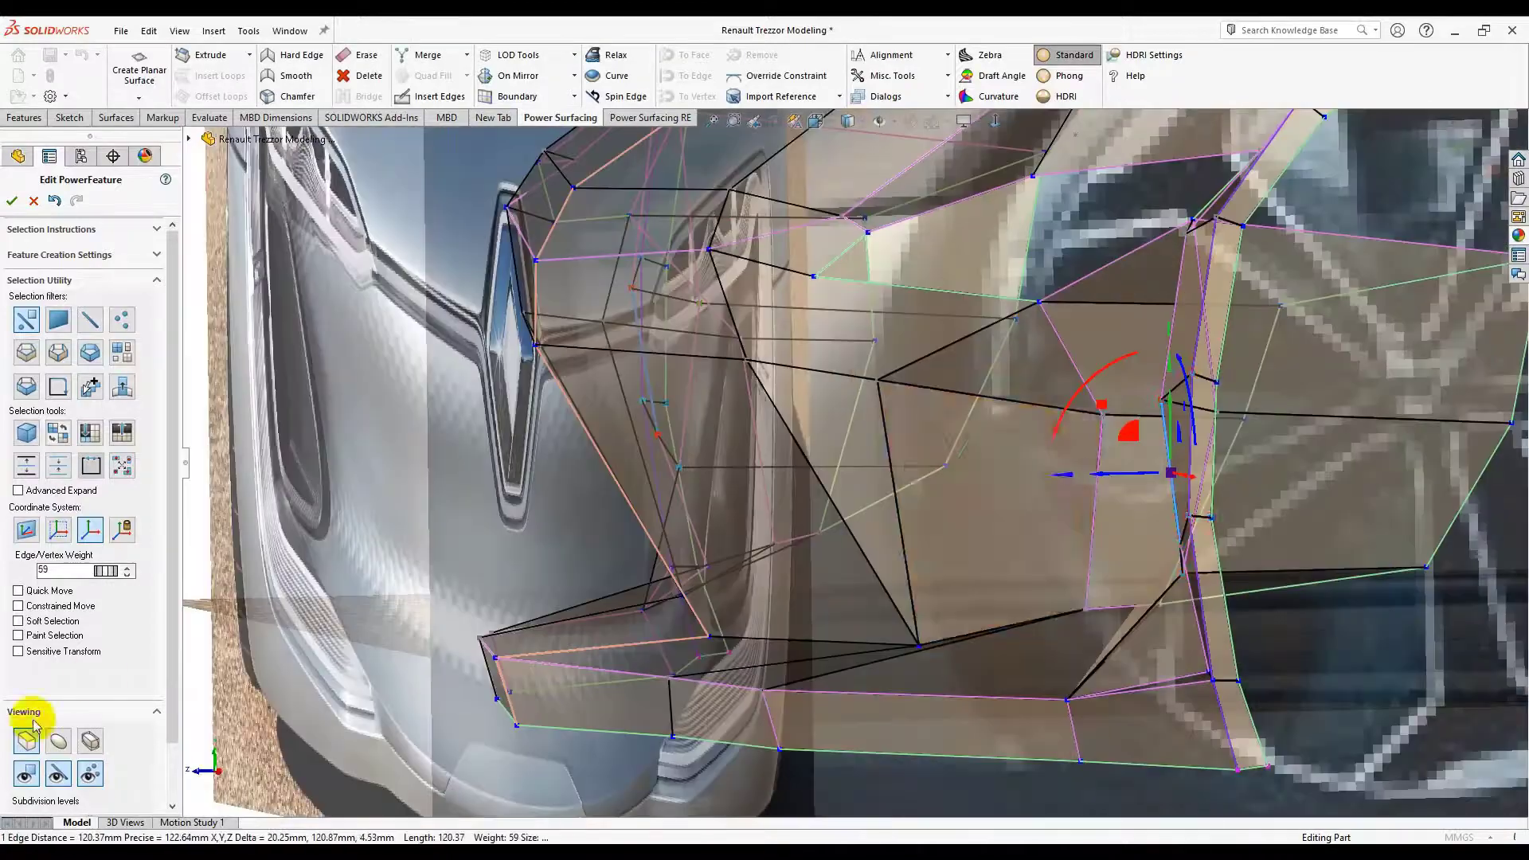
Step: Enable Soft Selection at value 2 for reshaping the front intake vertices
left_click(17, 620)
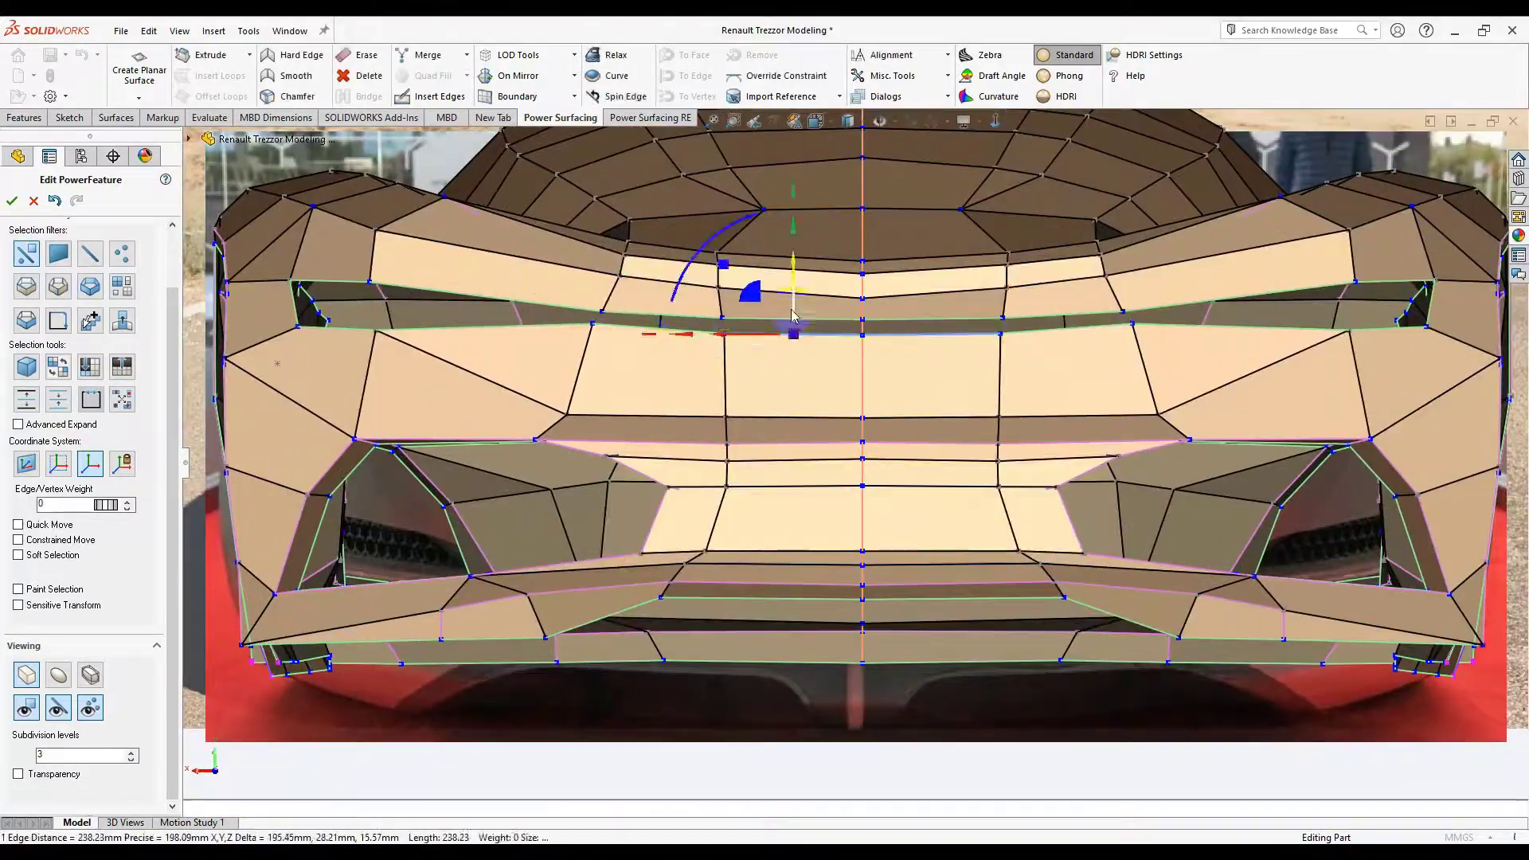
Step: Select a left-side vertex, then view the front centre faces and hexagonal opening from several angles
scroll(793, 316, "up", 3)
scroll(614, 391, "down", 6)
left_click(610, 412)
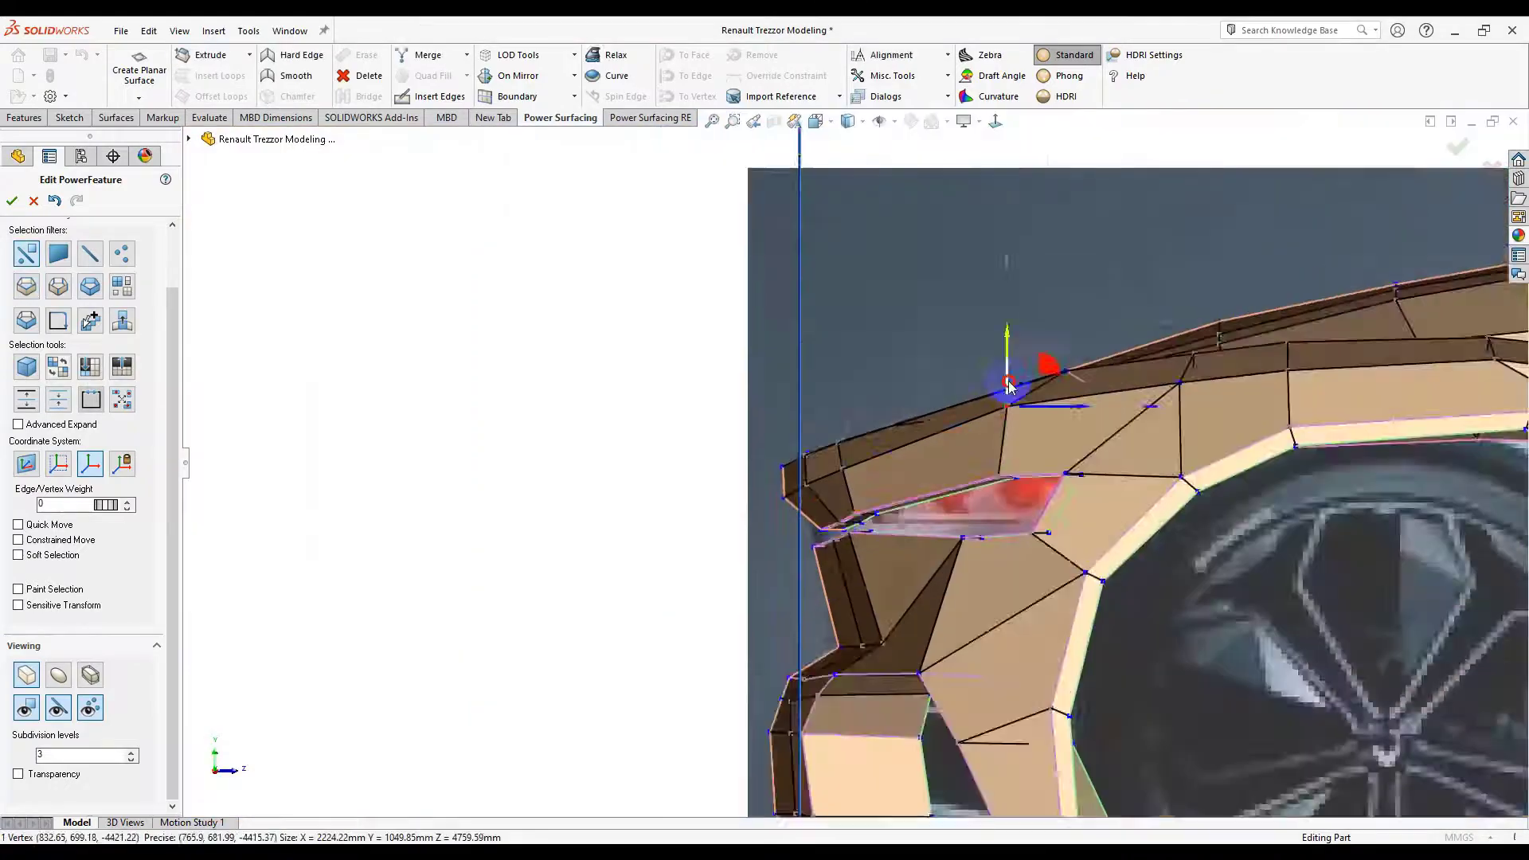
middle_click_drag(1007, 386, 905, 366)
scroll(846, 460, "down", 5)
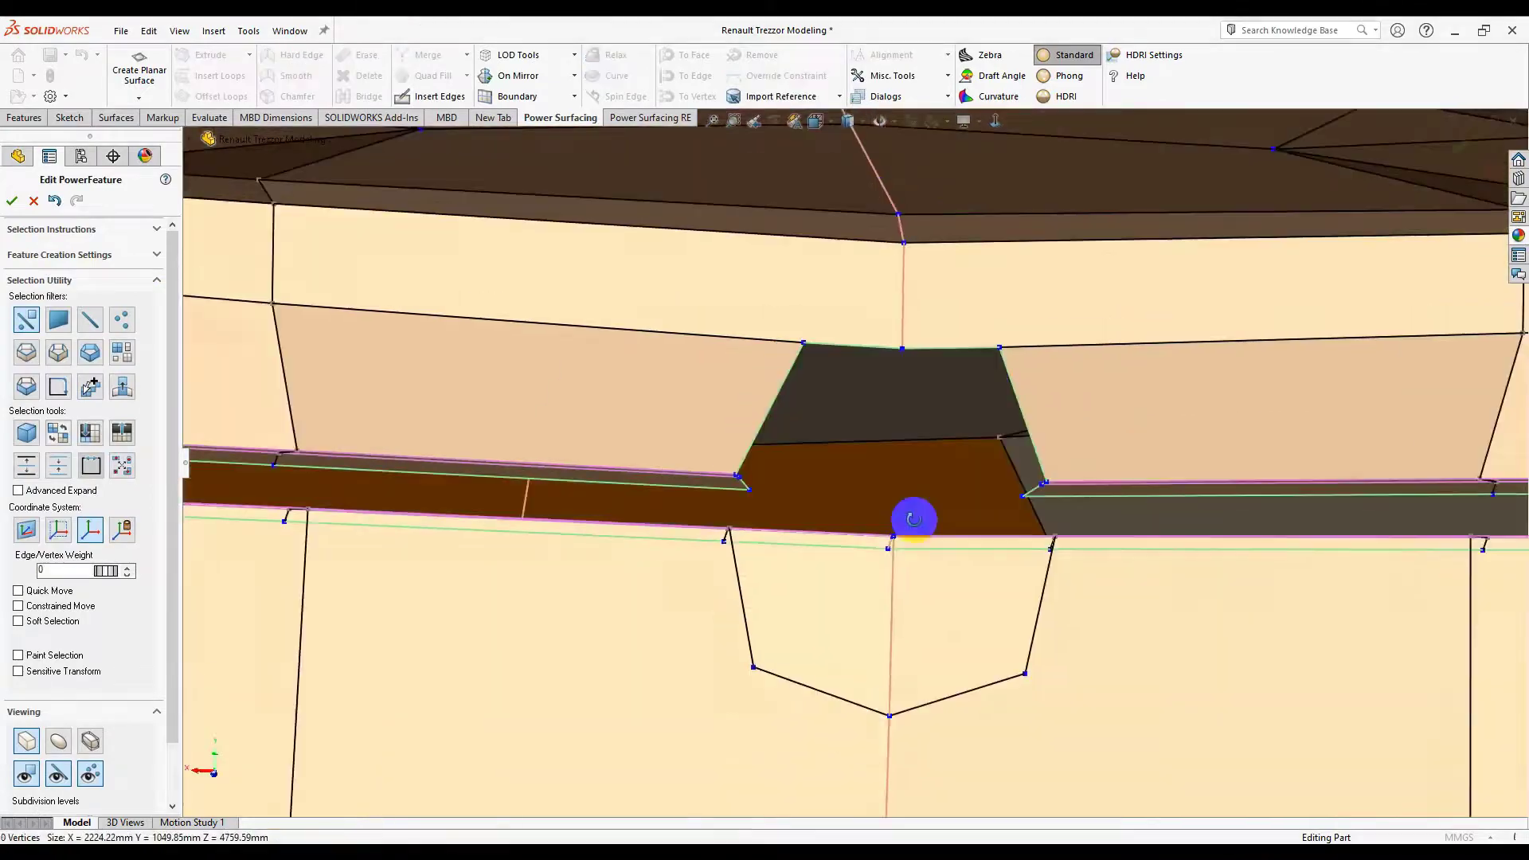
middle_click_drag(914, 519, 952, 437)
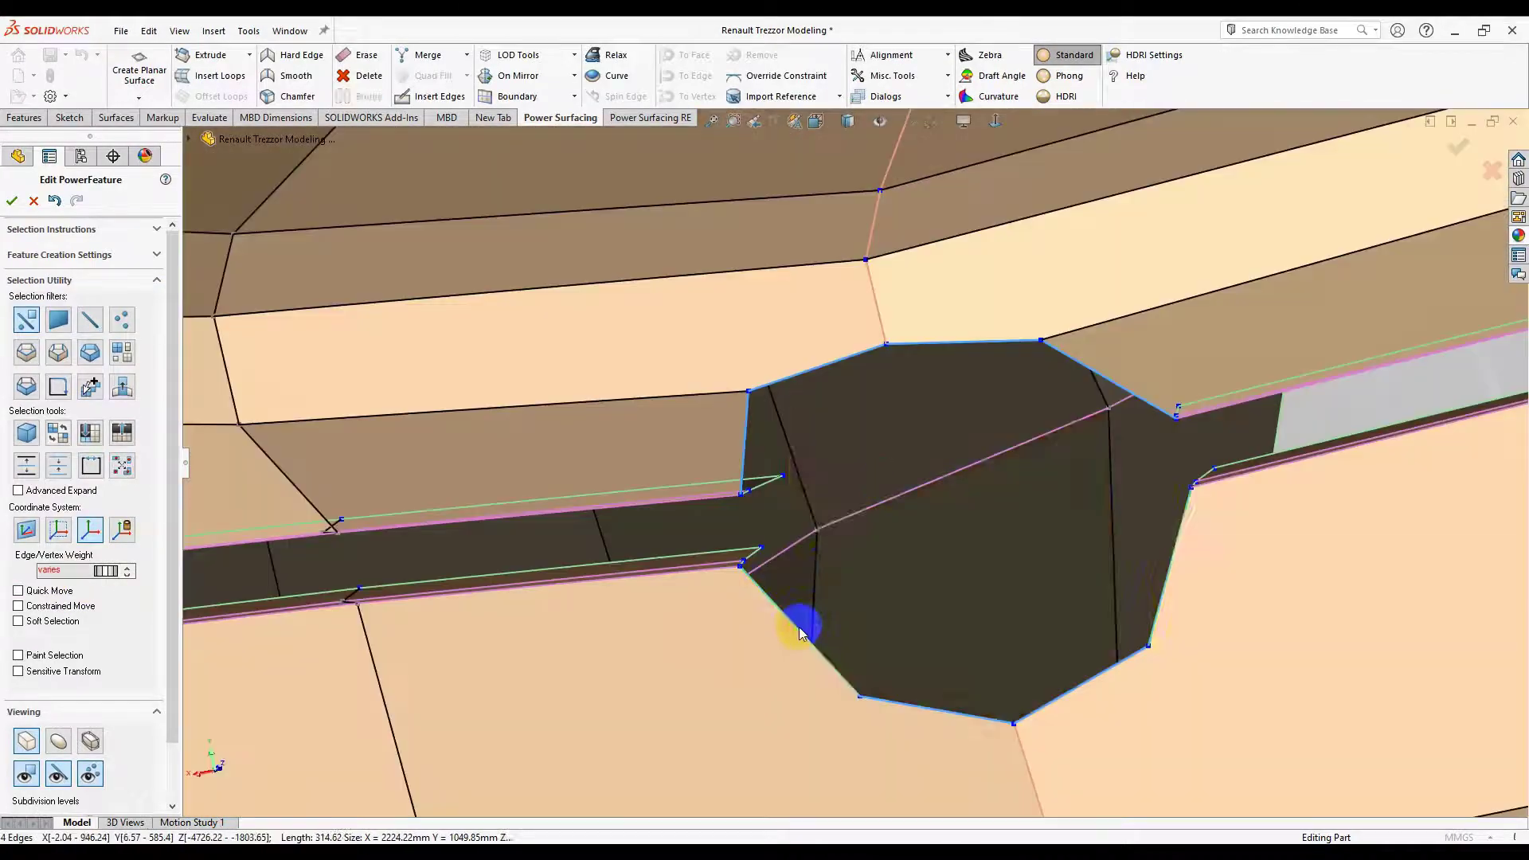
middle_click_drag(802, 624, 975, 487)
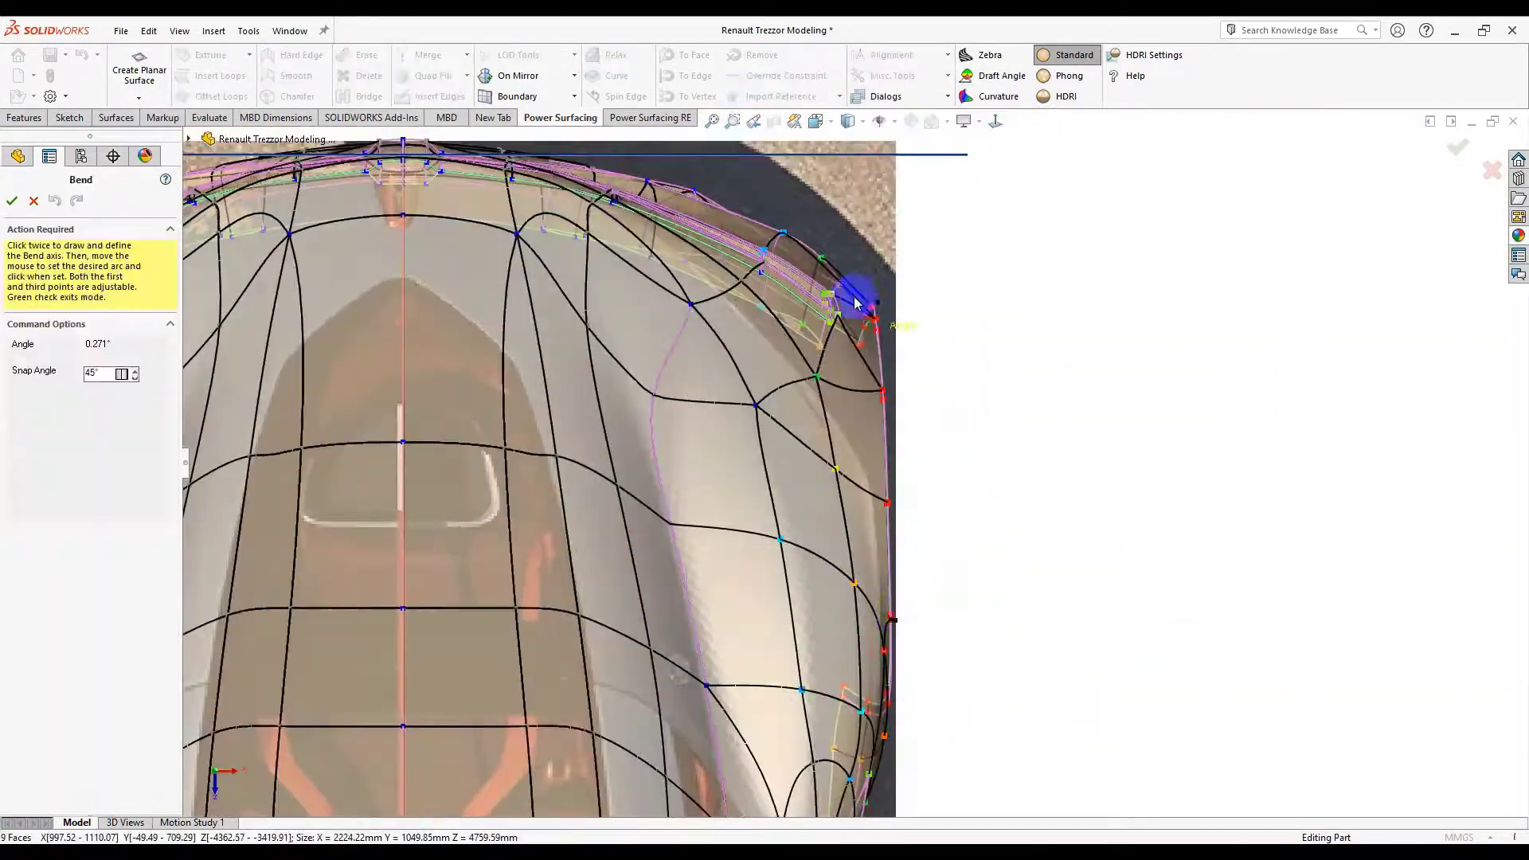
Step: Accept the corner bend and bring the rear wheel arch into view
left_click(12, 201)
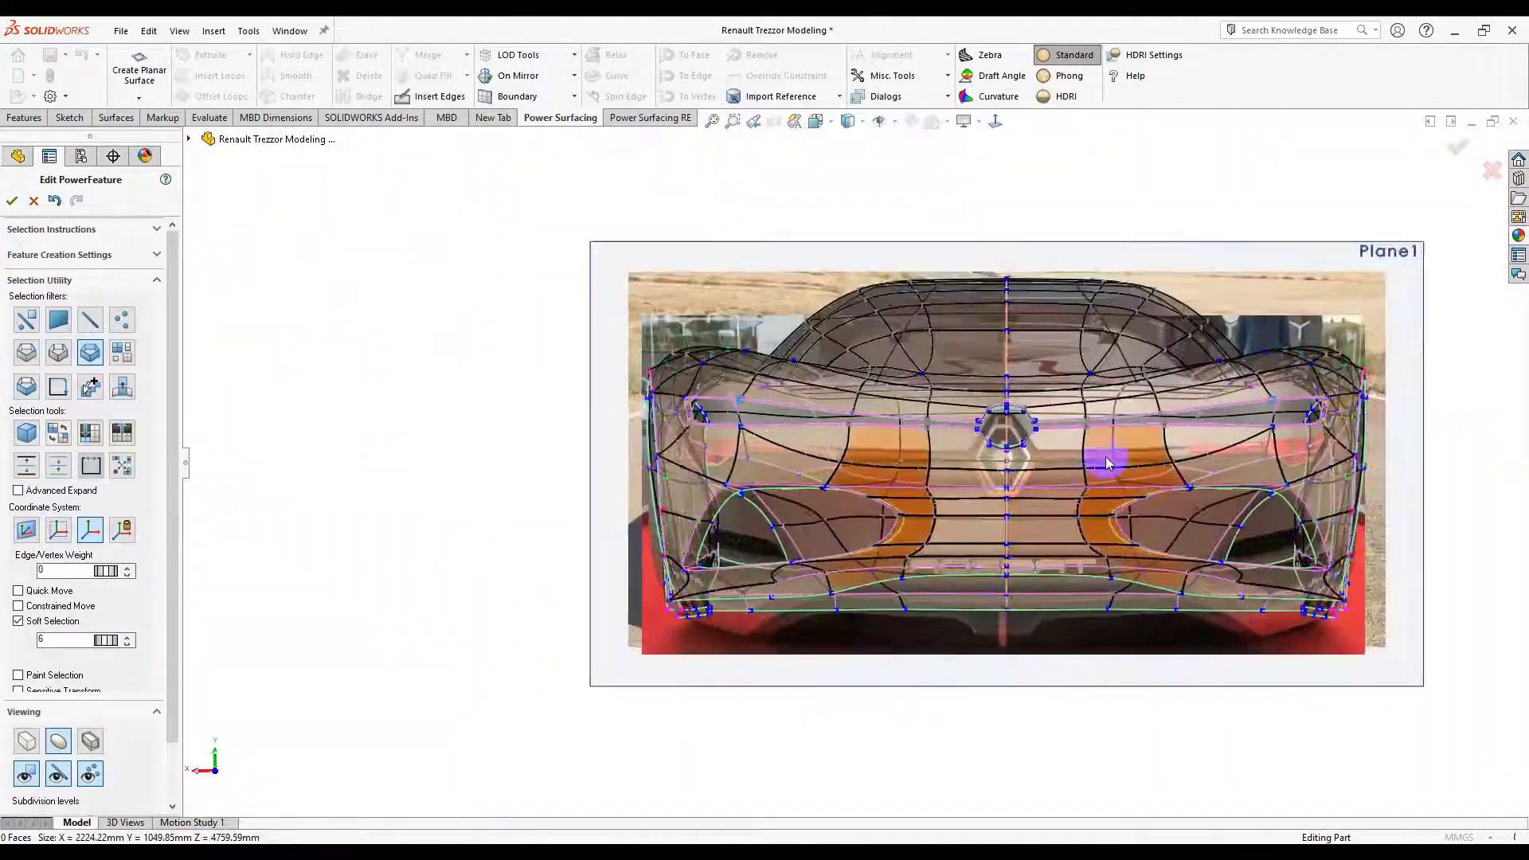
middle_click_drag(1107, 462, 1014, 433)
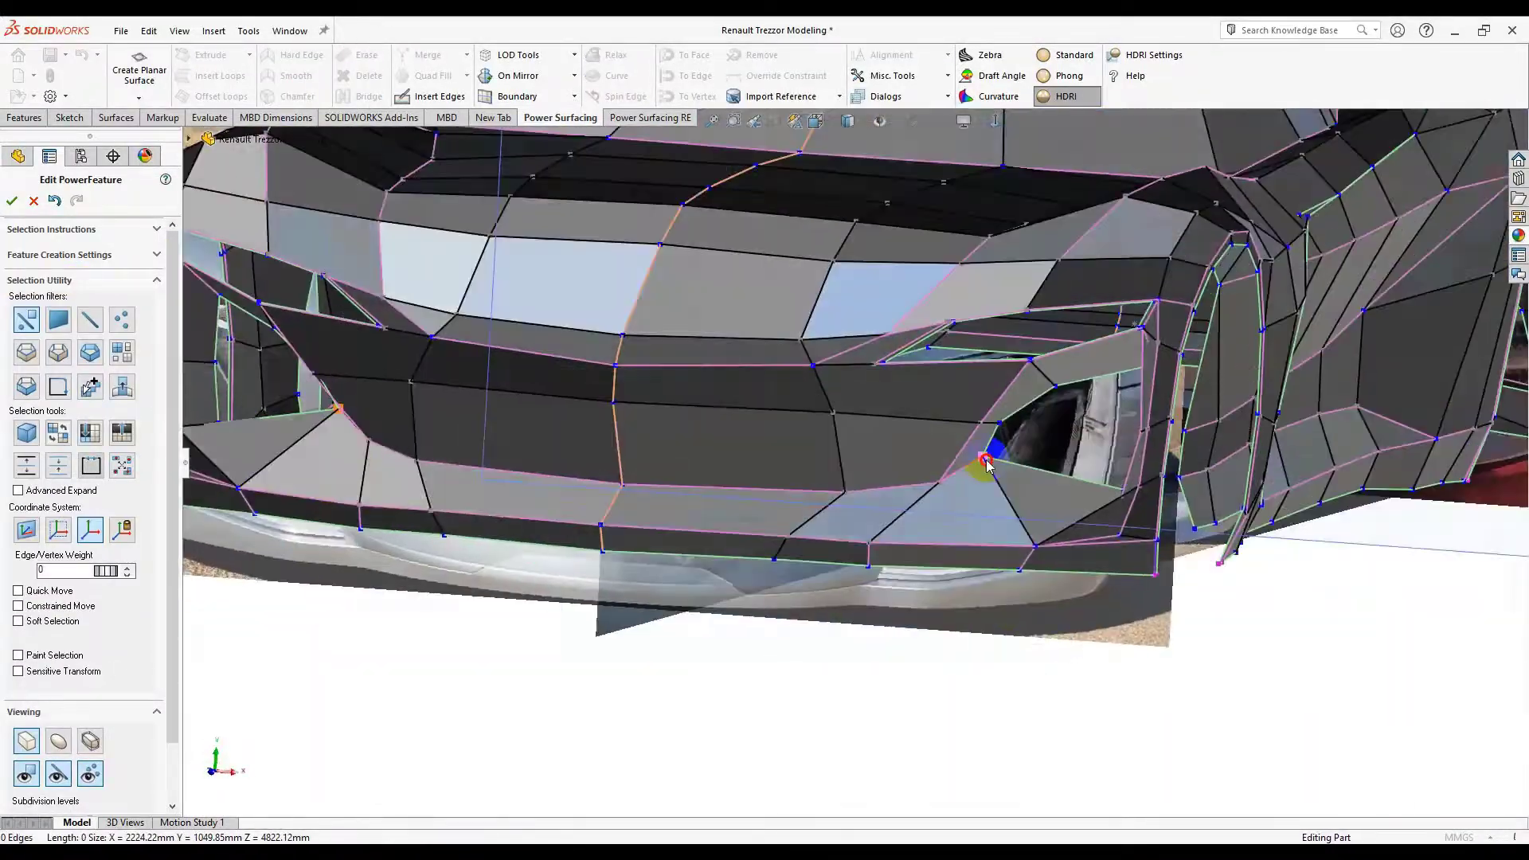
Step: Select a body vertex, view the car's side, and raise the edge weight to 22
left_click(986, 466)
middle_click_drag(985, 466, 754, 571)
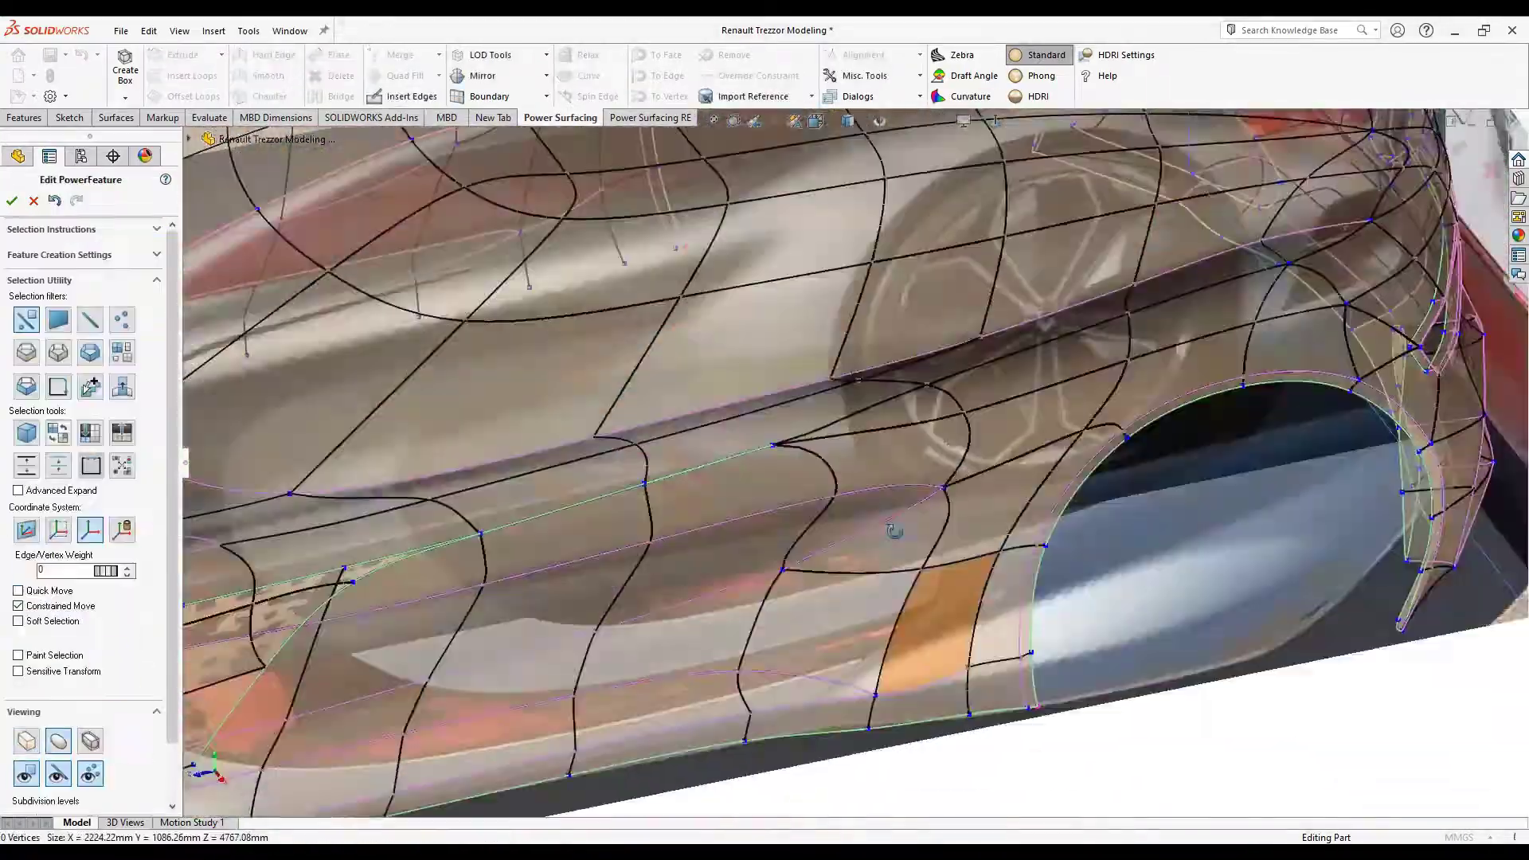
left_click(127, 571)
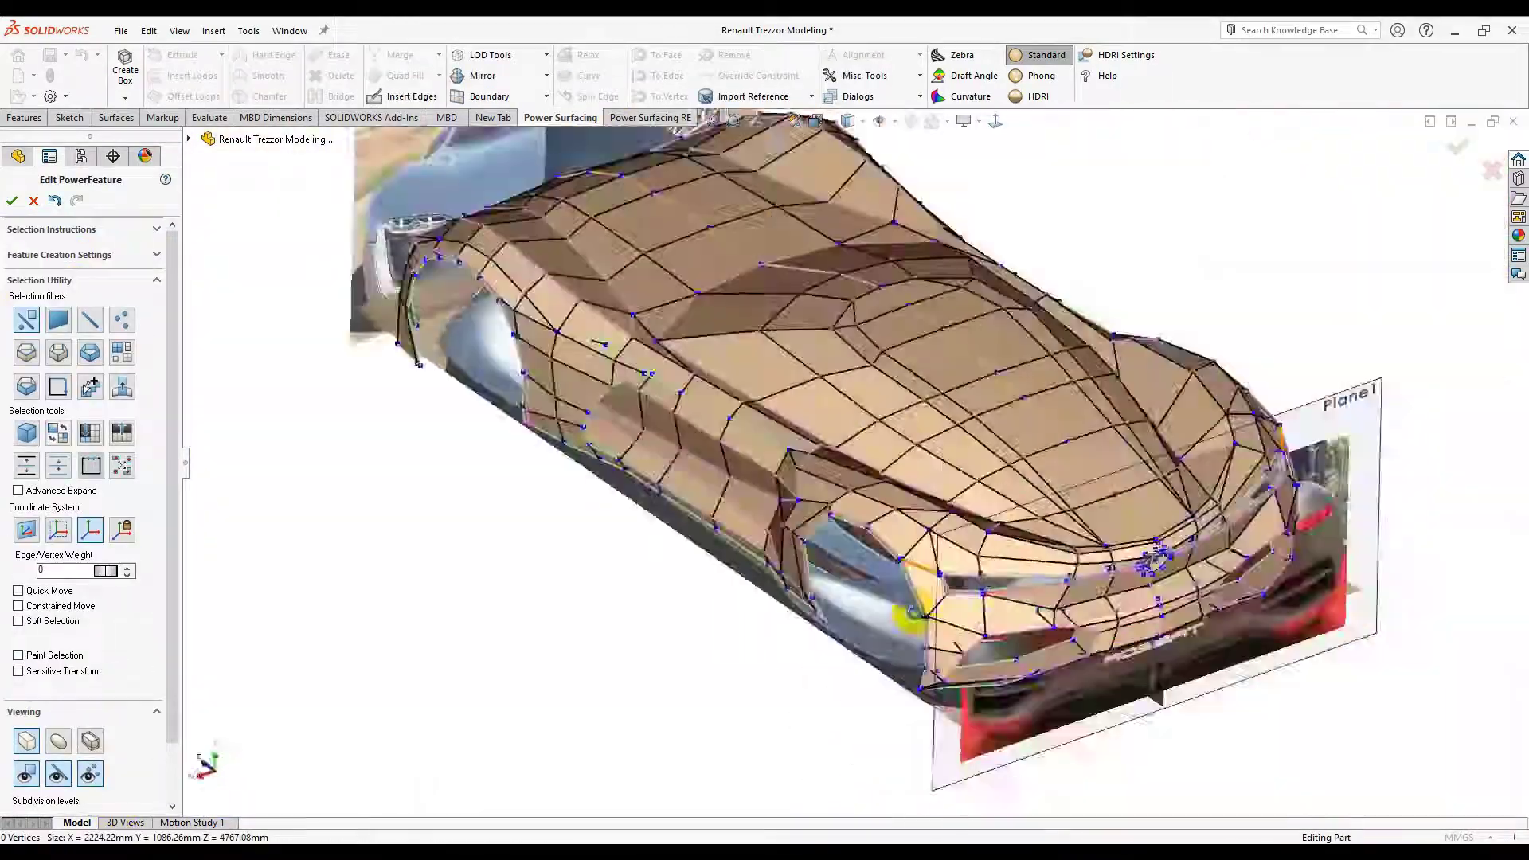
Step: Orbit to a side view of the car while adding hood edges
middle_click_drag(913, 615, 938, 593)
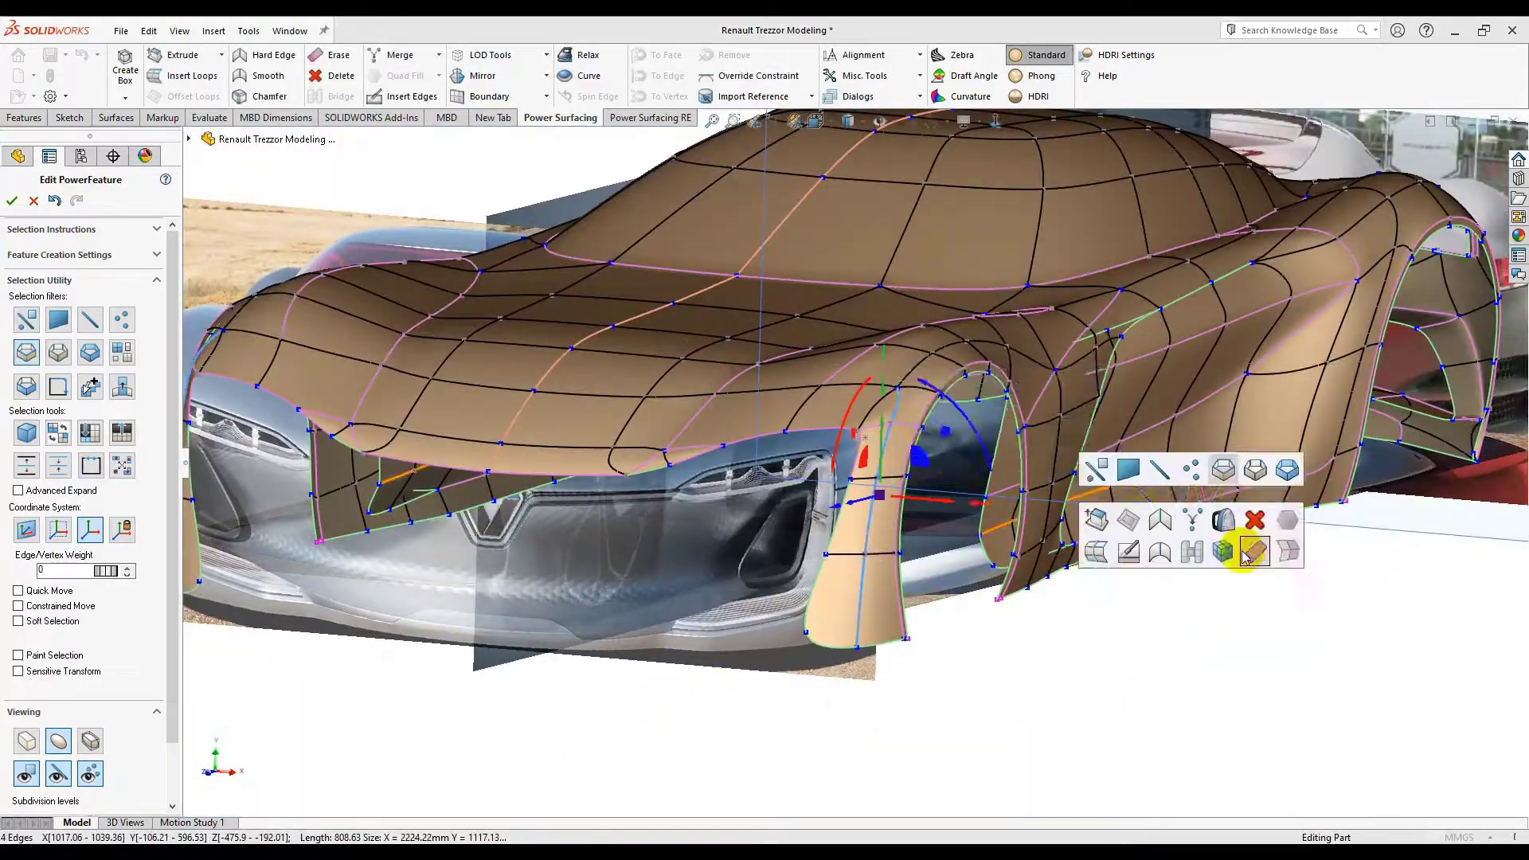
Step: Reshape the cage's headlight-area edges from a front view, clearing selections before and after
left_click(1247, 554)
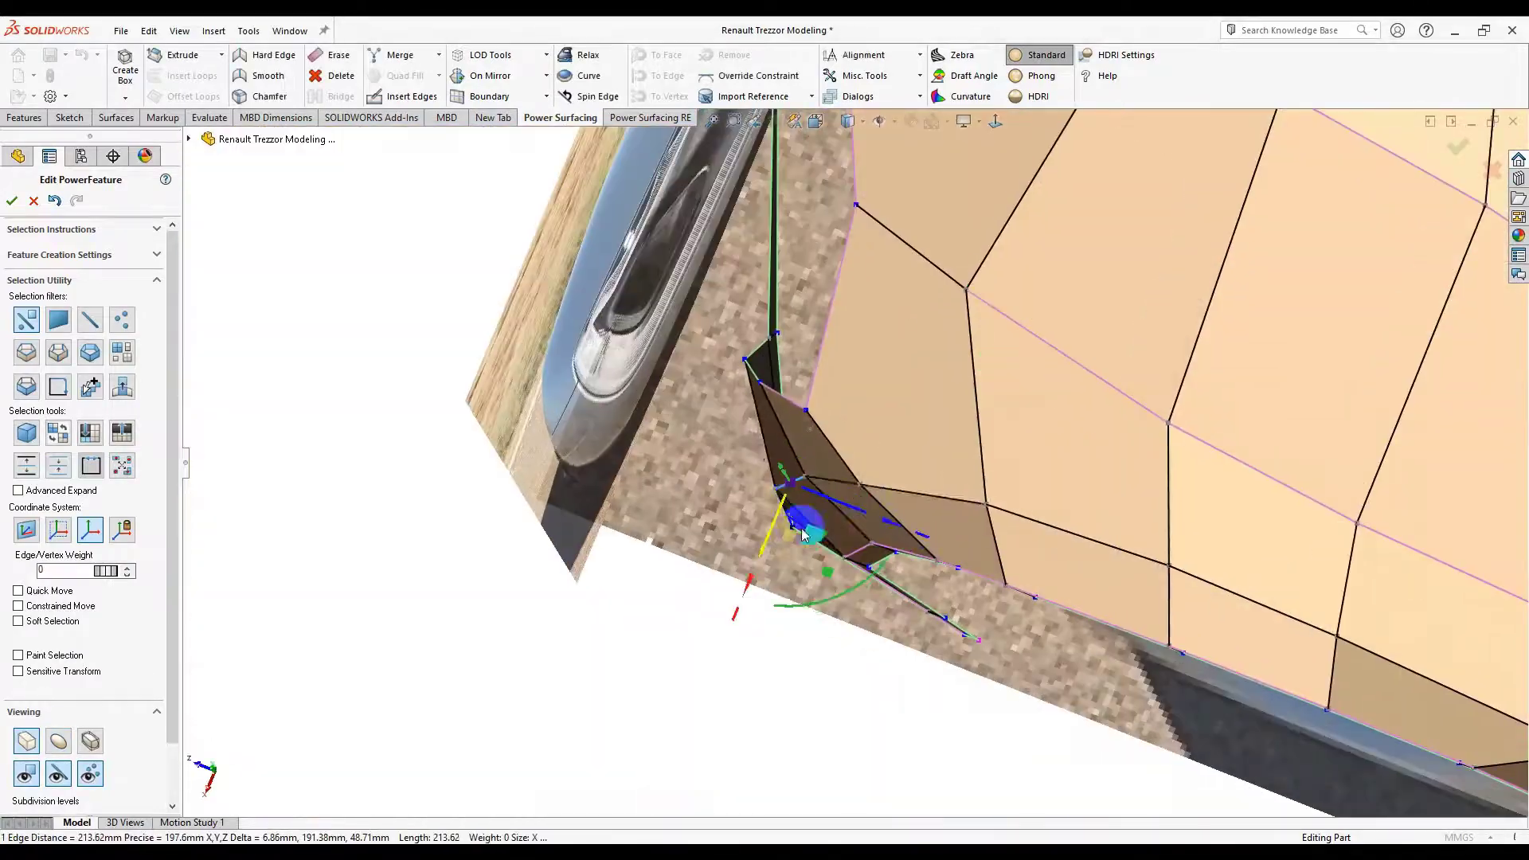
middle_click_drag(810, 519, 874, 501)
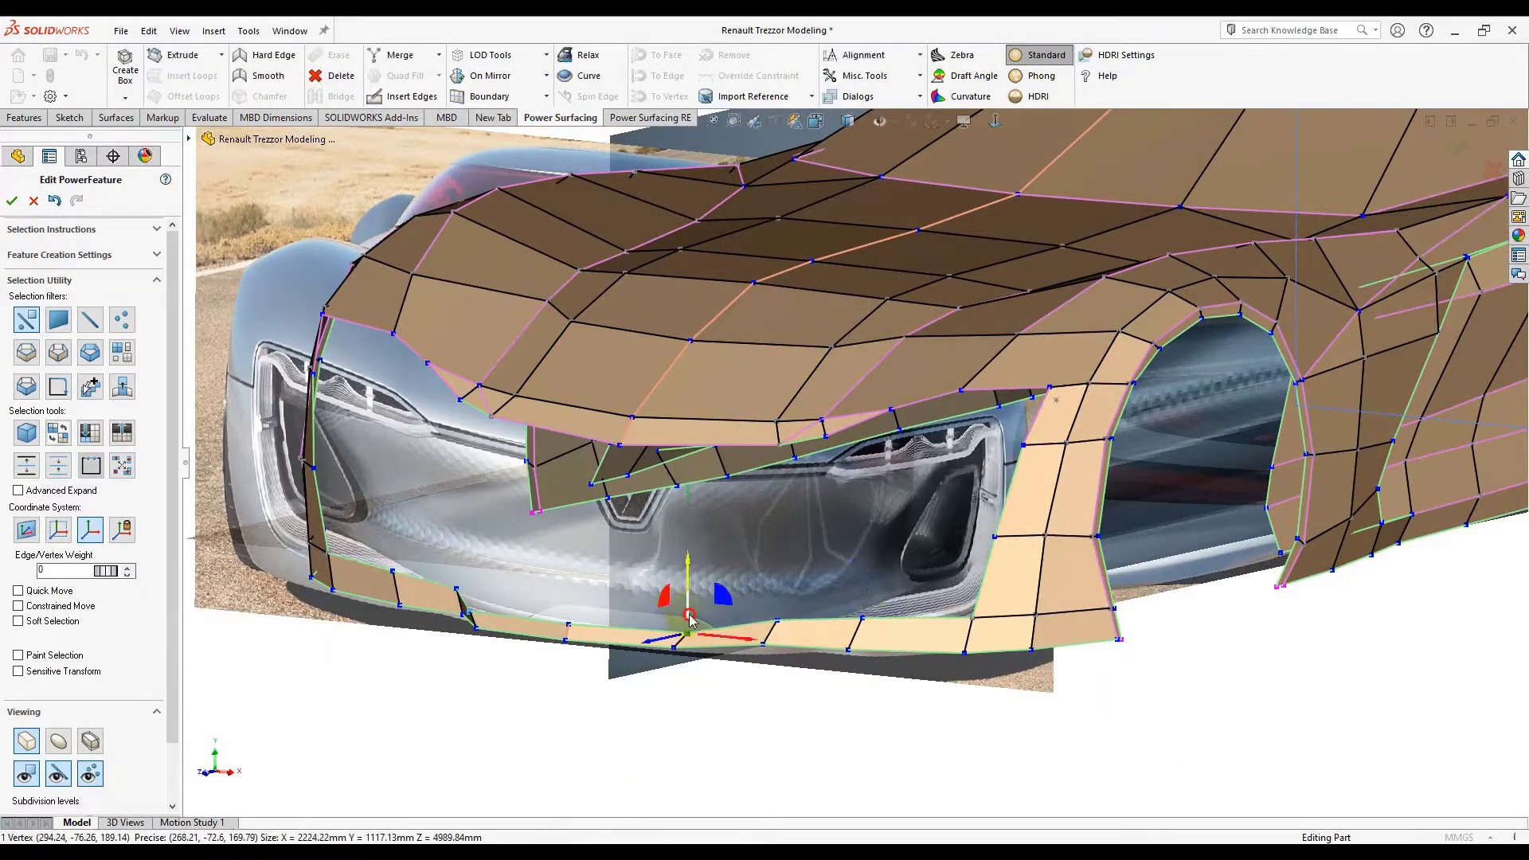
scroll(887, 634, "down", 3)
left_click(886, 635)
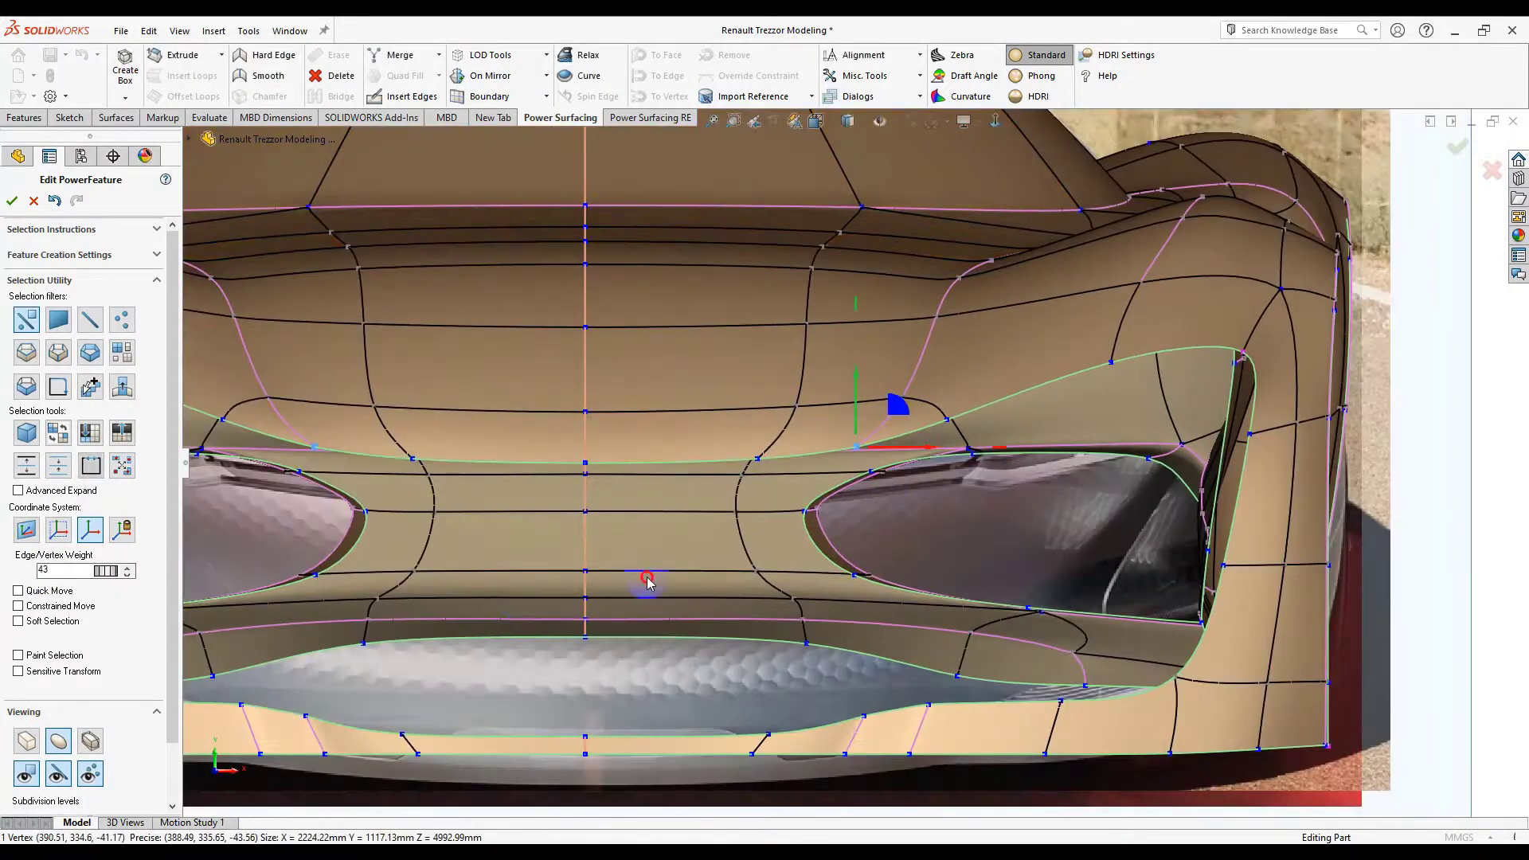
key("Escape")
scroll(894, 438, "down", 2)
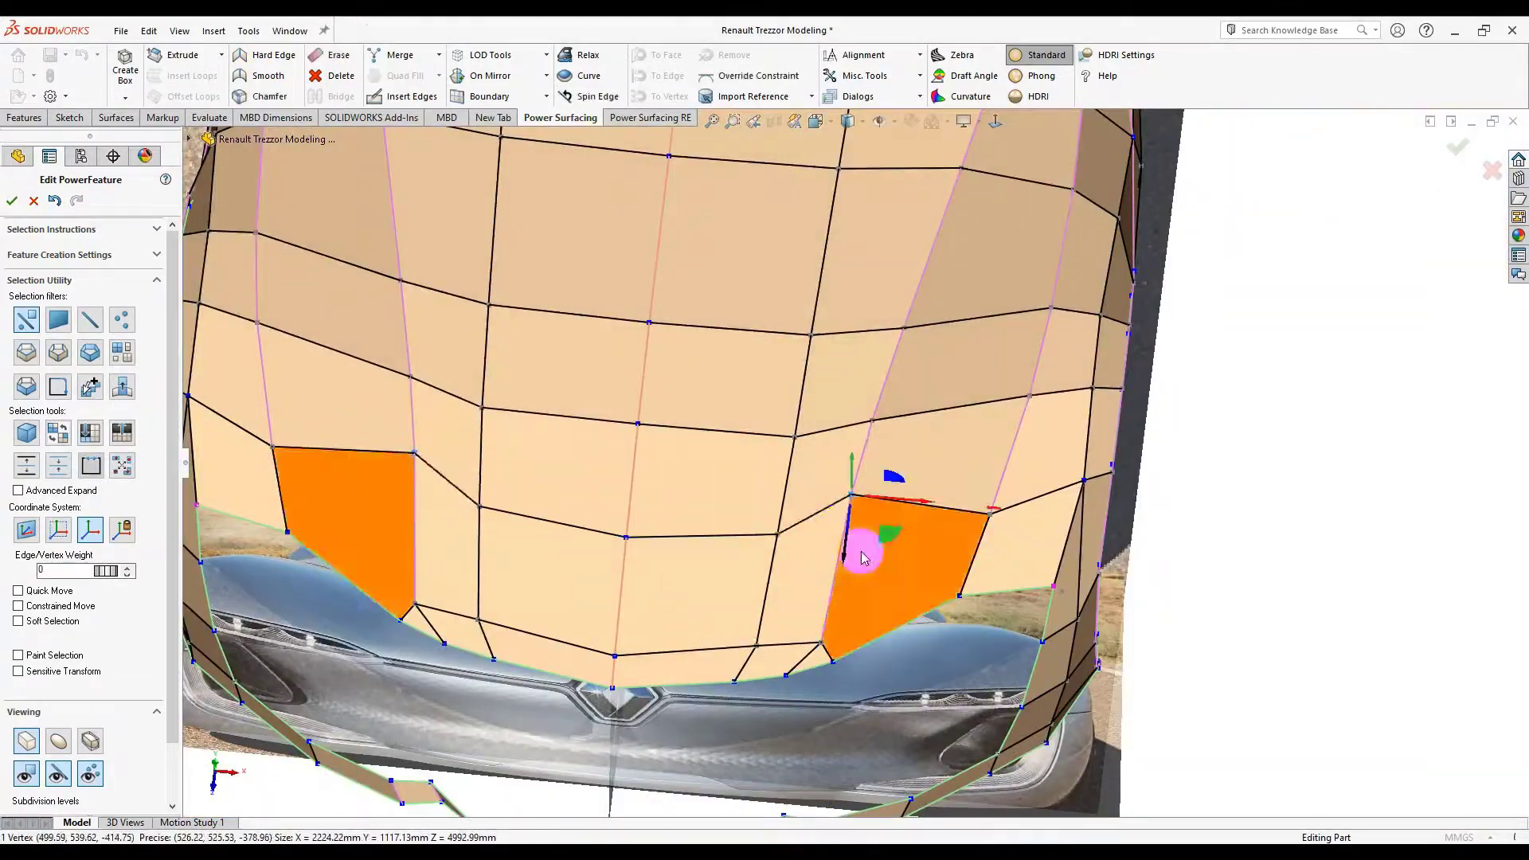
mouse_move(865, 557)
middle_mouse_down()
mouse_move(874, 536)
mouse_move(638, 558)
mouse_move(916, 642)
mouse_move(909, 490)
mouse_move(1230, 359)
mouse_move(994, 410)
mouse_move(1001, 635)
mouse_move(874, 533)
mouse_move(939, 587)
mouse_move(684, 157)
middle_mouse_up()
Step: Select a front-mesh vertex and view the converted body from above
left_click(874, 532)
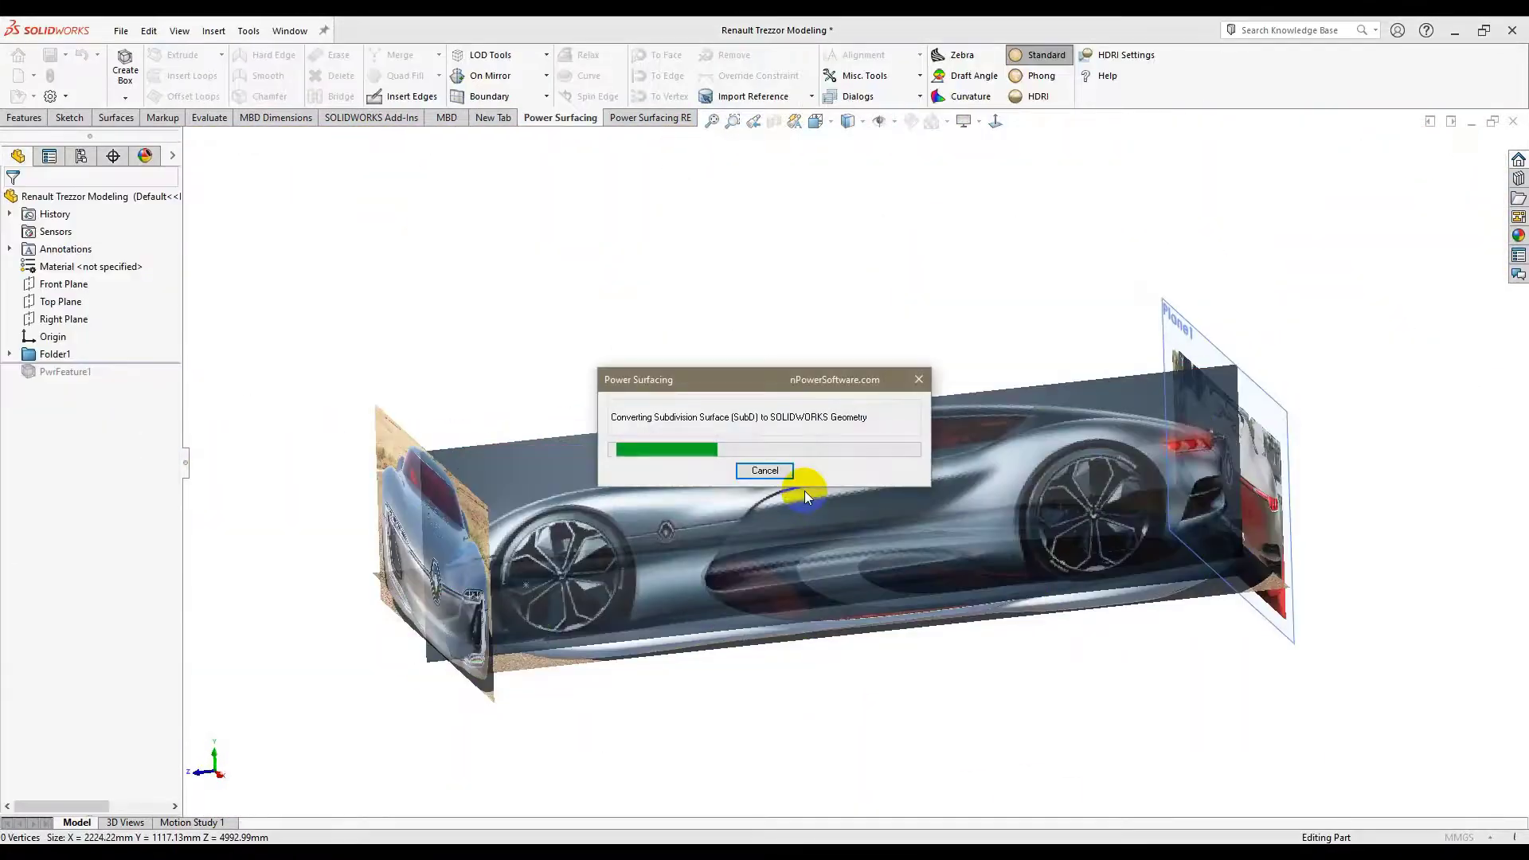
mouse_move(778, 588)
middle_mouse_down()
mouse_move(1161, 277)
mouse_move(874, 491)
middle_mouse_up()
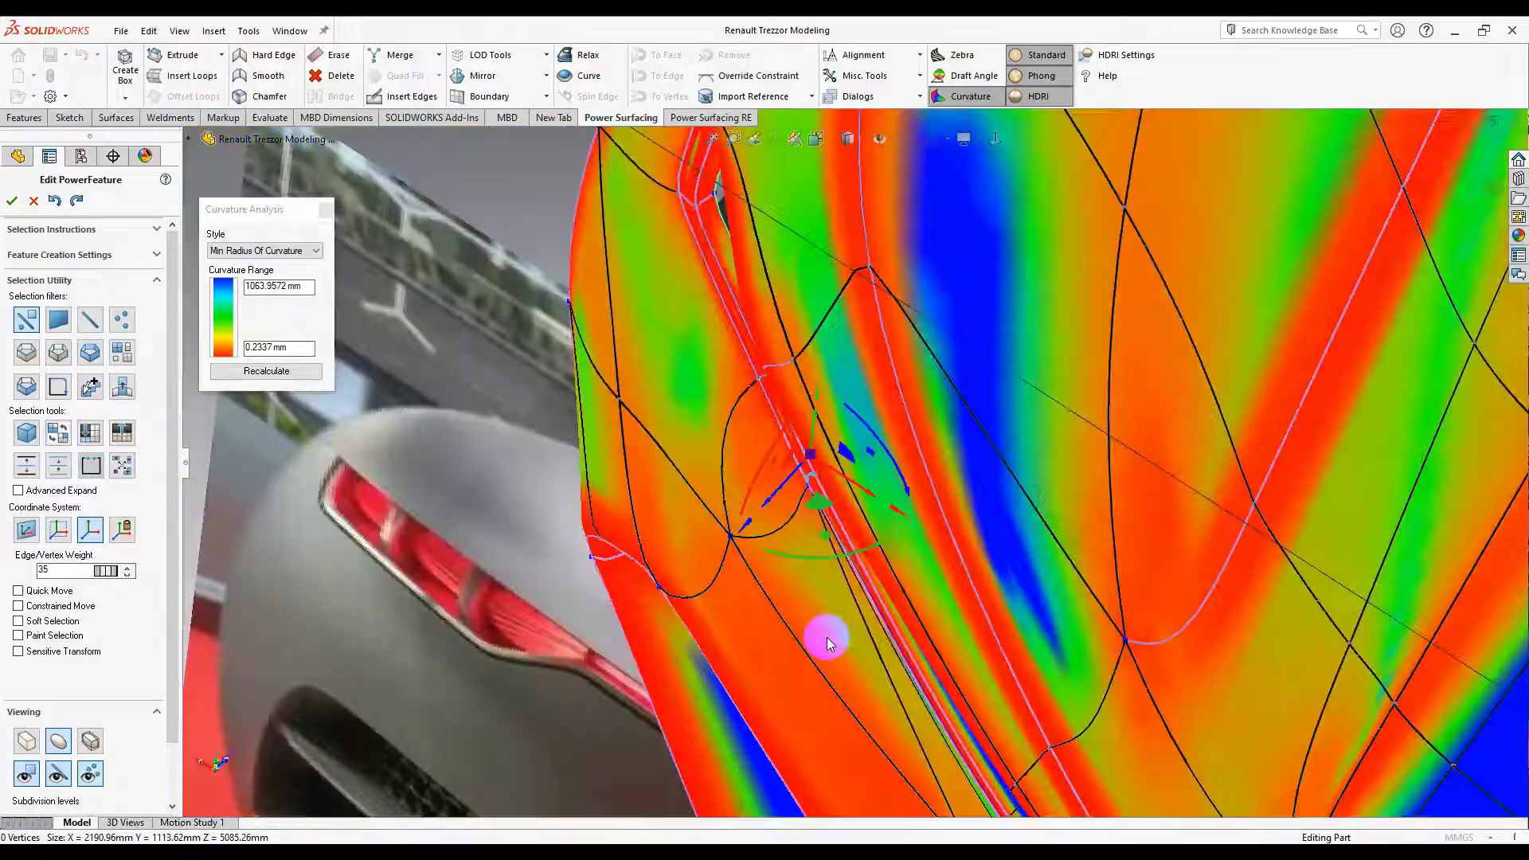
Step: Rotate to inspect the curvature-coloured front of the body
middle_click_drag(828, 641, 1058, 734)
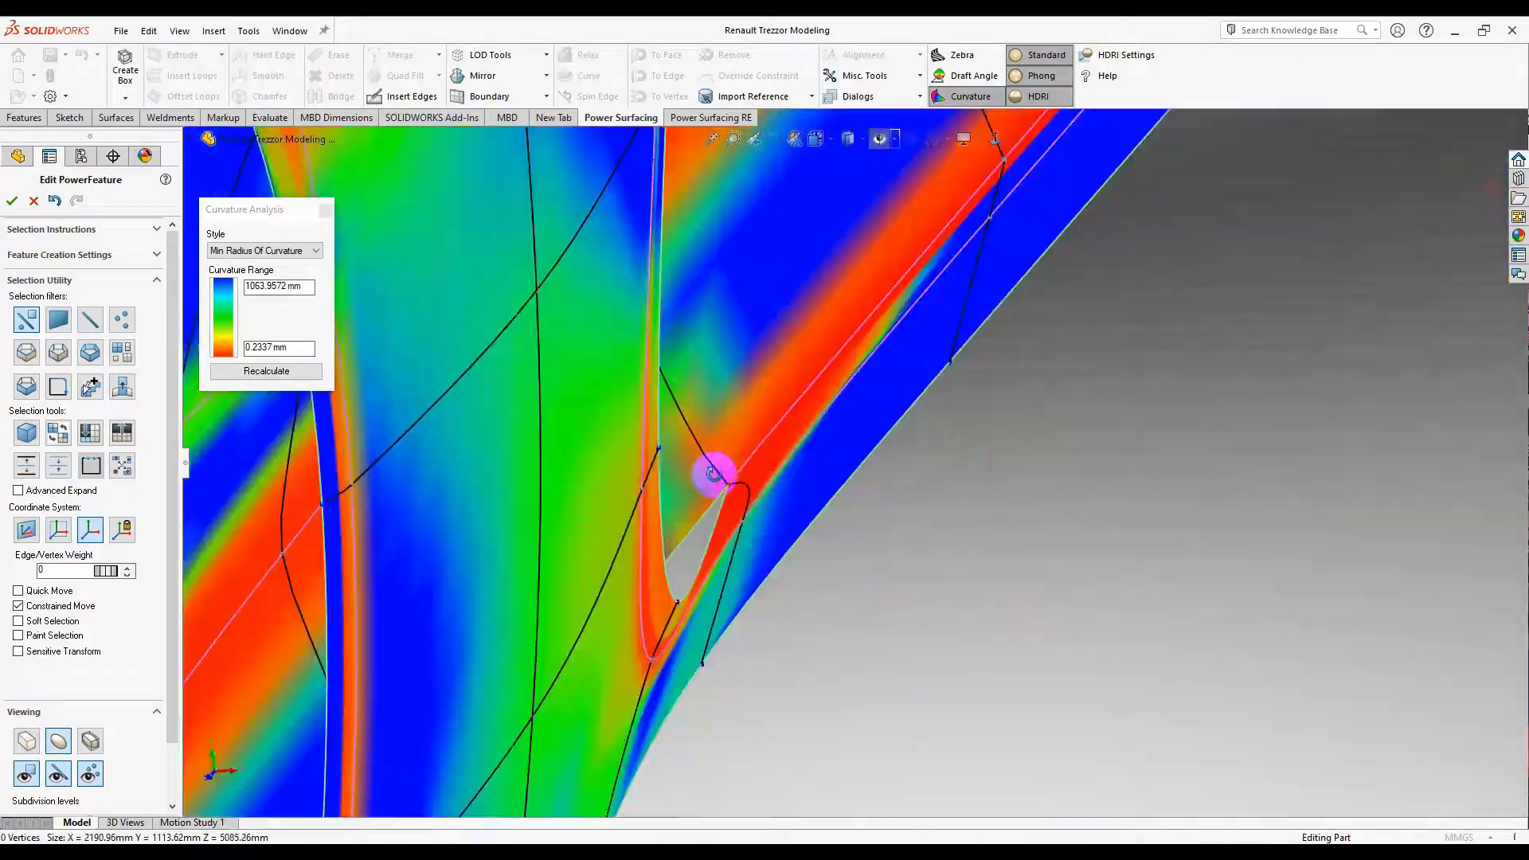
Step: Inspect curvature along the body side and front corner, select a corner vertex, then view the whole car
middle_click_drag(717, 467, 862, 576)
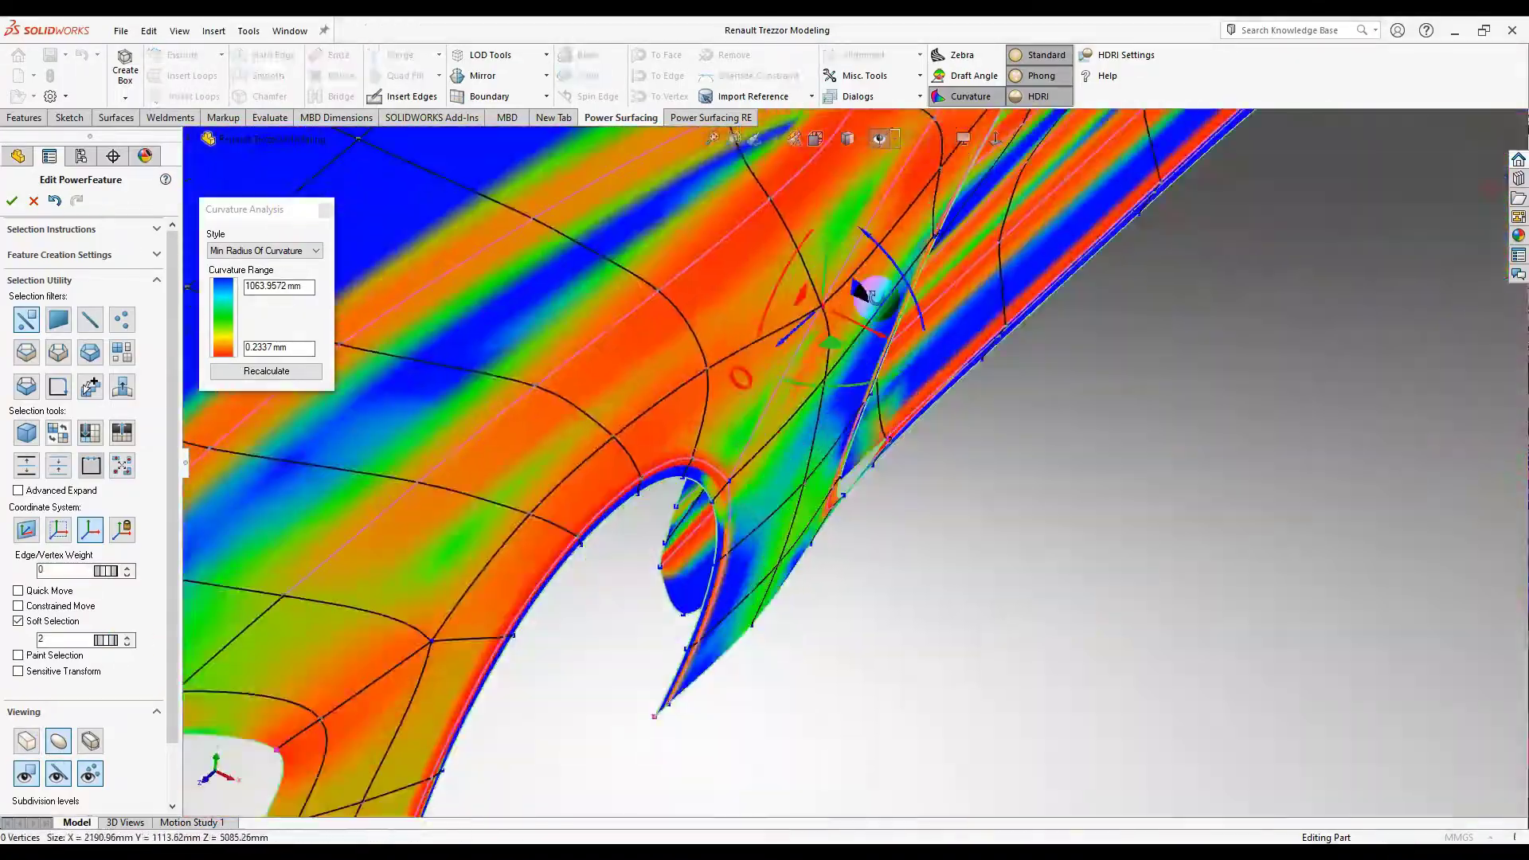
mouse_move(828, 460)
middle_mouse_down()
mouse_move(914, 229)
mouse_move(737, 614)
middle_mouse_up()
left_click(968, 498)
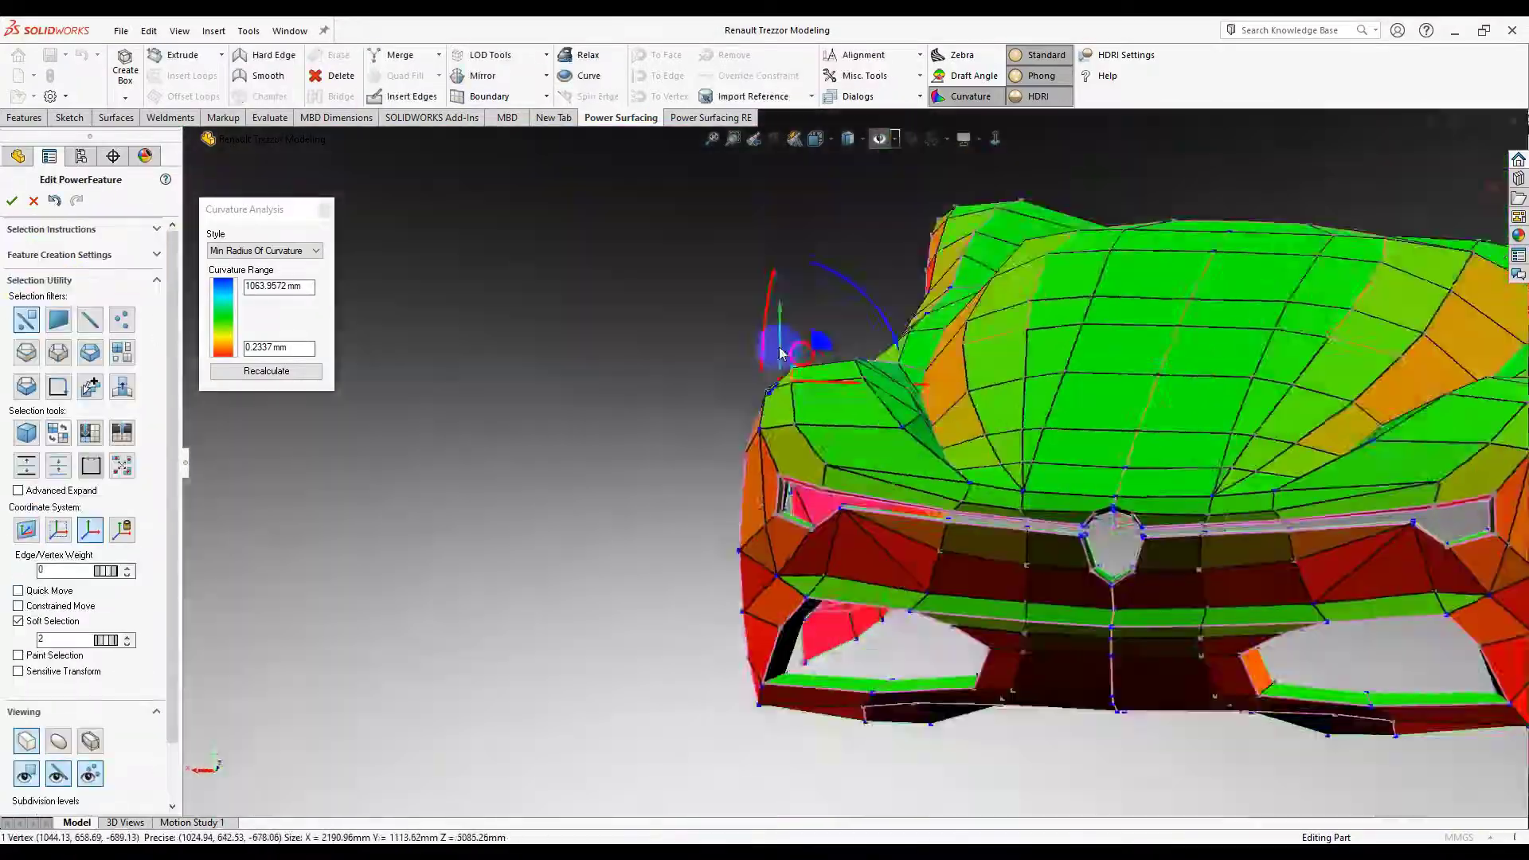
mouse_move(781, 353)
middle_mouse_down()
mouse_move(901, 580)
mouse_move(778, 512)
mouse_move(935, 544)
middle_mouse_up()
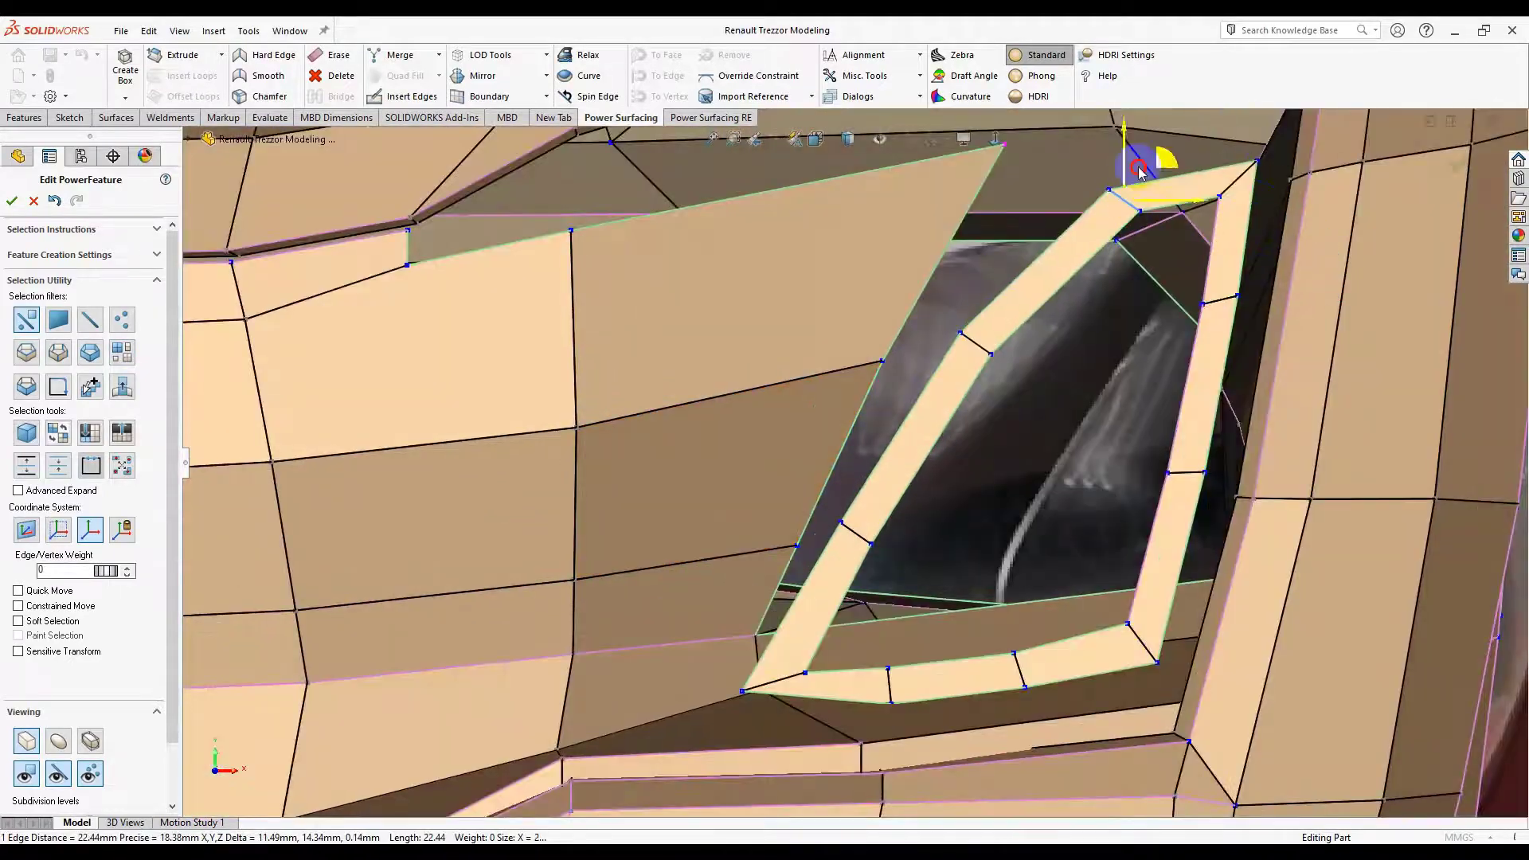
Step: Display the cage as a smooth subdivided surface
left_click(28, 742)
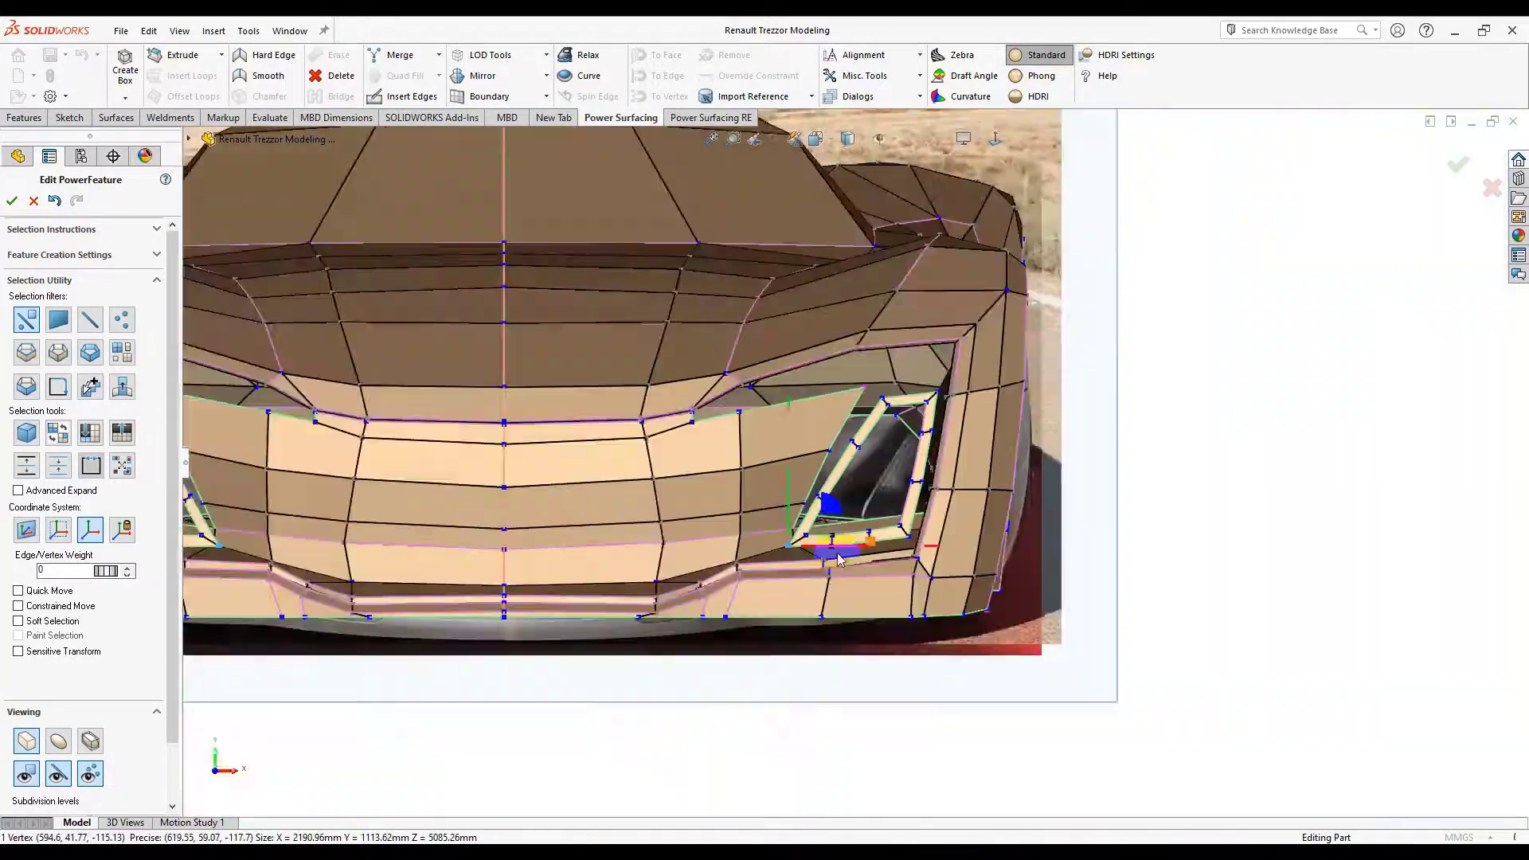